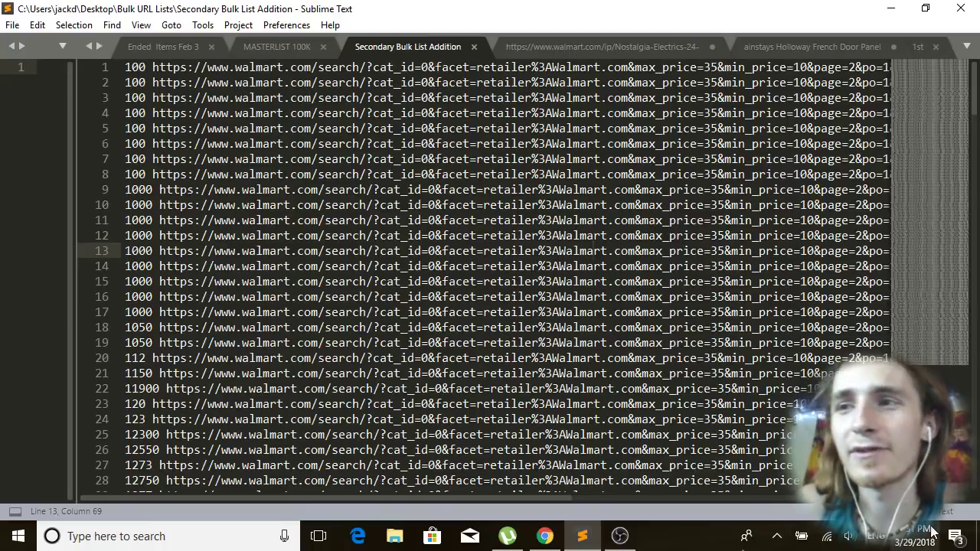
Check the April 2018 dates in the system calendar, and return to the bulk URL list.
left_click(916, 536)
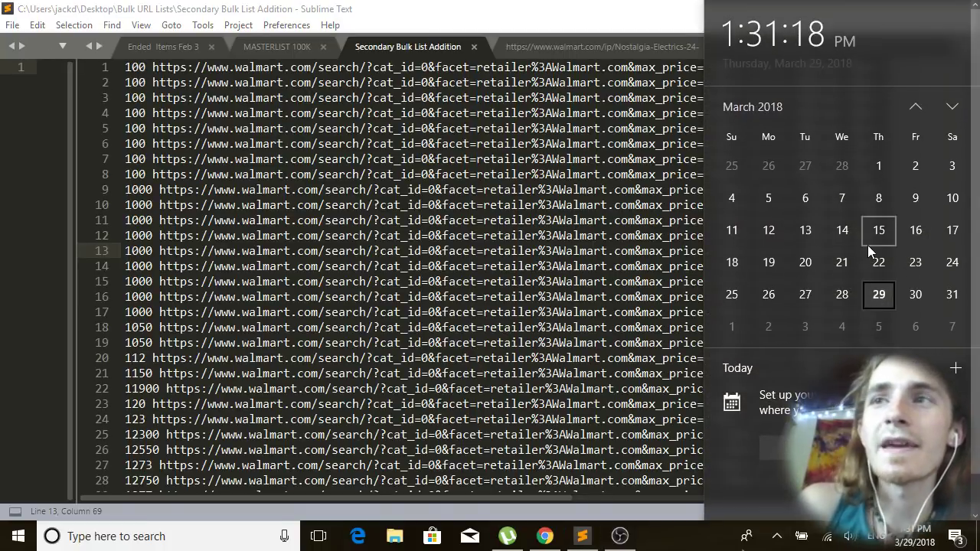
scroll(868, 245, "down", 3)
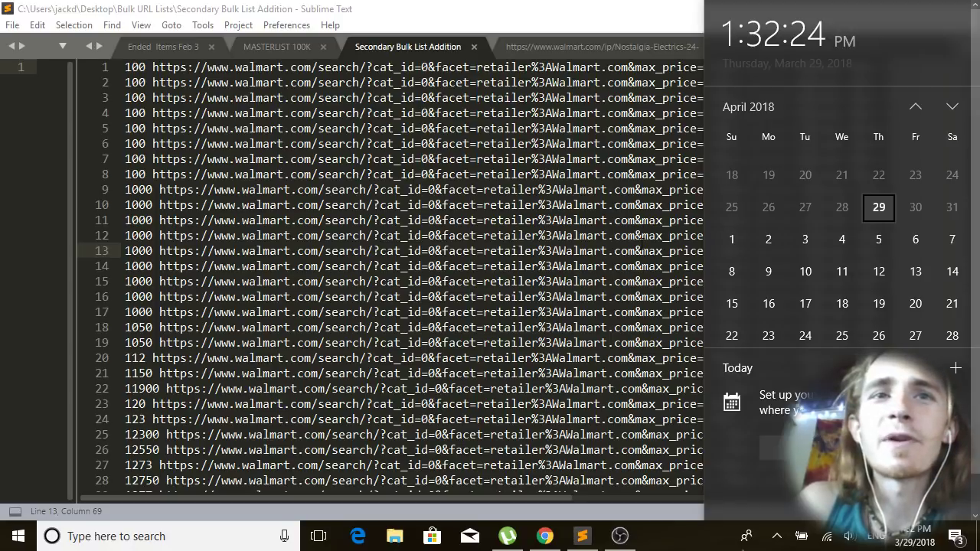
left_click(305, 281)
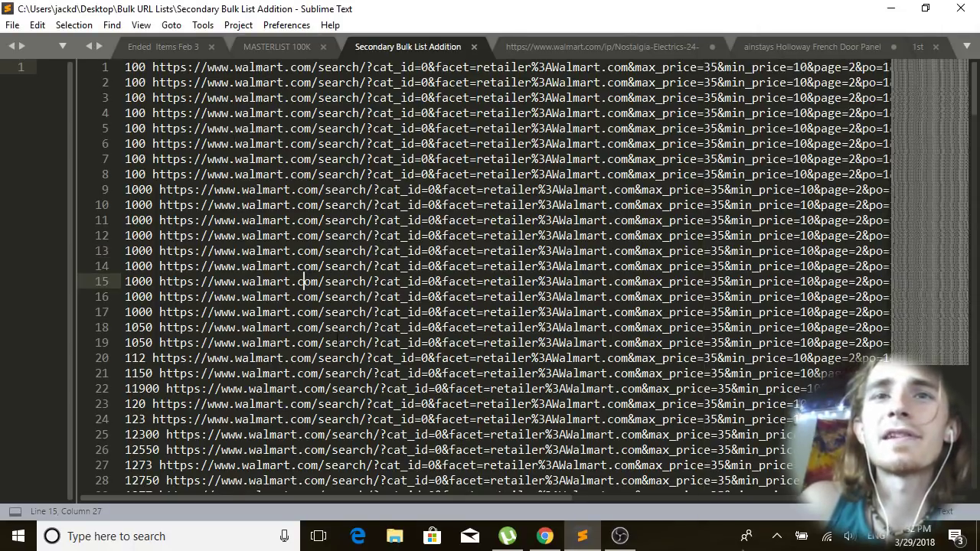
Look through the Walmart search URLs in Secondary Bulk List Addition down to the last line and back to the first.
scroll(347, 333, "down", 20)
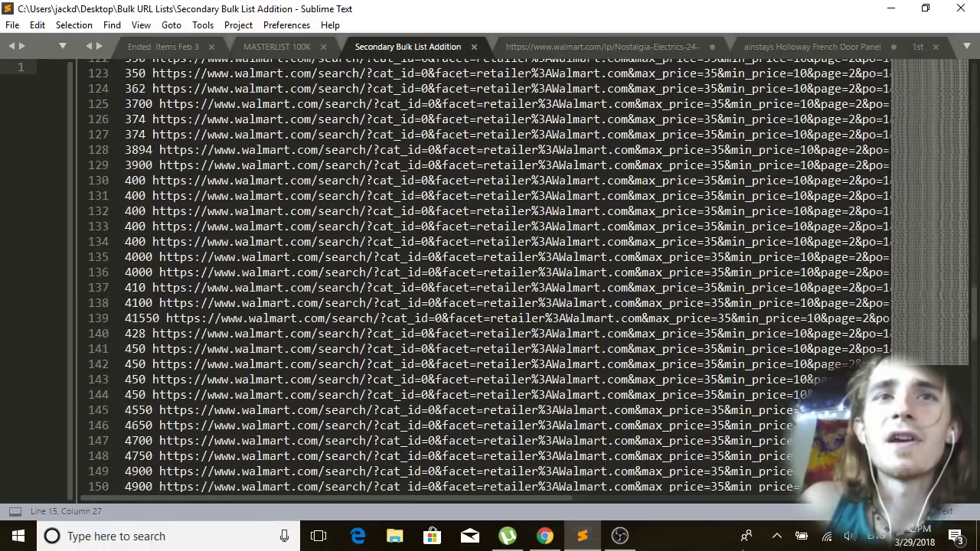
scroll(350, 335, "down", 20)
scroll(351, 334, "up", 8)
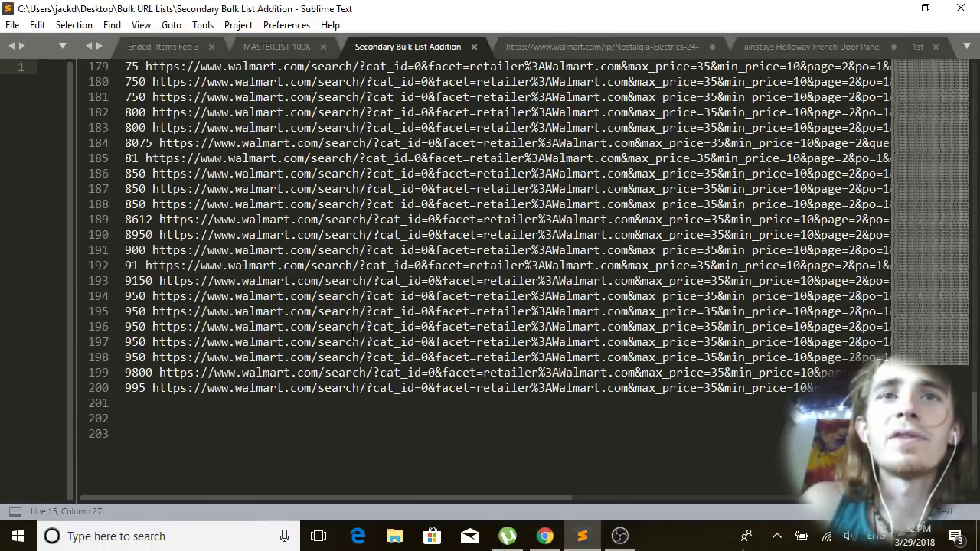
scroll(351, 335, "up", 20)
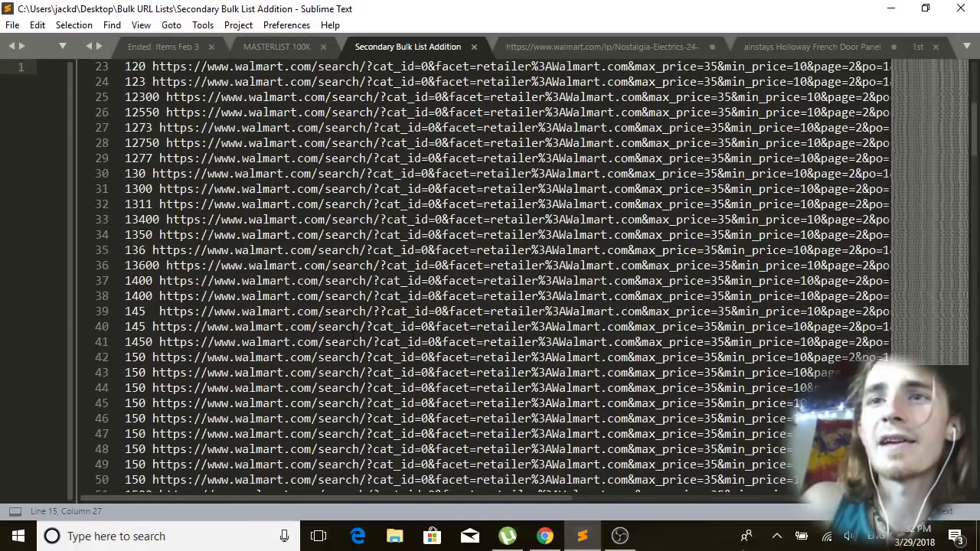
scroll(483, 275, "up", 8)
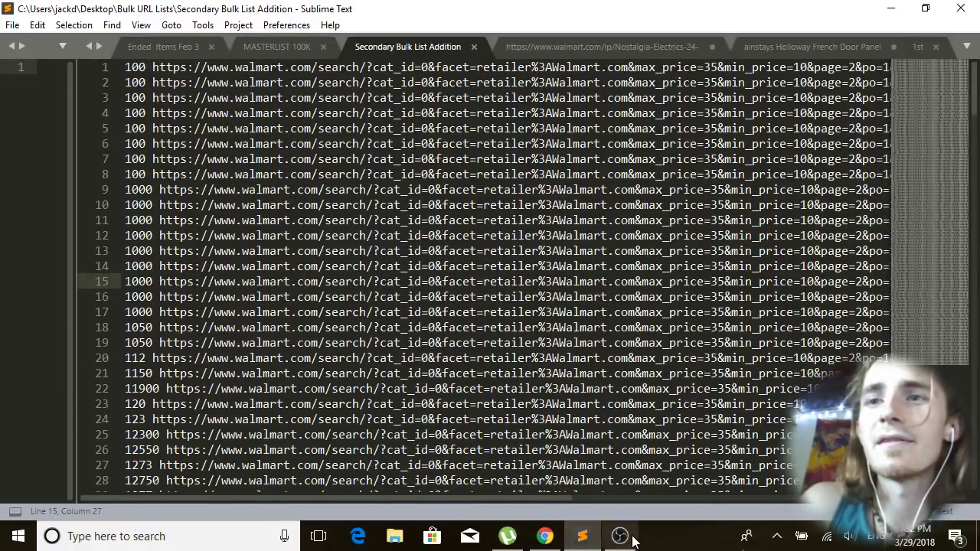
Switch to Chrome and open the active listings page in eBay Seller Hub.
mouse_move(627, 537)
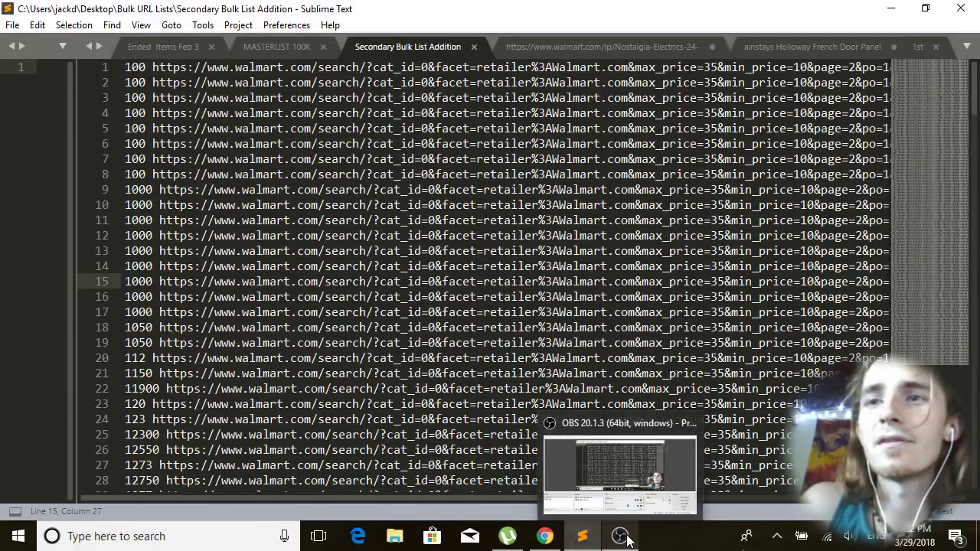
left_click(545, 536)
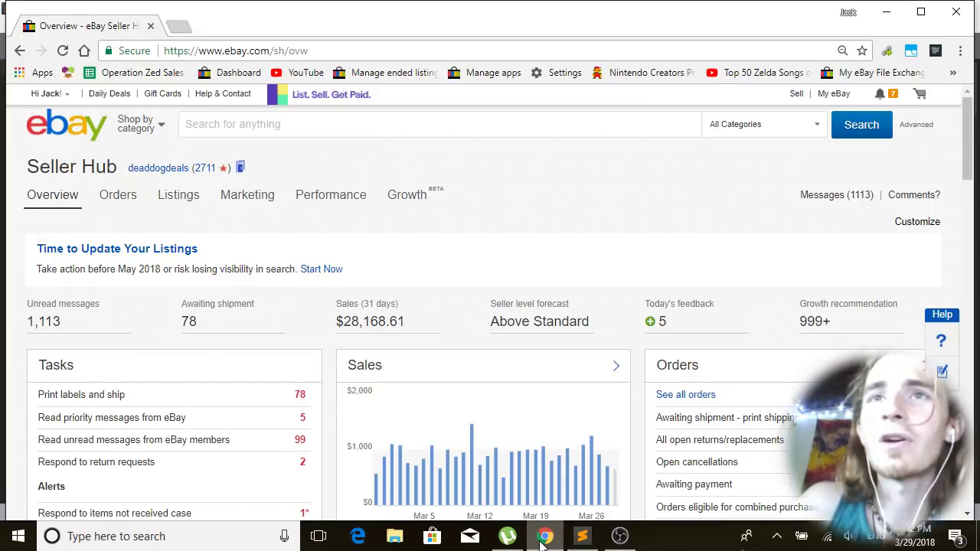
mouse_move(190, 198)
left_click(173, 268)
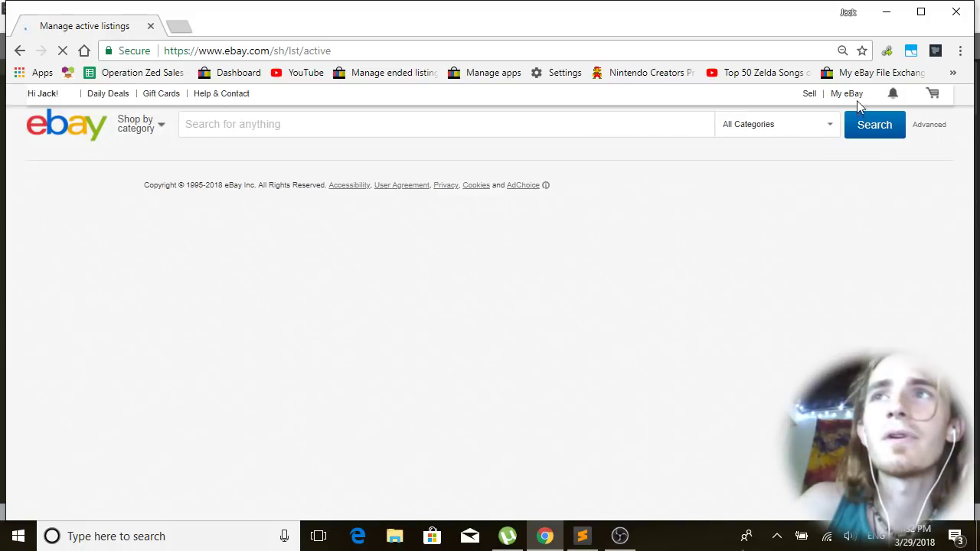
mouse_move(846, 94)
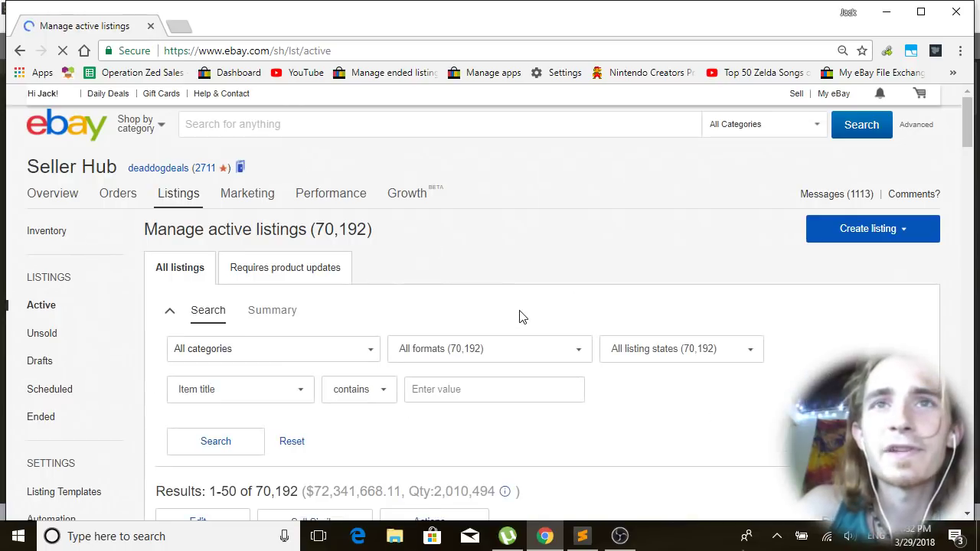
Examine the format and listing state filter options for the active listings, leaving both filters unchanged.
scroll(519, 317, "down", 4)
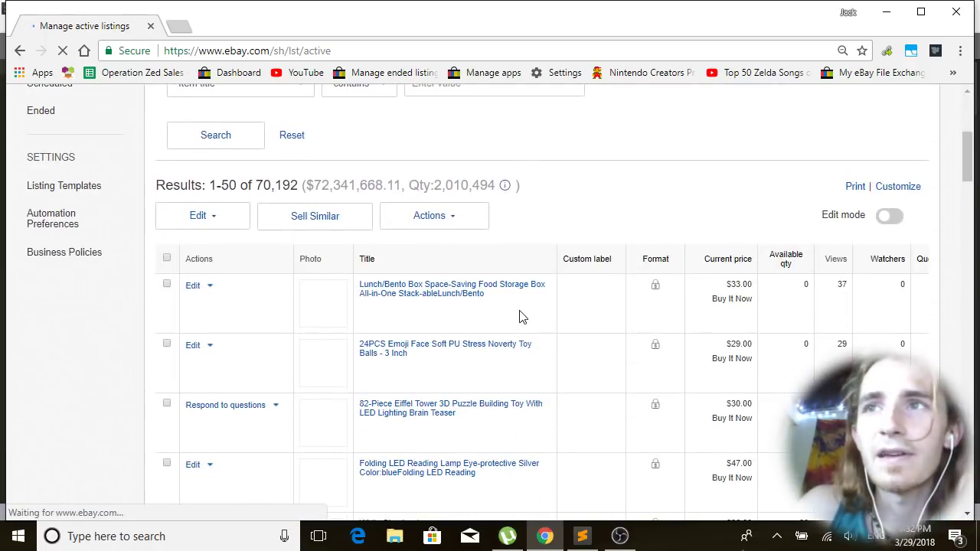
scroll(592, 304, "up", 3)
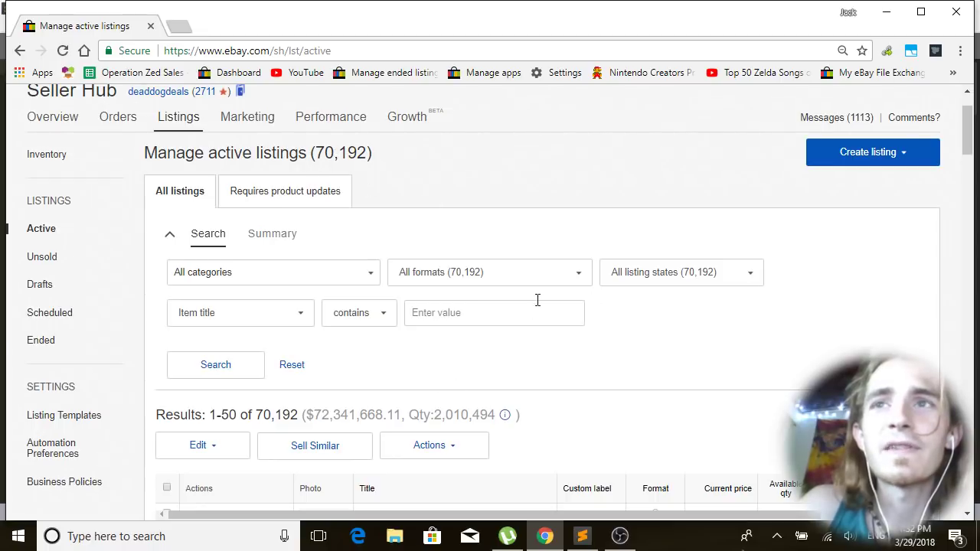
left_click(429, 285)
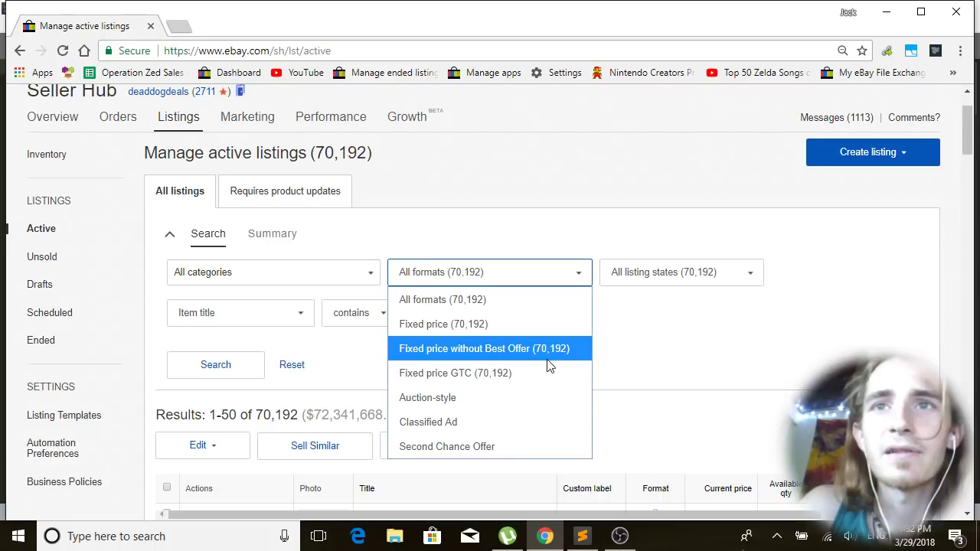
left_click(634, 350)
left_click(677, 272)
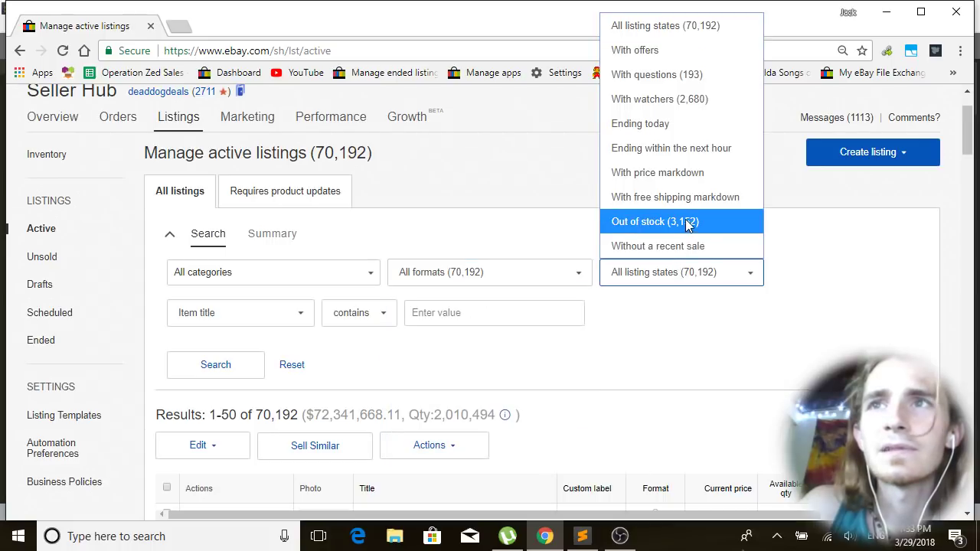
left_click(659, 344)
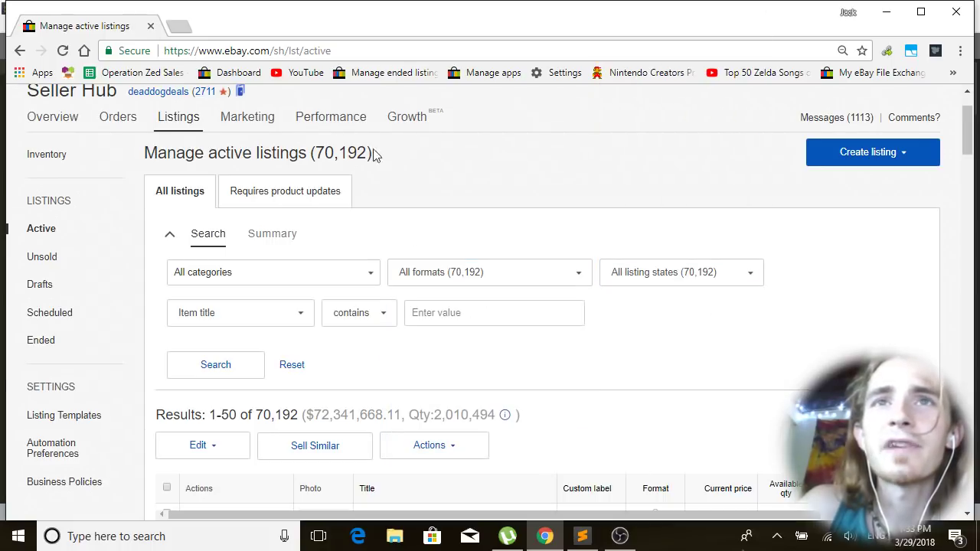
Look over the active listings results table and the listing total in its heading.
scroll(693, 316, "down", 5)
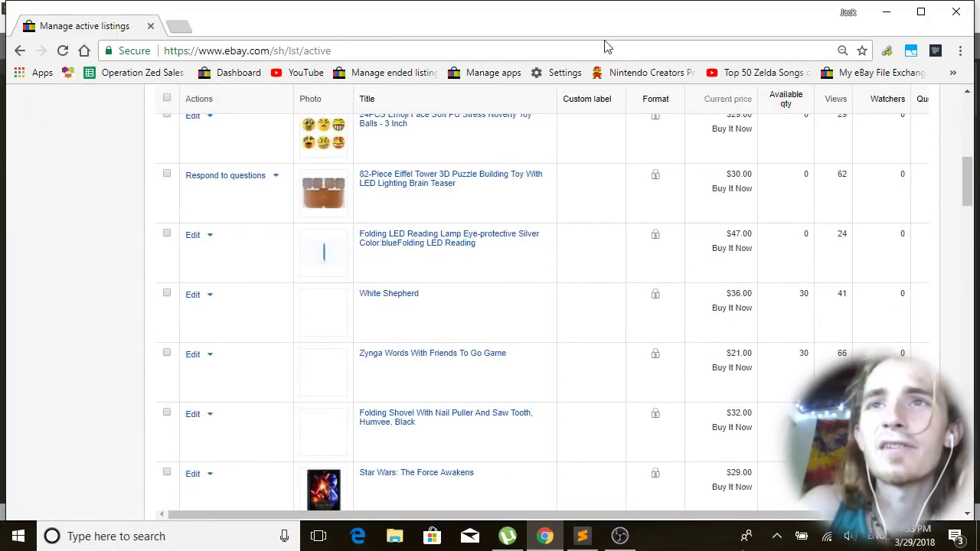
scroll(582, 375, "up", 5)
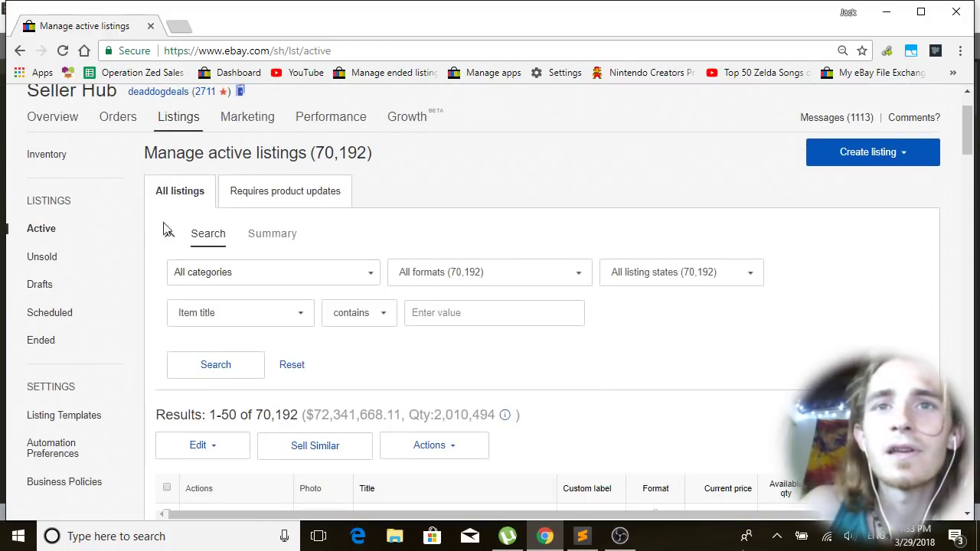
mouse_move(363, 121)
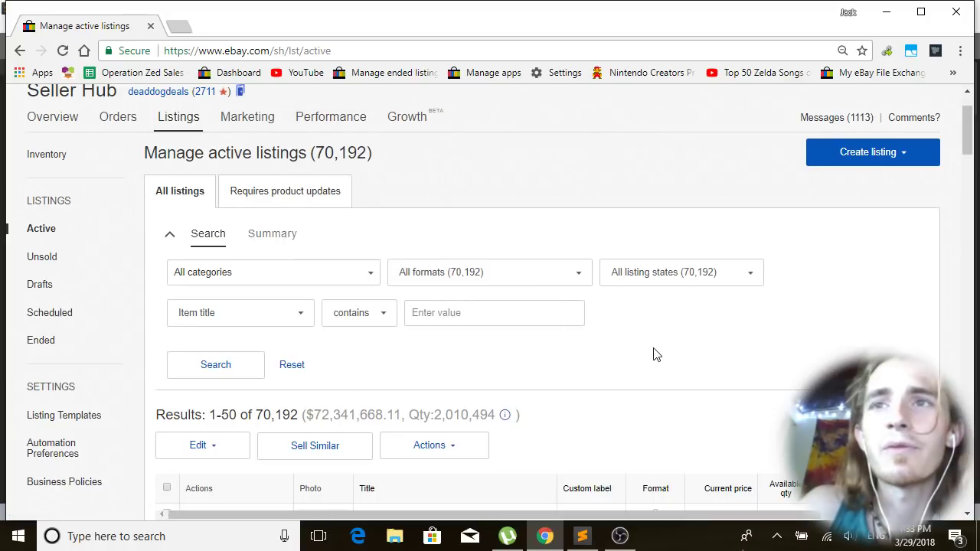
scroll(653, 354, "down", 2)
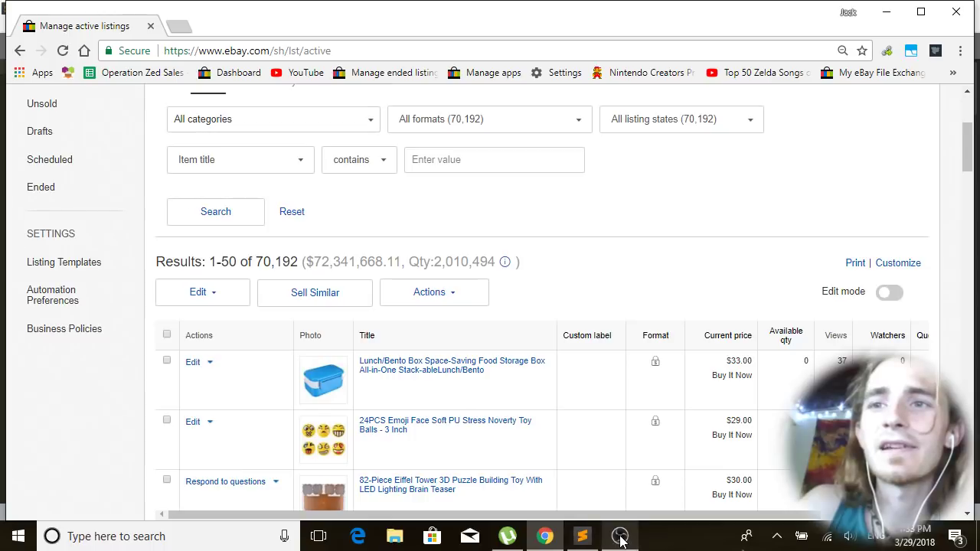
Switch to Sublime Text and compare MASTERLIST 100K with the numbered search URLs in Secondary Bulk List Addition.
left_click(588, 539)
left_click(367, 220)
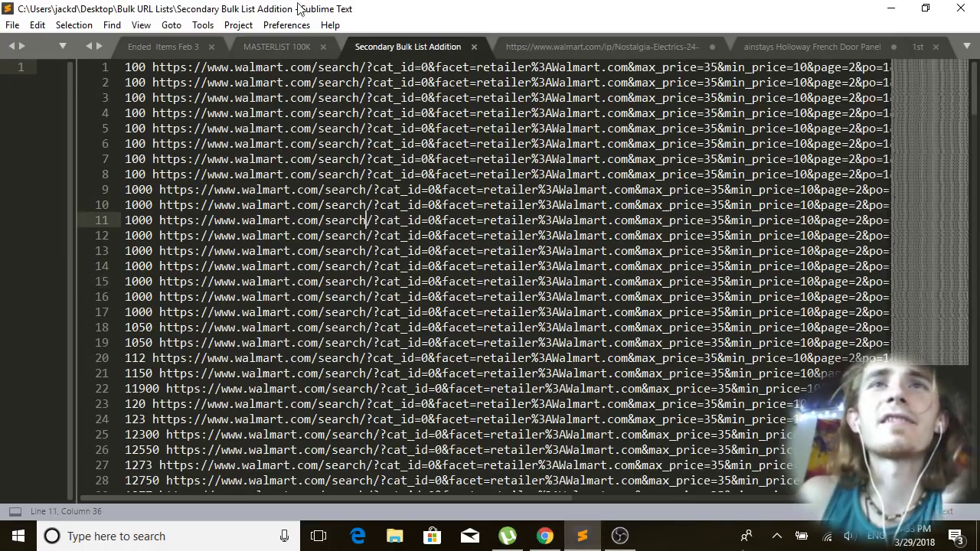
left_click(275, 47)
left_click(298, 307)
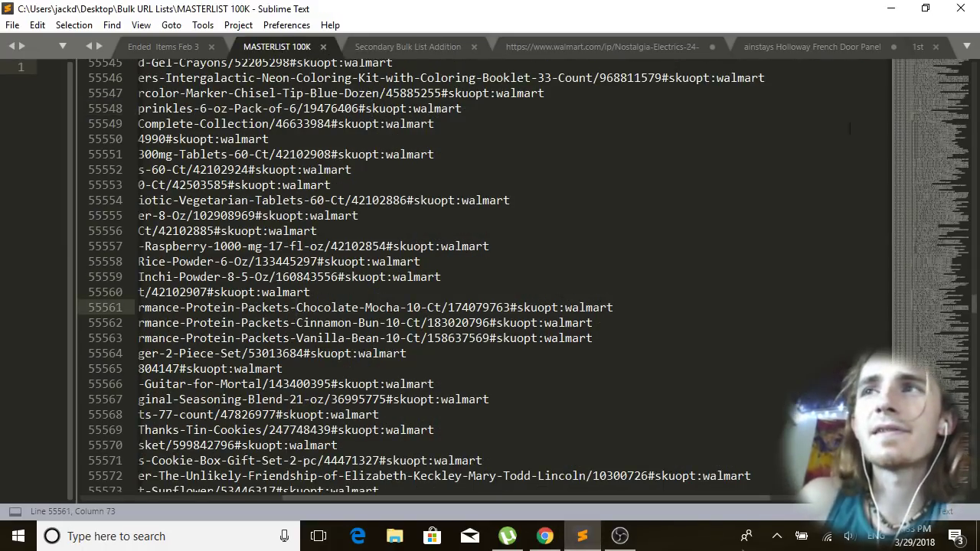
left_click(388, 46)
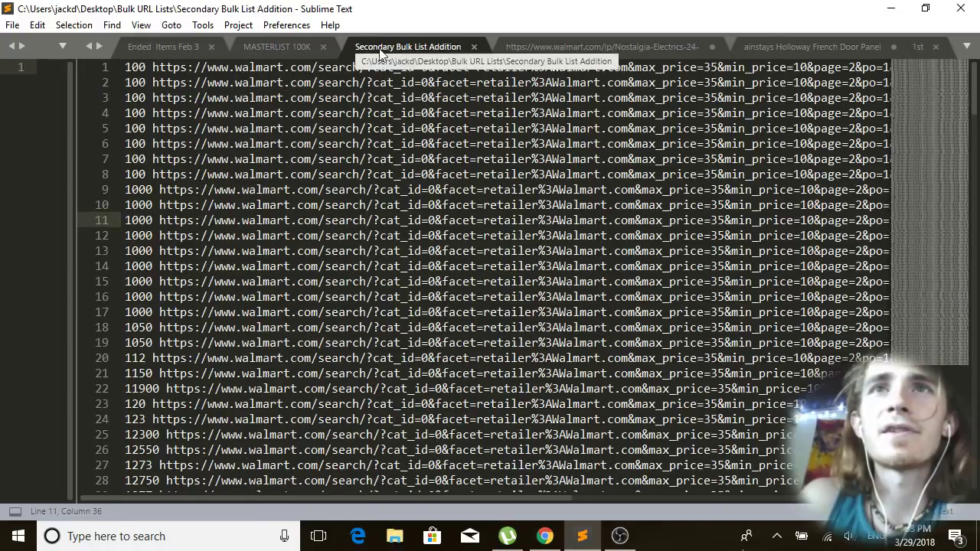
left_click(419, 342)
double_click(139, 251)
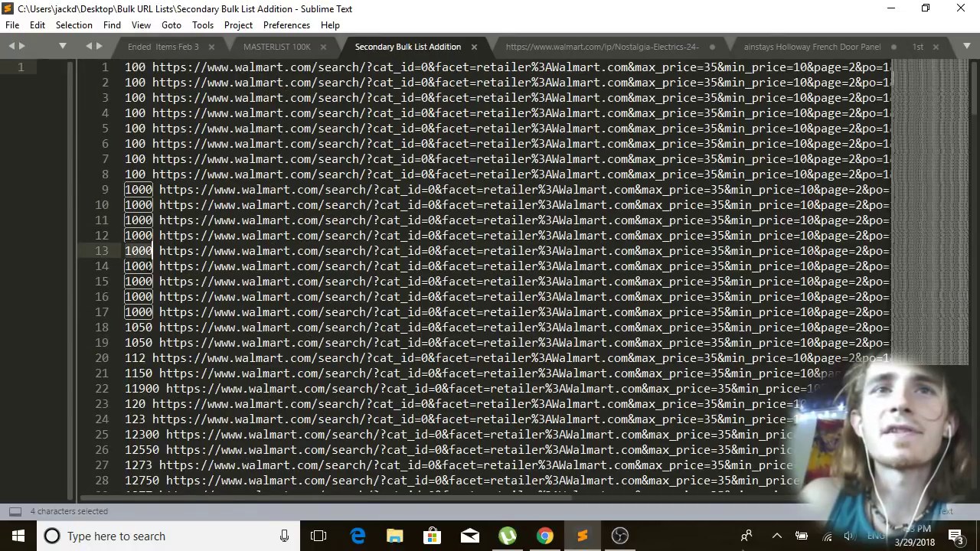
double_click(176, 281)
Examine the full Walmart product URLs in MASTERLIST 100K from the start of each line, and return to the first entry.
left_click(262, 47)
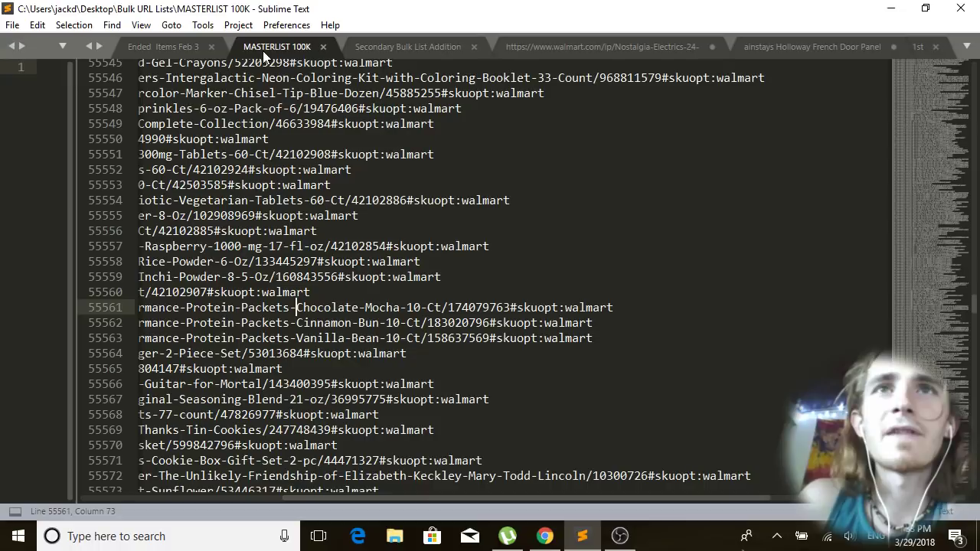
left_click(304, 200)
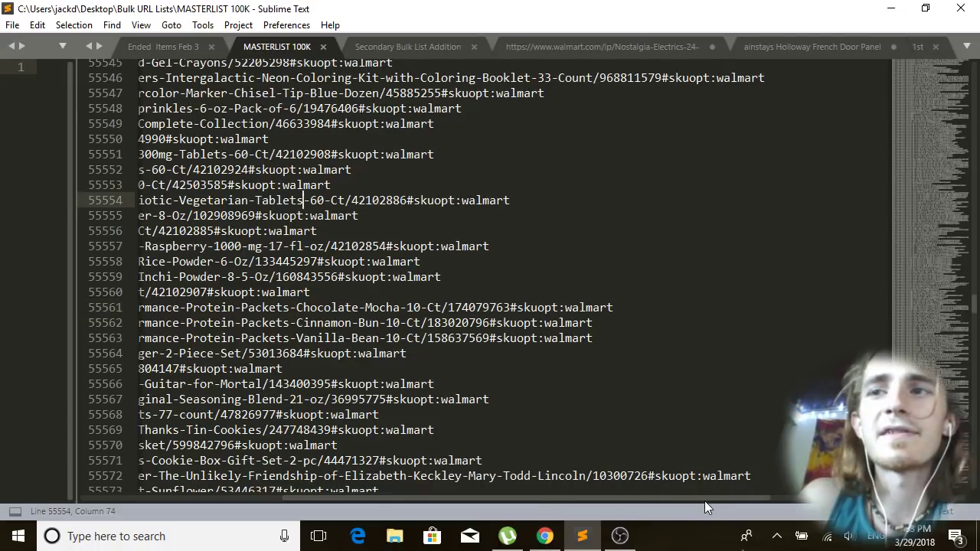
left_click_drag(710, 500, 493, 498)
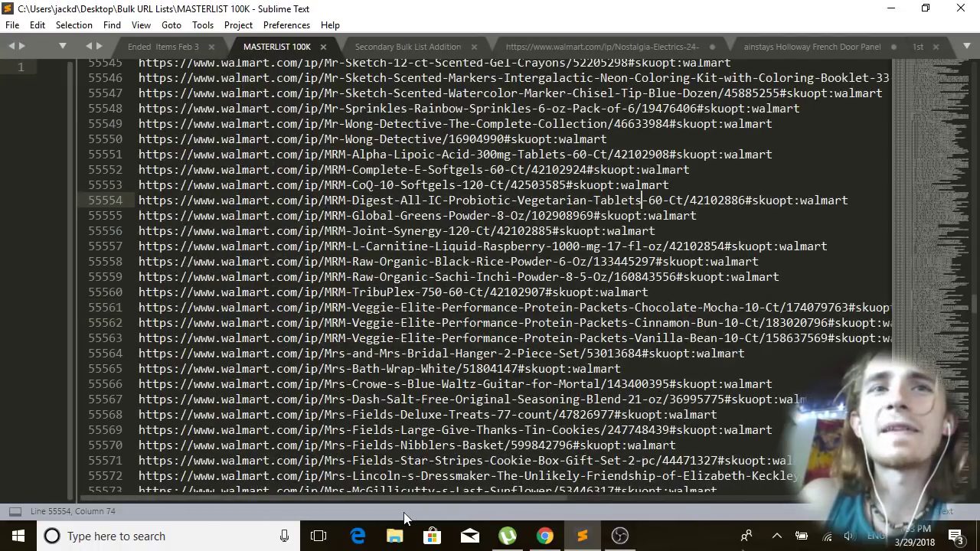
left_click(373, 291)
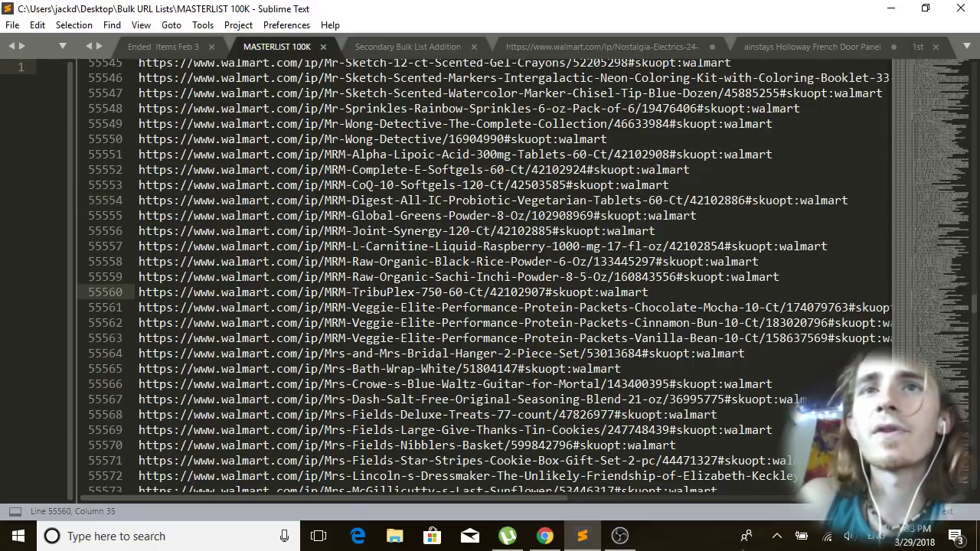
left_click(545, 368)
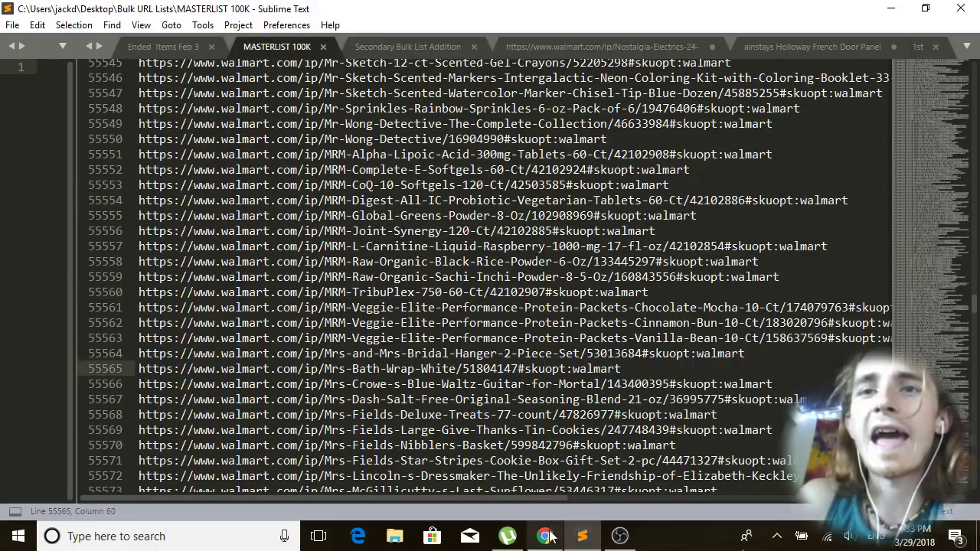
left_click(387, 337)
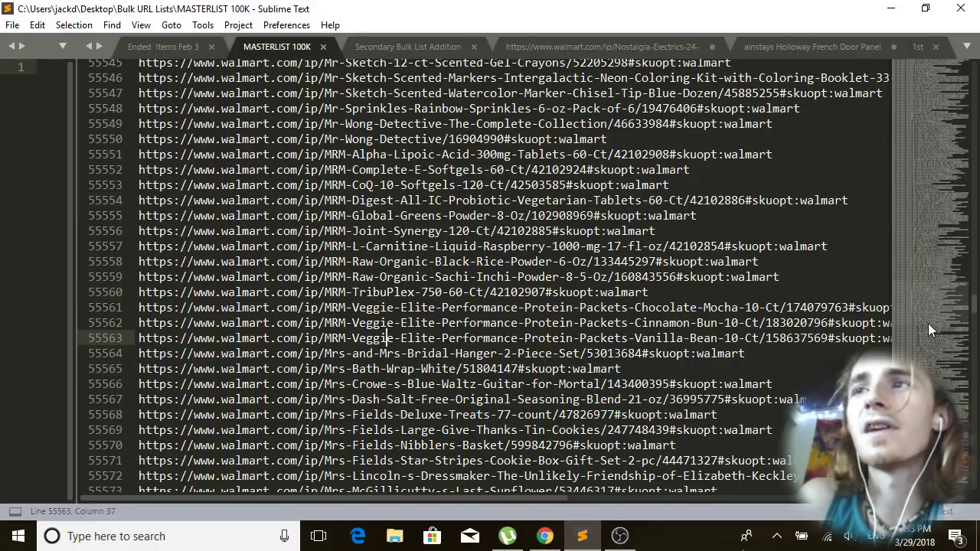
scroll(926, 326, "down", 5)
left_click(937, 94)
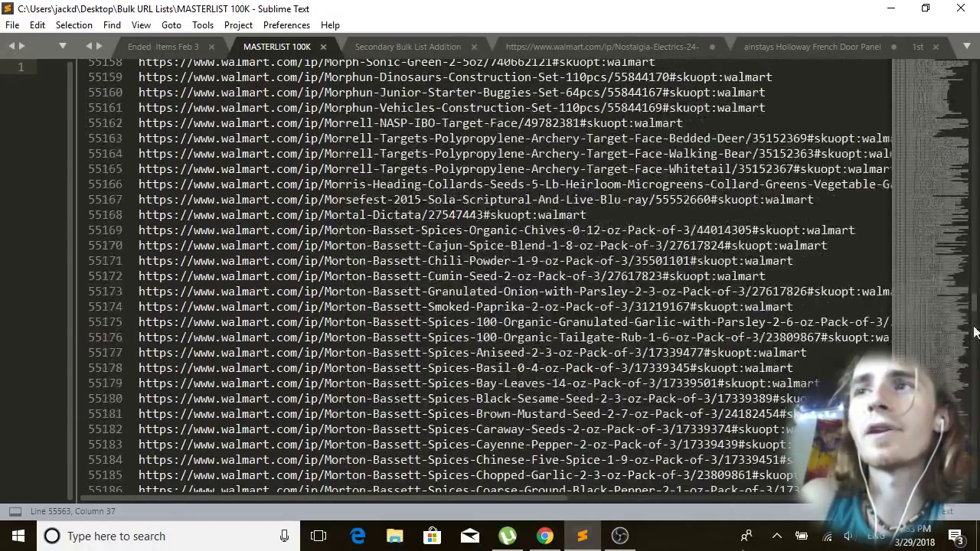
left_click_drag(976, 307, 977, 59)
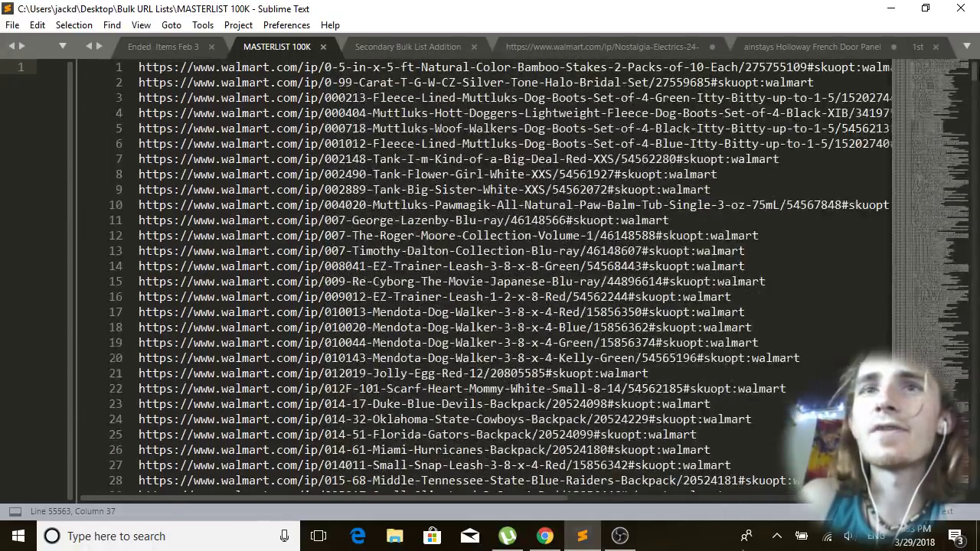
Switch to Chrome and highlight the Manage active listings heading with its listing total in eBay Seller Hub.
left_click(545, 536)
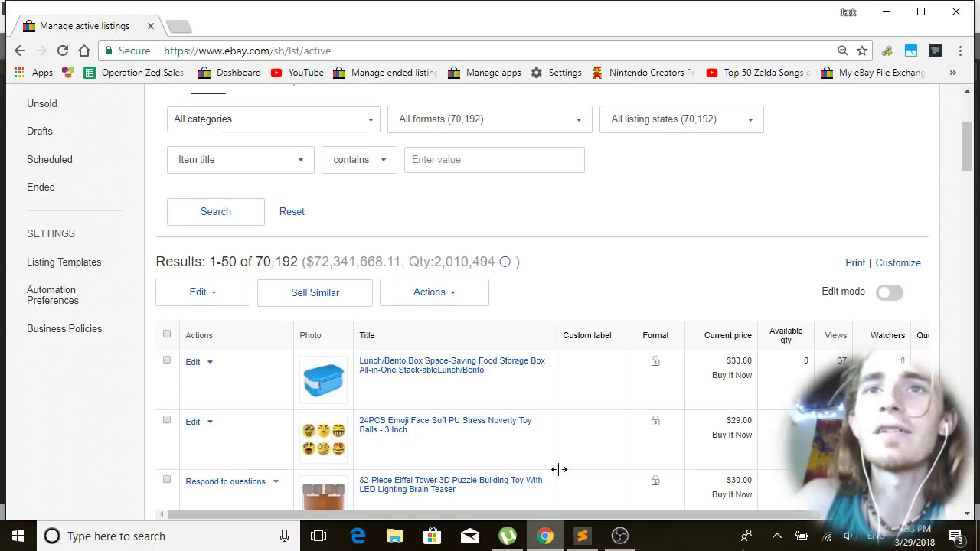
scroll(567, 314, "up", 3)
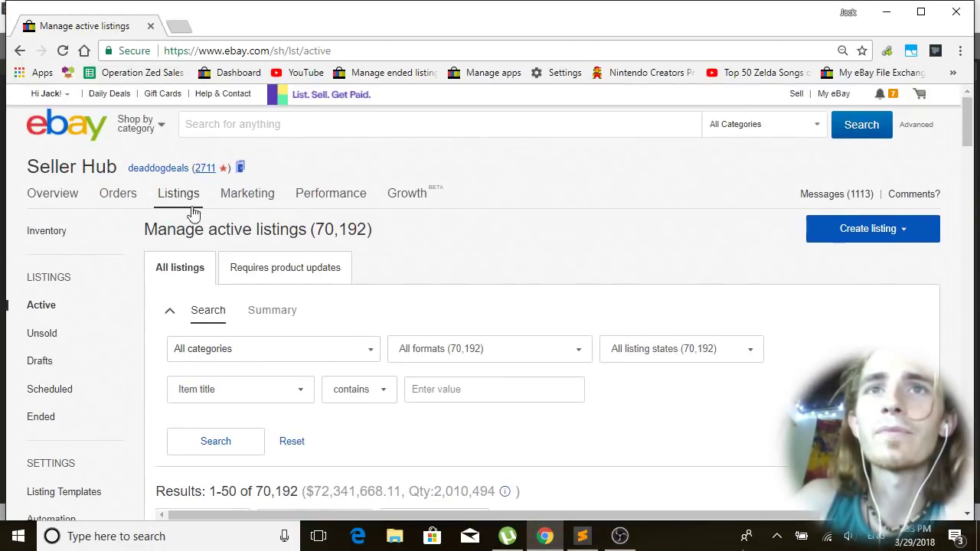
triple_click(321, 229)
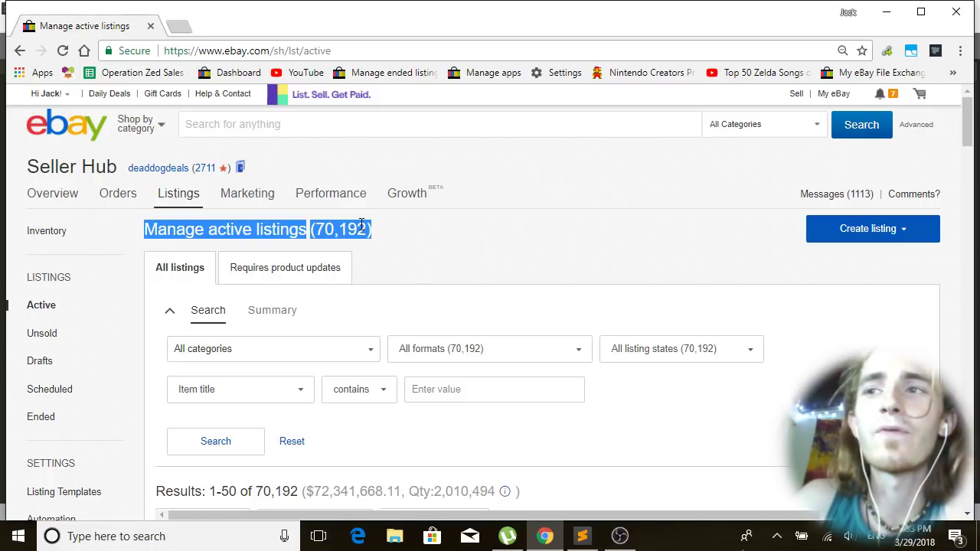
Return from Chrome to Sublime Text and look through roughly the first 220 product URLs in MASTERLIST 100K.
left_click(351, 228)
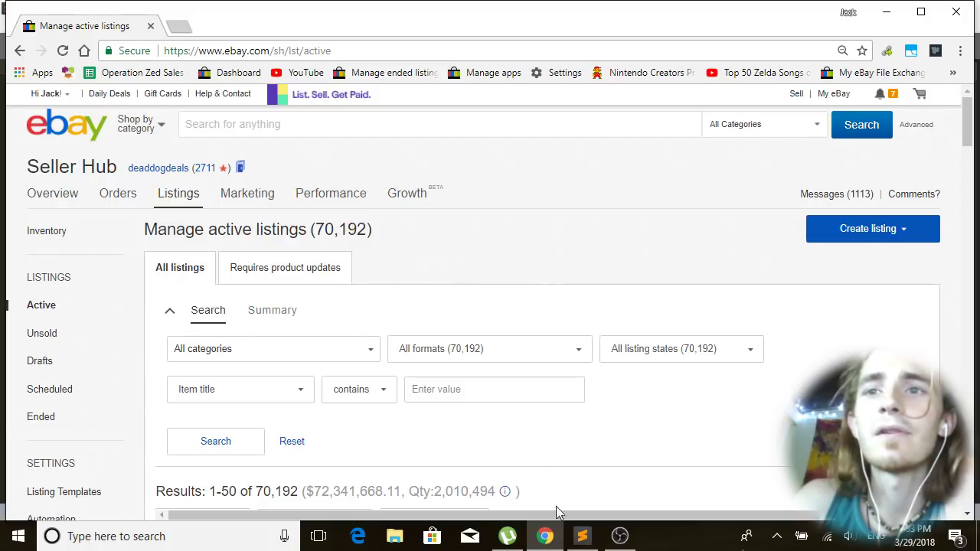
left_click(886, 12)
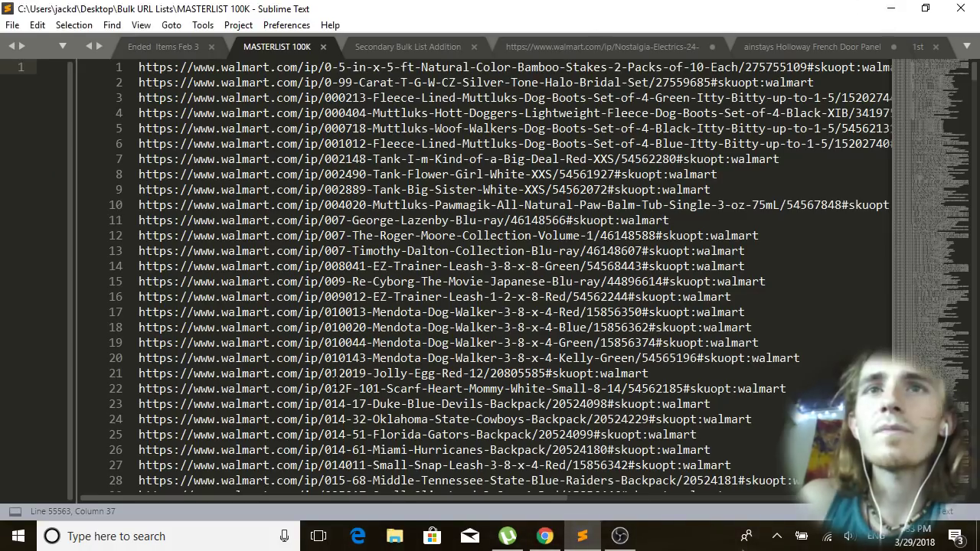
left_click(338, 388)
scroll(338, 388, "down", 20)
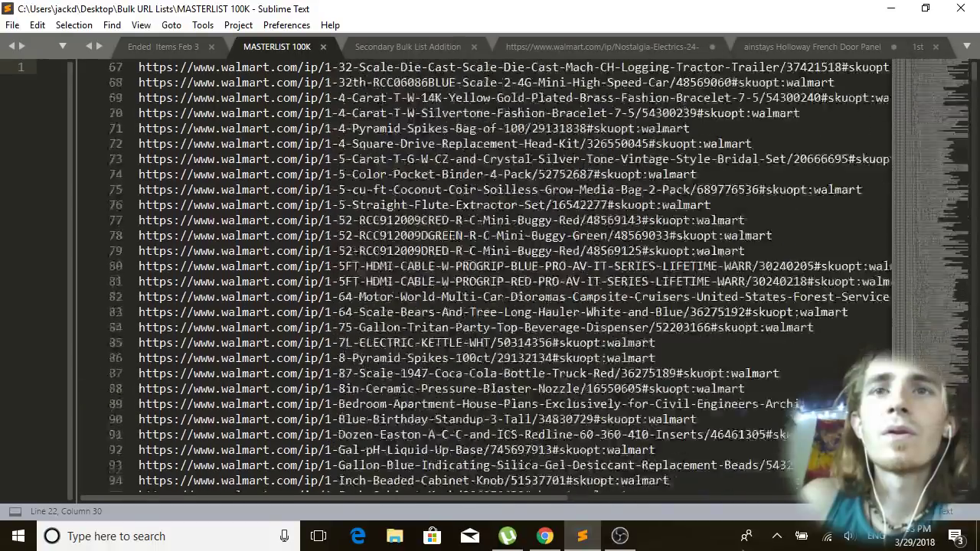
scroll(339, 388, "down", 20)
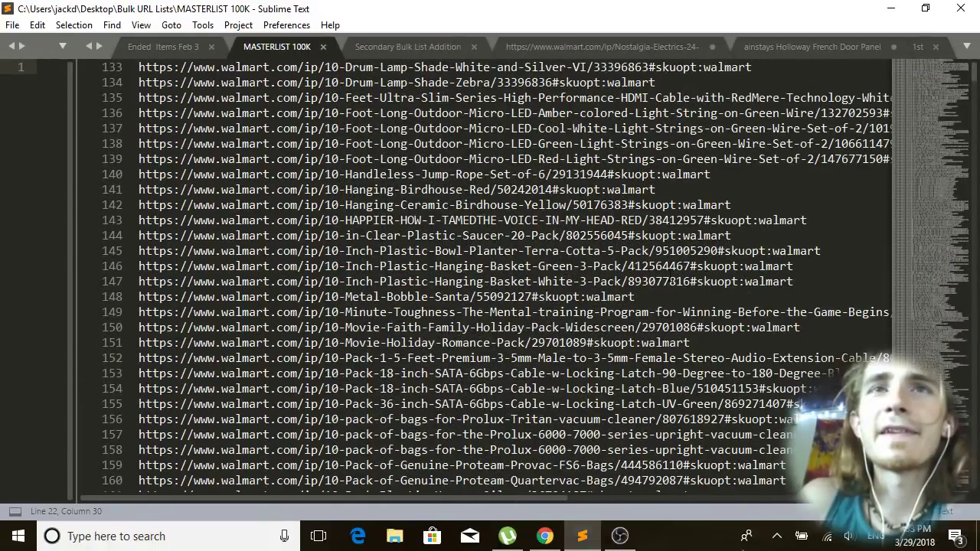
scroll(328, 459, "down", 20)
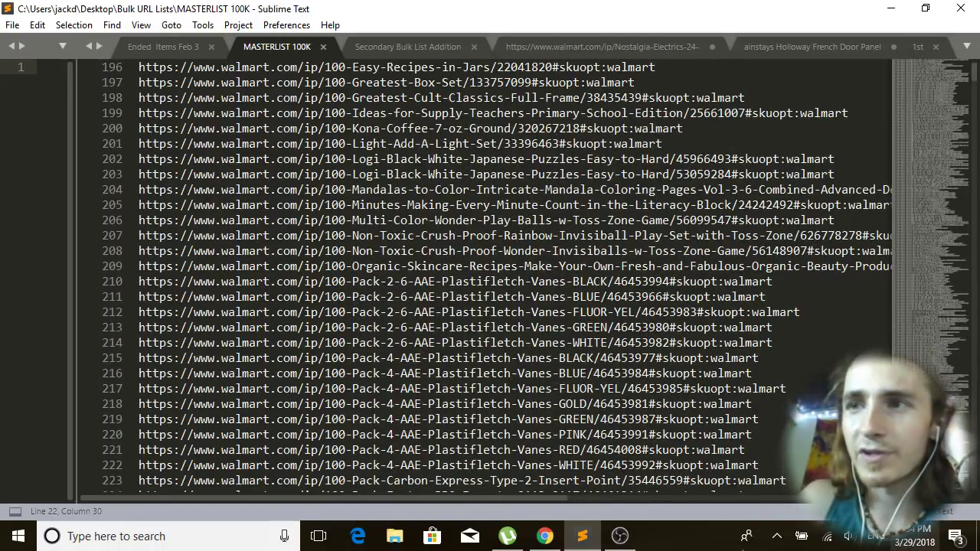
Check the system calendar ahead through April and May 2018, and close it again.
left_click(915, 536)
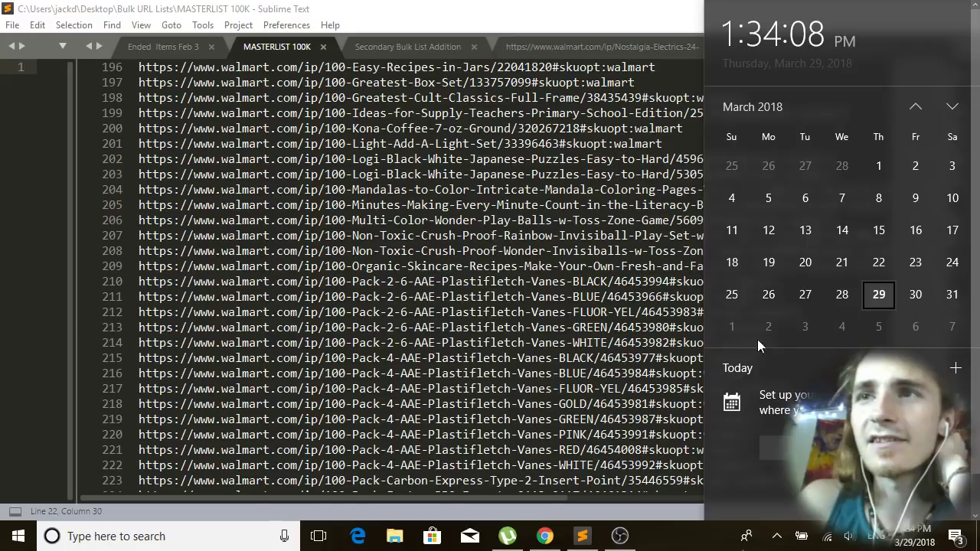
scroll(737, 337, "down", 1)
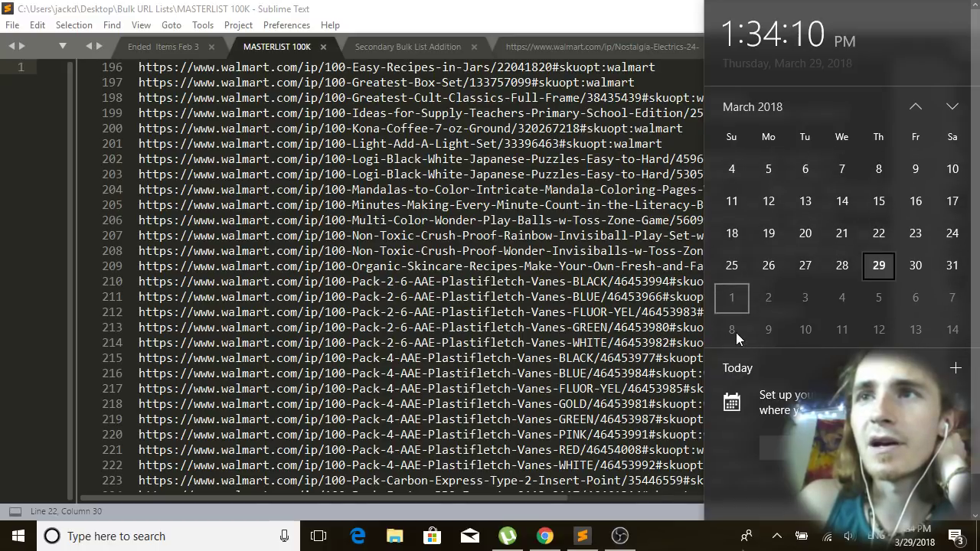
left_click(731, 242)
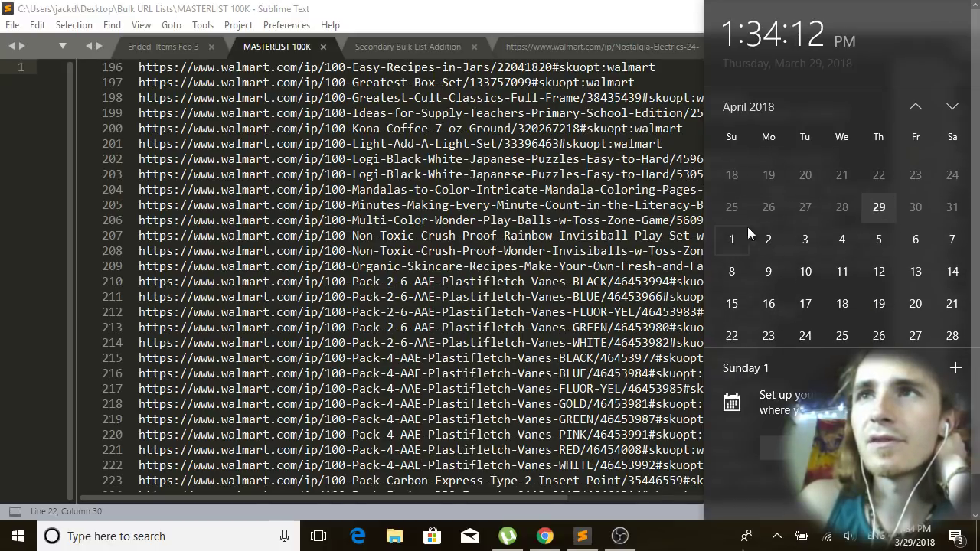
left_click(954, 111)
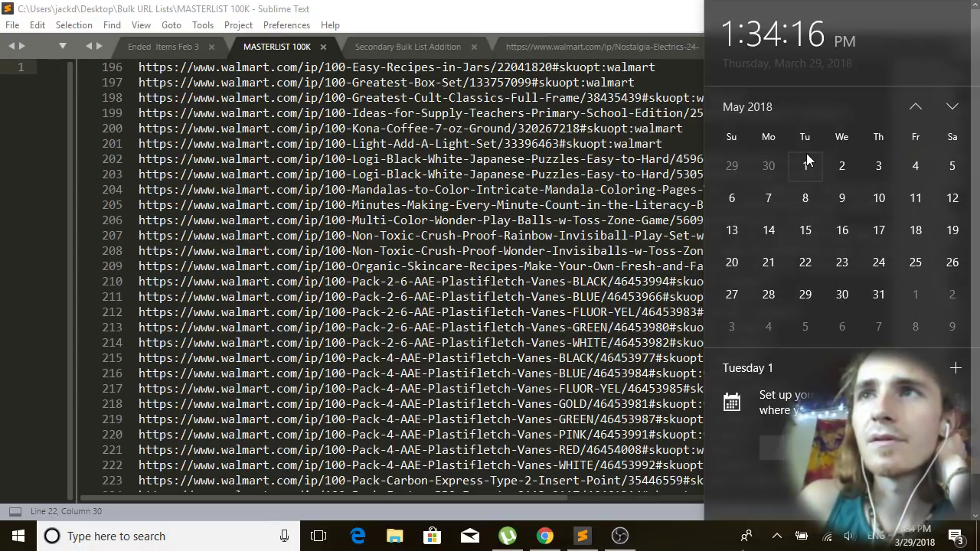
left_click(456, 296)
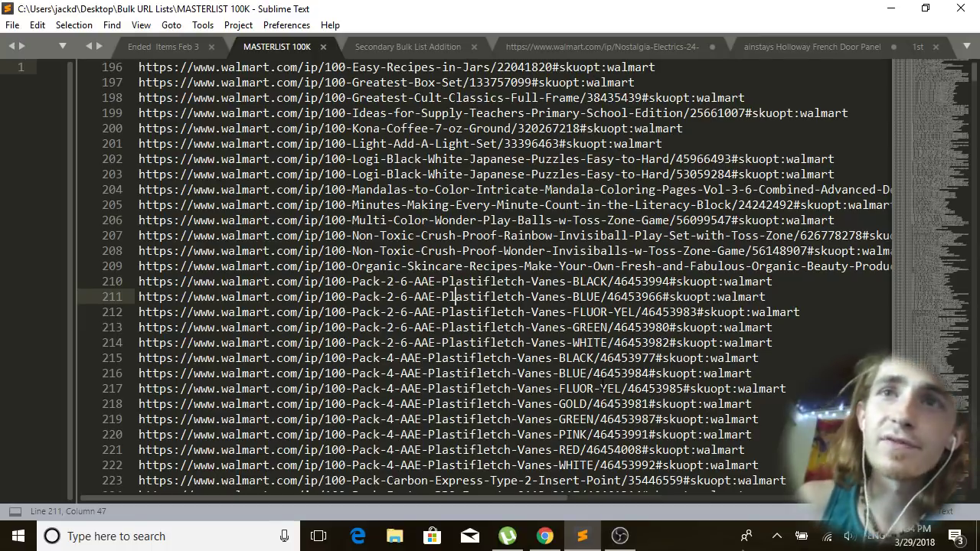
left_click(643, 343)
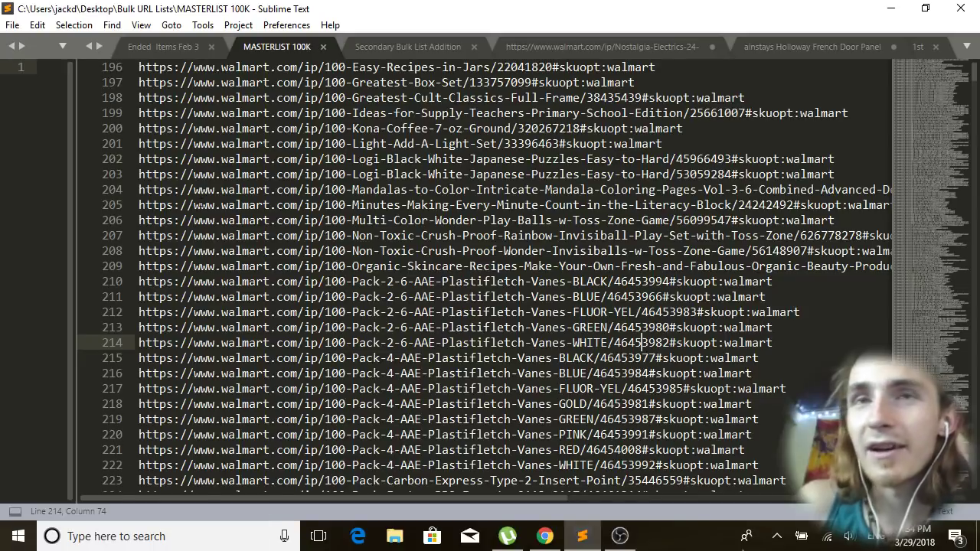
left_click(415, 235)
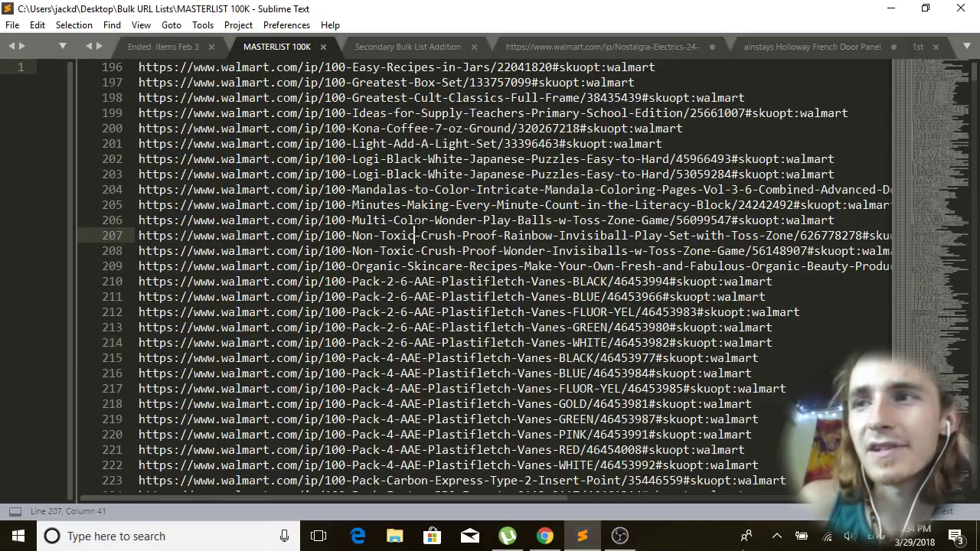
left_click(518, 297)
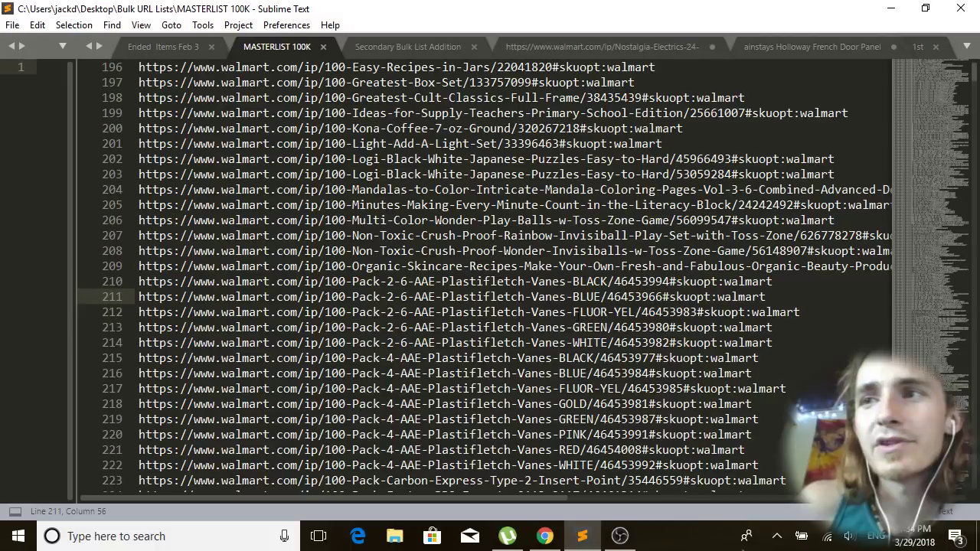
left_click(603, 327)
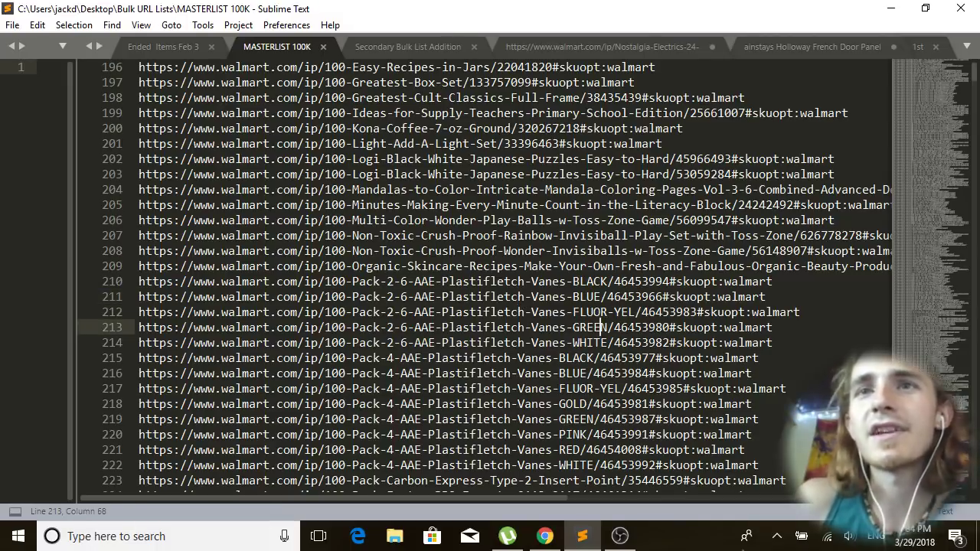
left_click(519, 266)
left_click(492, 342)
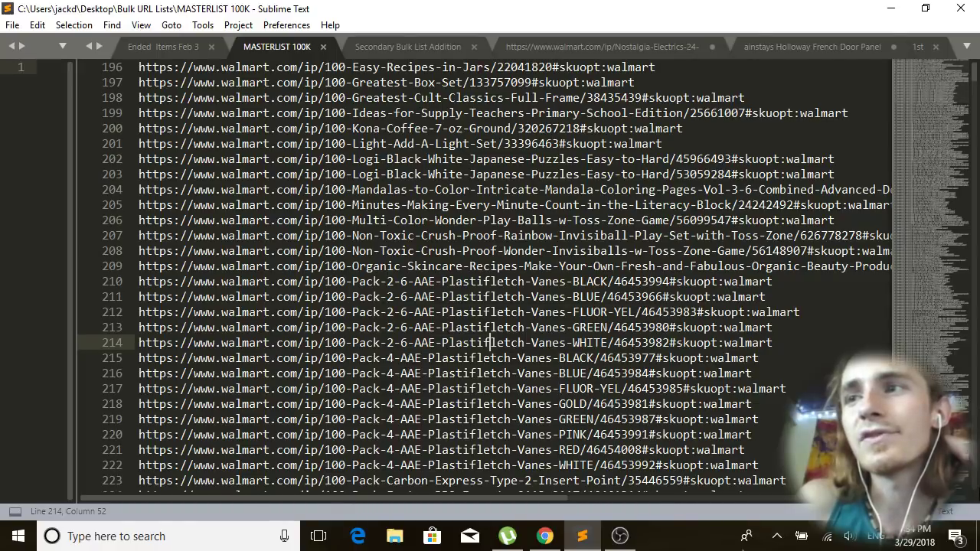
Go to the end of MASTERLIST 100K and examine its last entries and line numbers.
scroll(977, 470, "down", 9)
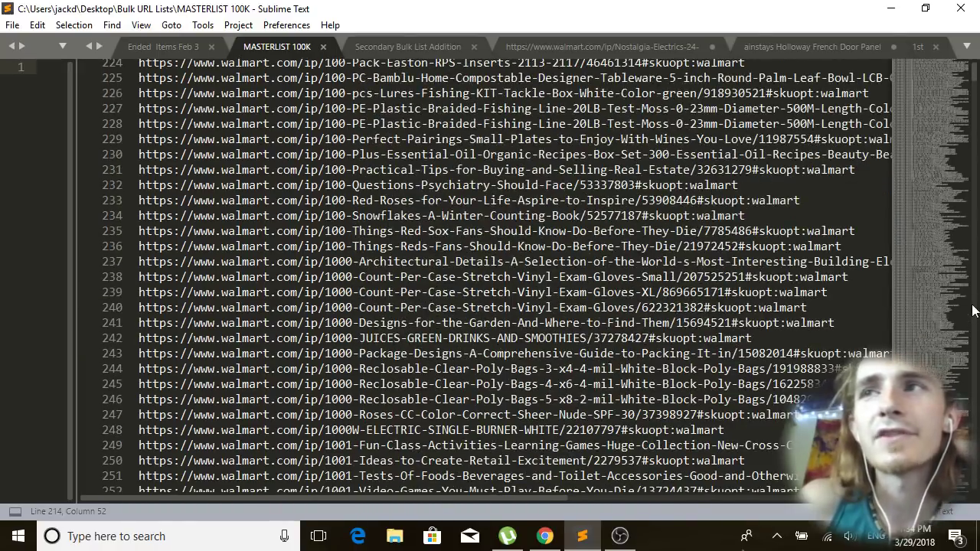
left_click_drag(977, 75, 977, 494)
left_click(291, 143)
scroll(559, 225, "up", 1)
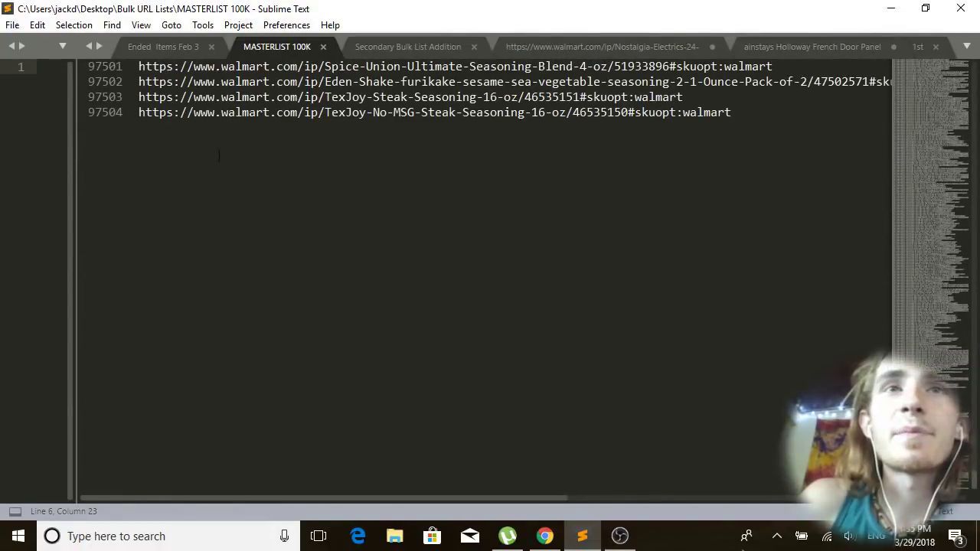
left_click(172, 113)
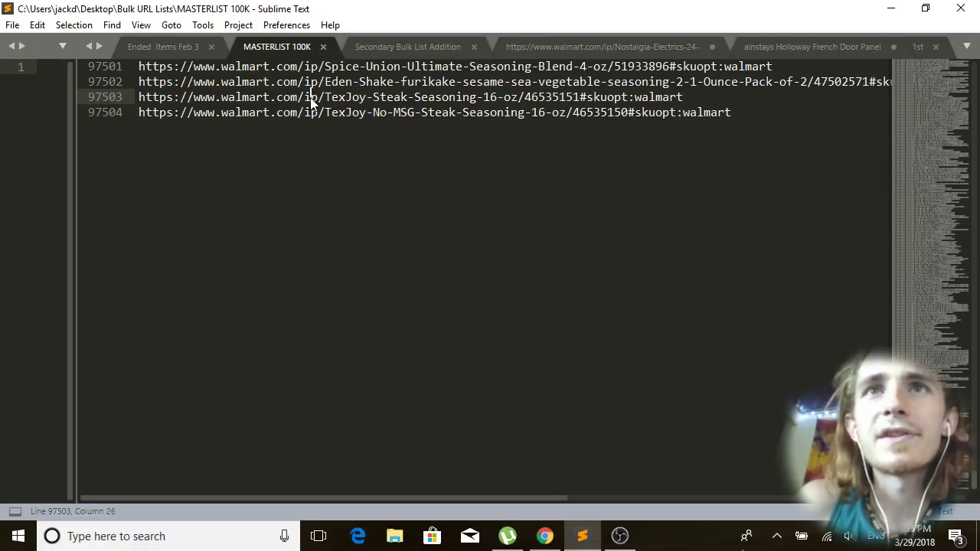
left_click(359, 112)
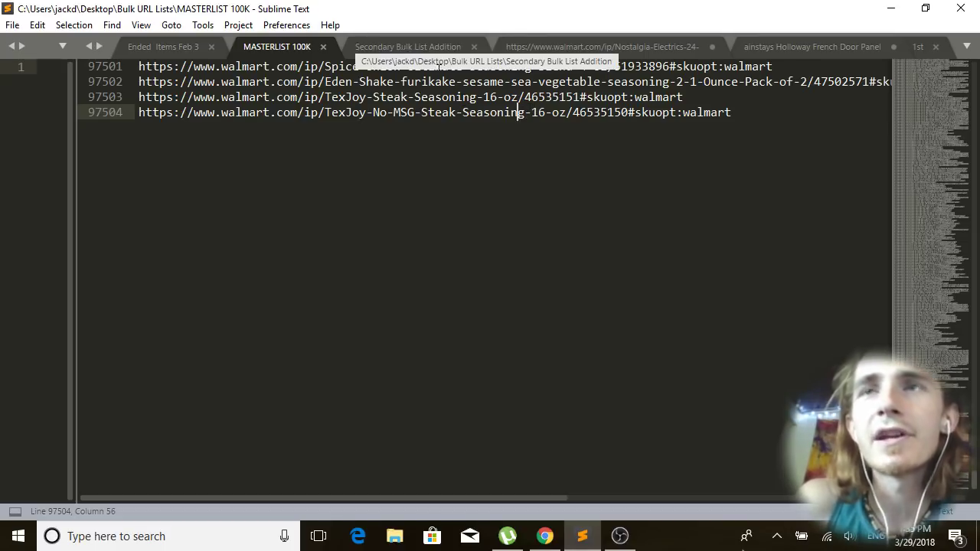
left_click(366, 202)
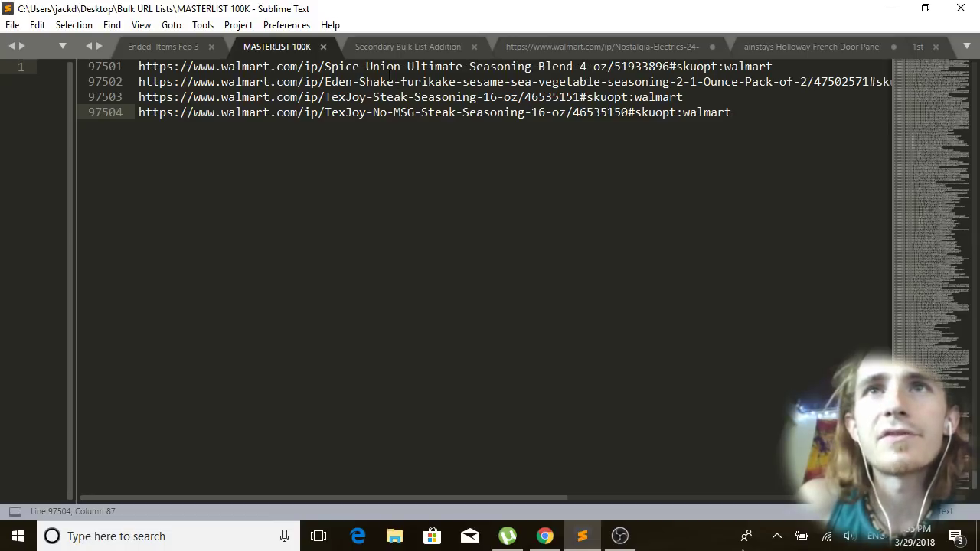
scroll(213, 202, "up", 1)
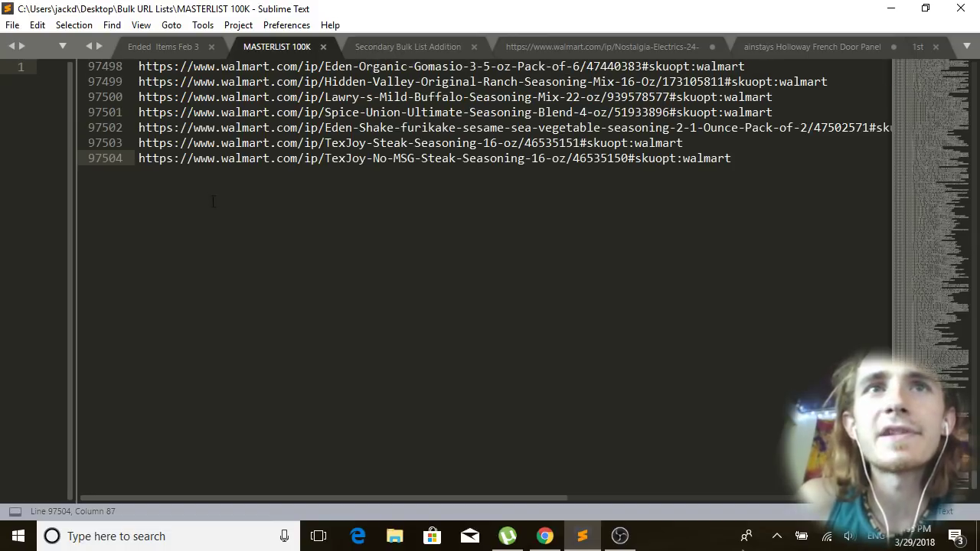
left_click(430, 158)
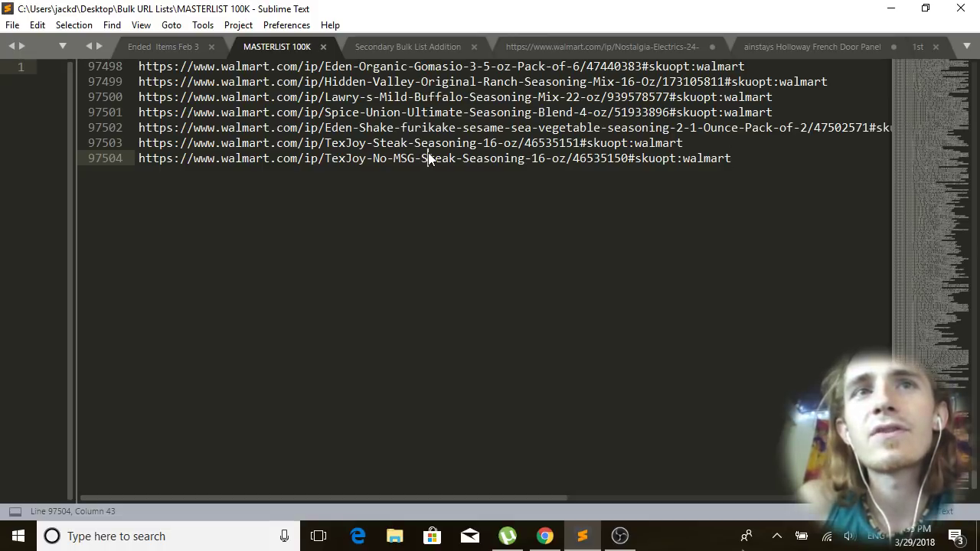
scroll(306, 330, "up", 5)
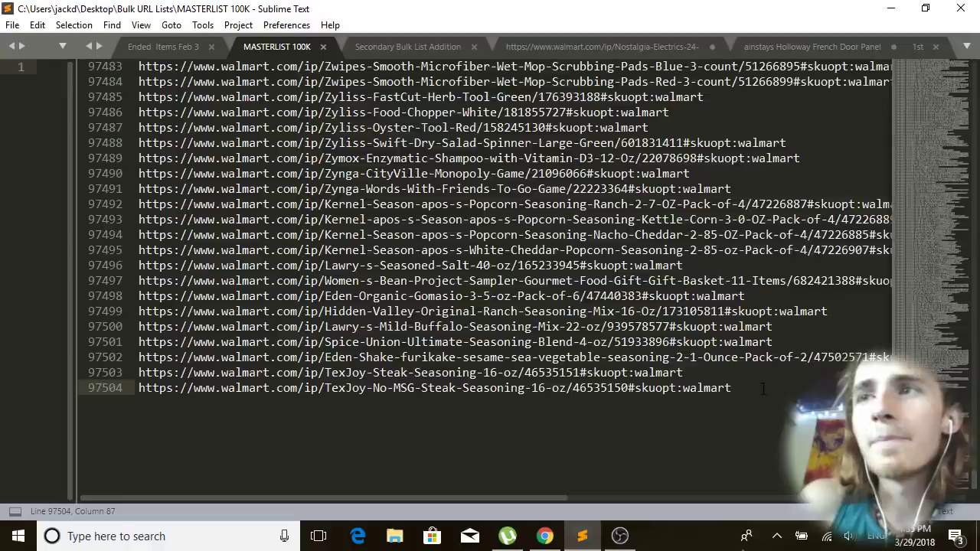
Look back over the preceding Walmart URLs and return to the beginning of MASTERLIST 100K.
scroll(762, 389, "up", 20)
scroll(490, 275, "up", 20)
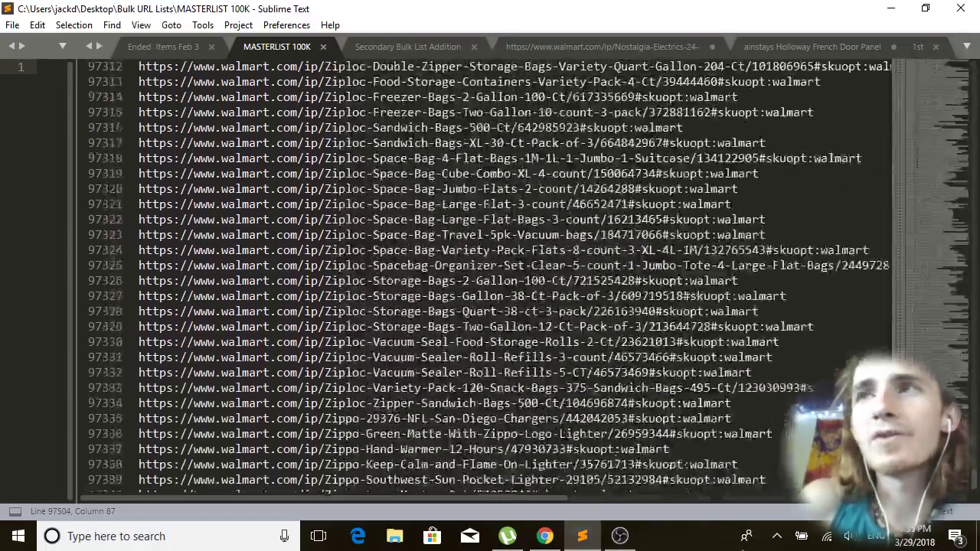
left_click_drag(977, 480, 976, 72)
left_click(374, 248)
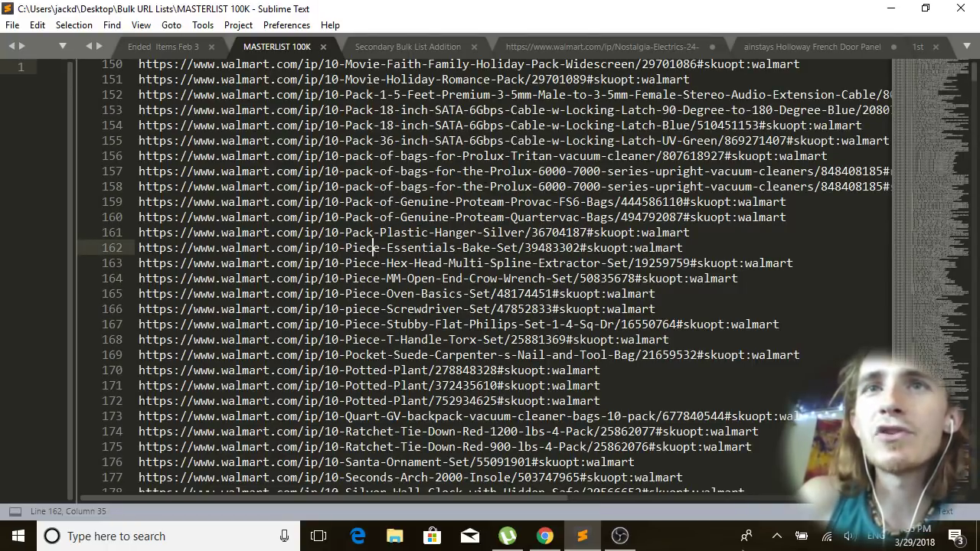
mouse_move(972, 67)
left_mouse_down()
mouse_move(973, 394)
mouse_move(972, 76)
left_mouse_up()
Show Secondary Bulk List Addition, look through its numbered search URLs, and highlight the word "walmart" in them.
left_click(412, 48)
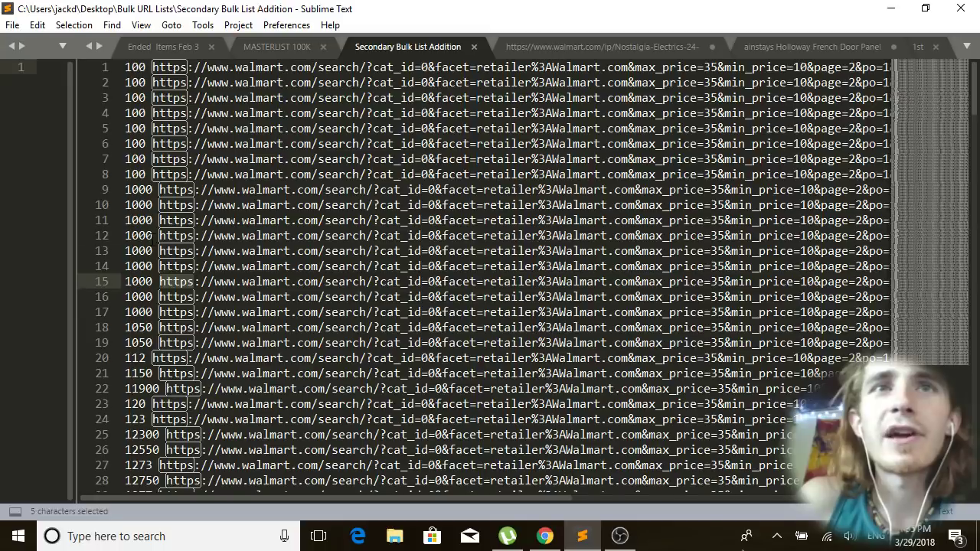
left_click(153, 236)
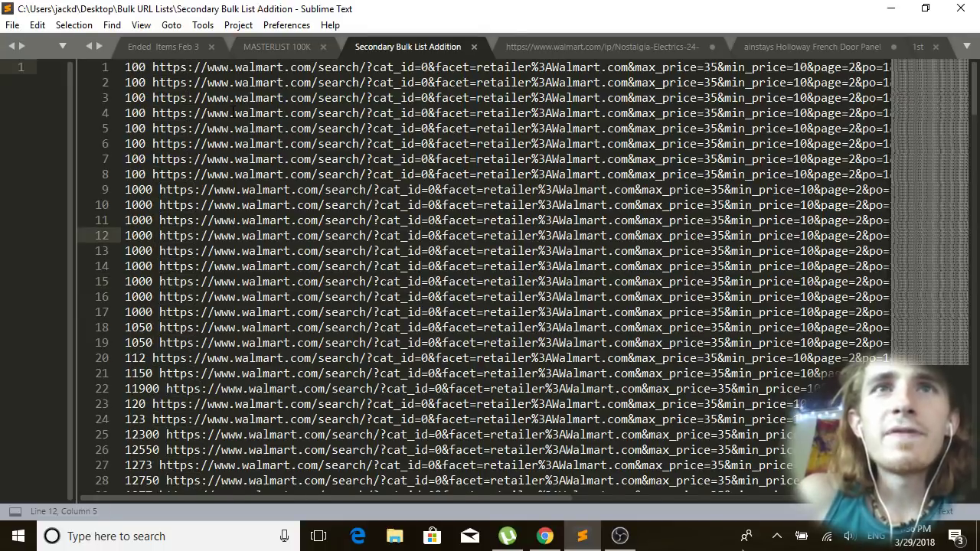
scroll(300, 255, "down", 18)
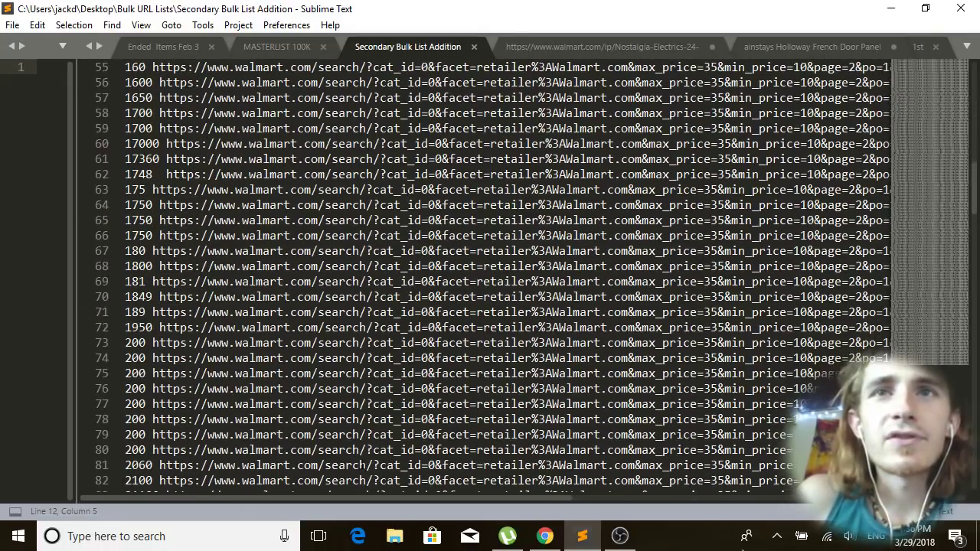
left_click(353, 297)
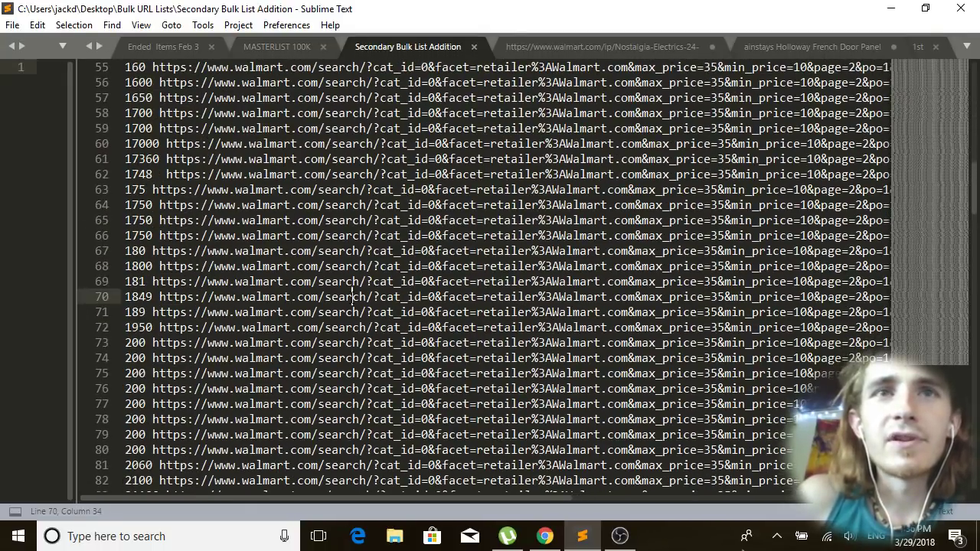
double_click(258, 268)
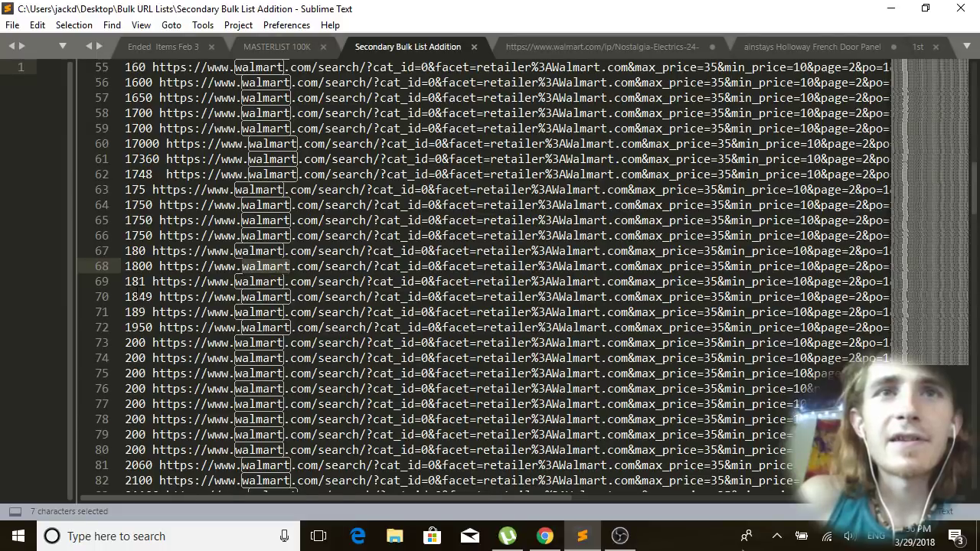
scroll(138, 294, "down", 3)
scroll(136, 294, "down", 9)
scroll(136, 294, "up", 20)
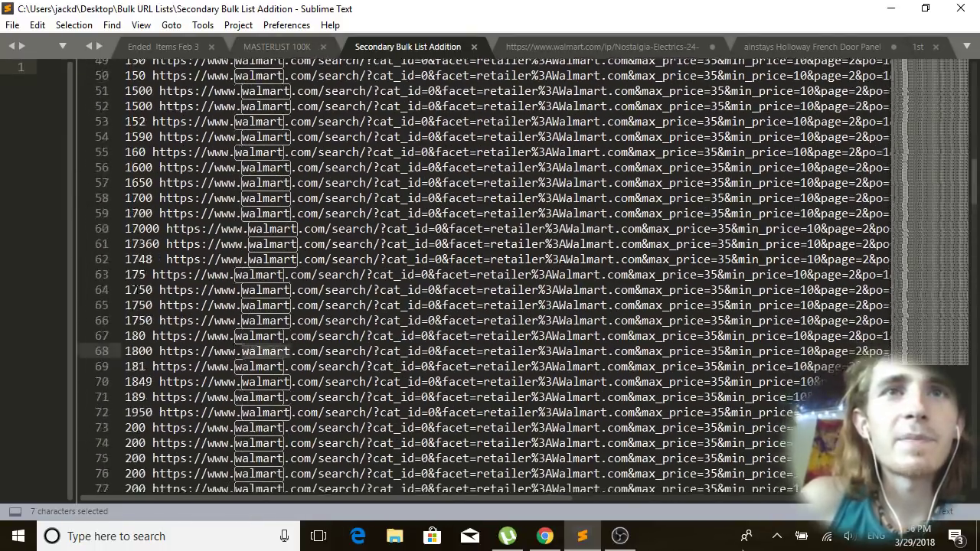
Examine the numbers in front of the search URLs, starting from the first line of Secondary Bulk List Addition.
left_click(130, 67)
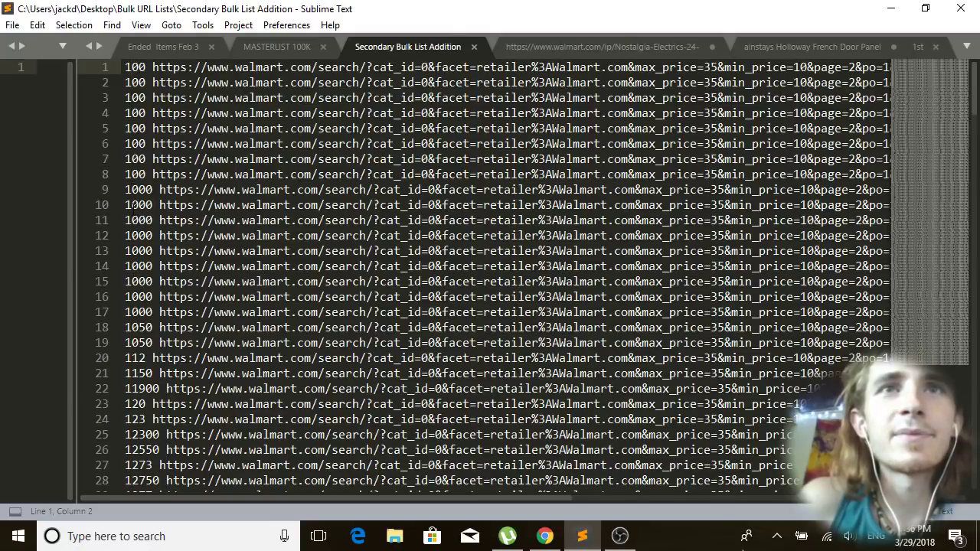
scroll(138, 243, "down", 3)
scroll(137, 243, "up", 4)
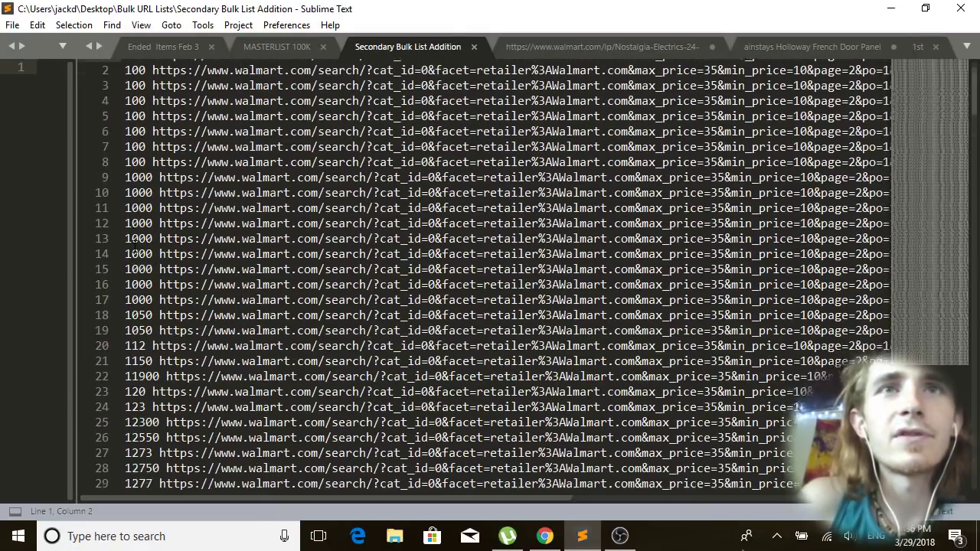
left_click(130, 97)
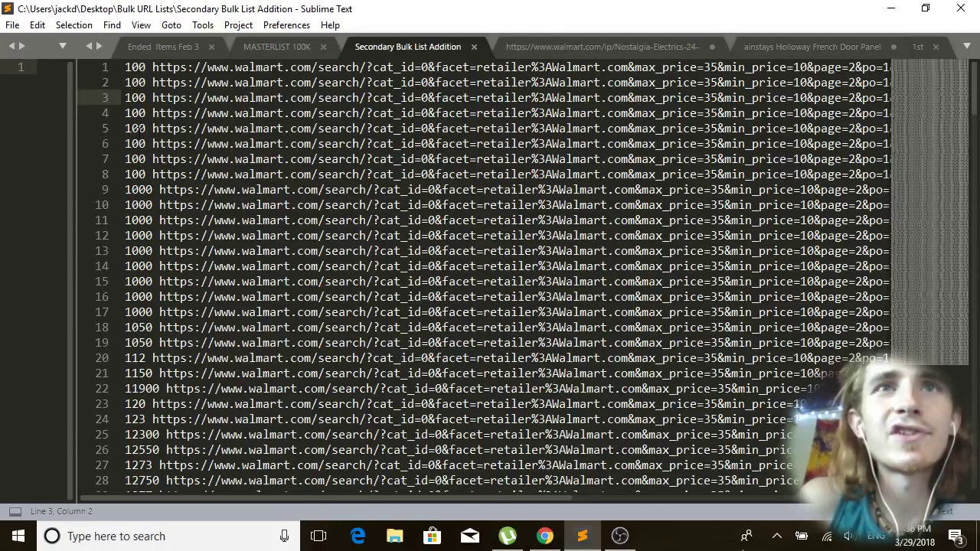
scroll(142, 97, "down", 1)
scroll(119, 138, "down", 4)
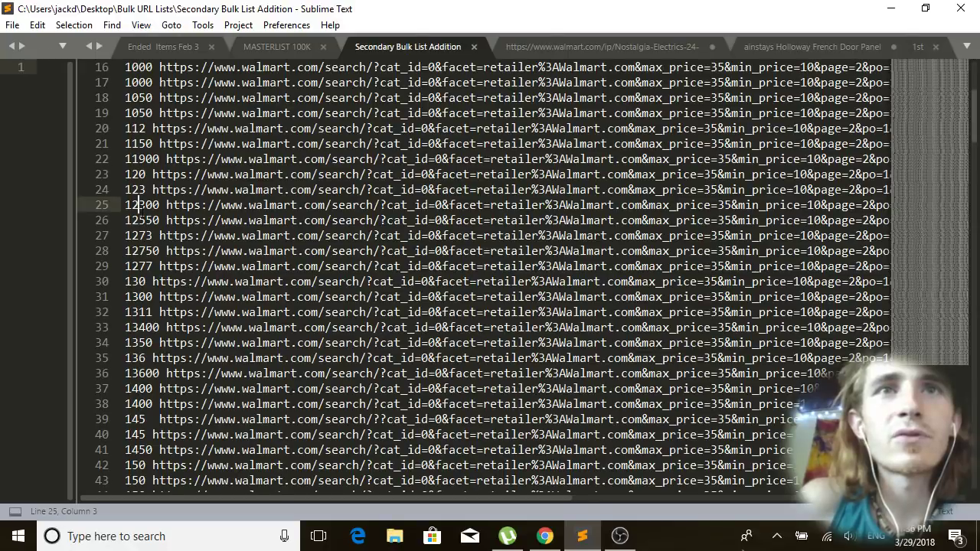
Copy the full Walmart search URL on line 25 of Secondary Bulk List Addition, leaving out its leading number.
triple_click(141, 211)
left_click(223, 210)
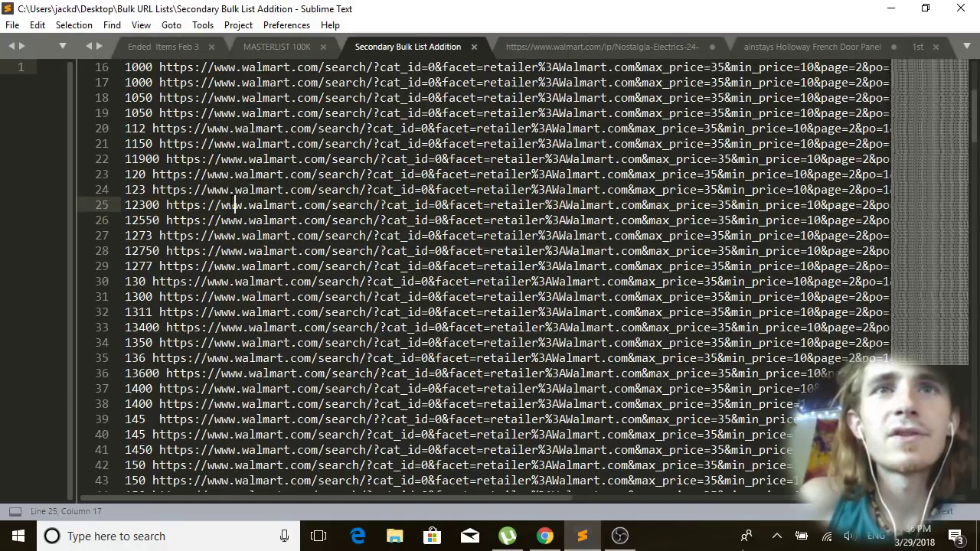
left_click_drag(166, 206, 935, 205)
key("ctrl+c")
Switch to Chrome, maximize its window, and bring the eBay active listings table into view.
left_click(543, 536)
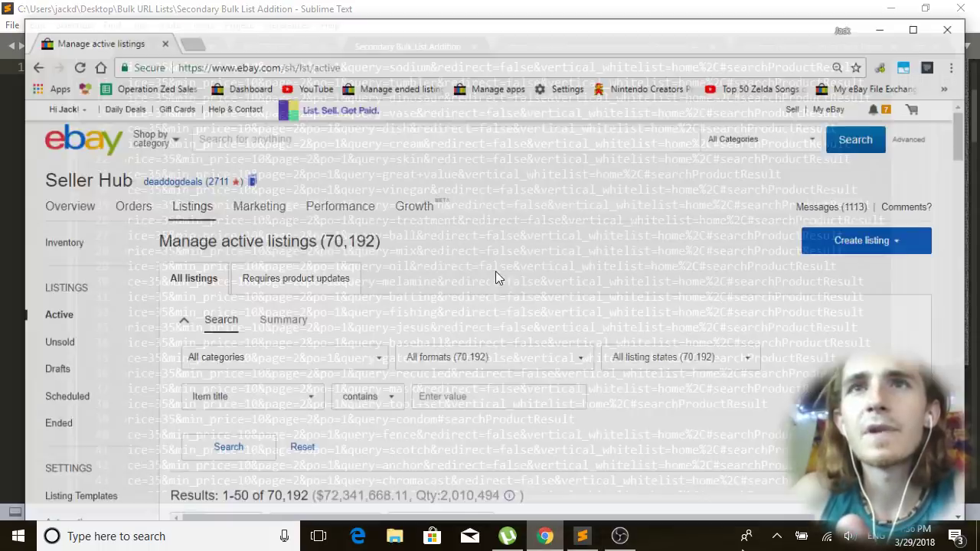
left_click(363, 50)
key("ctrl+v")
key("Return")
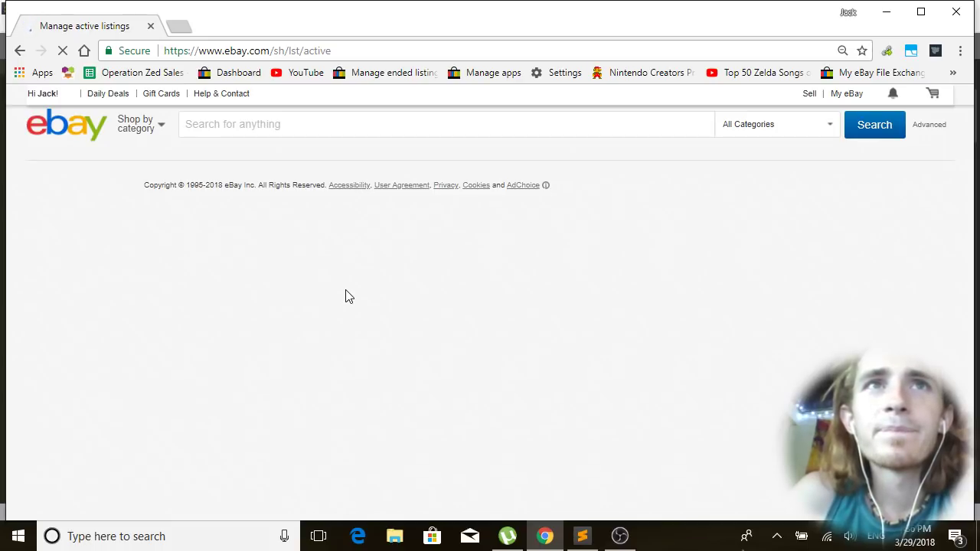
left_click(921, 11)
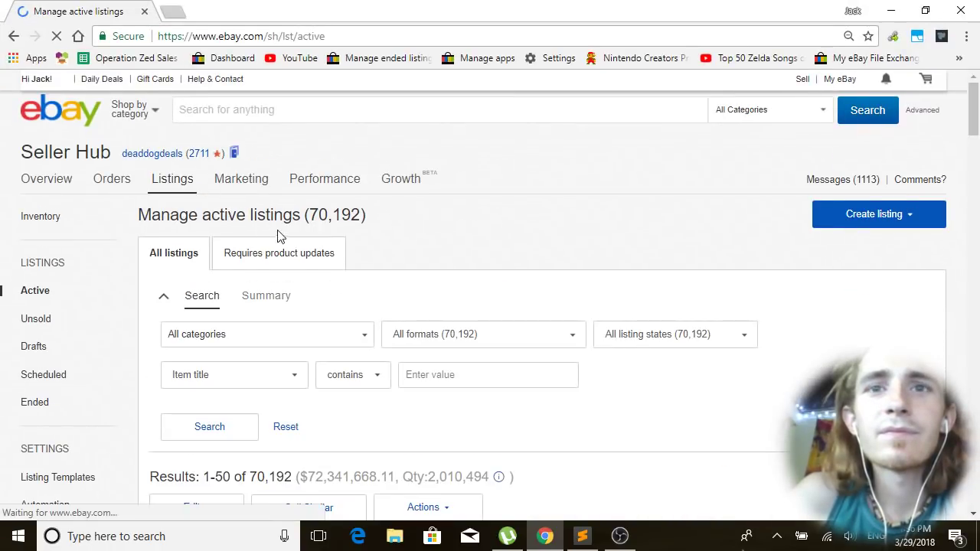
scroll(490, 213, "down", 3)
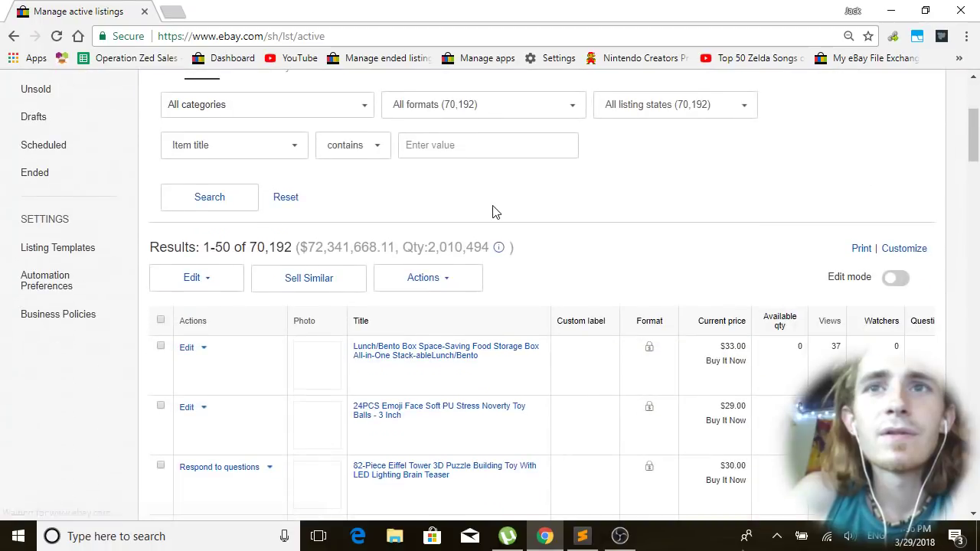
Open the copied Walmart search URL for "western" in place of the eBay listings page.
left_click(389, 36)
key("ctrl+v")
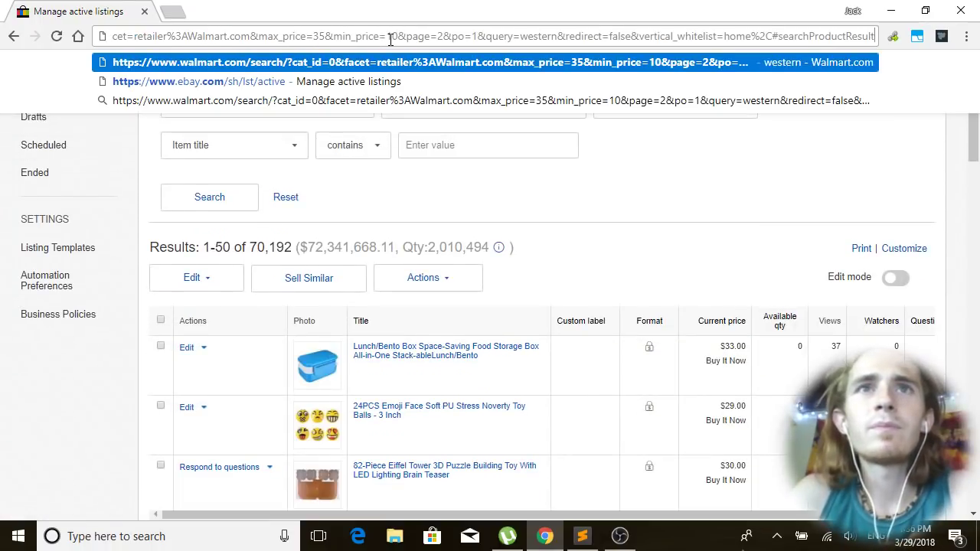
key("Return")
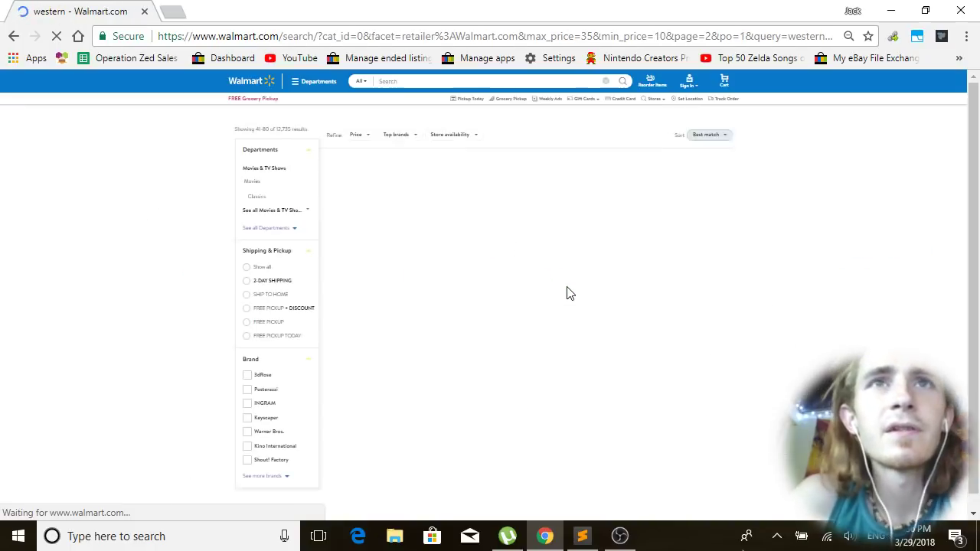
Look over the "western" product results on Walmart and highlight the total number of results.
scroll(314, 179, "down", 1)
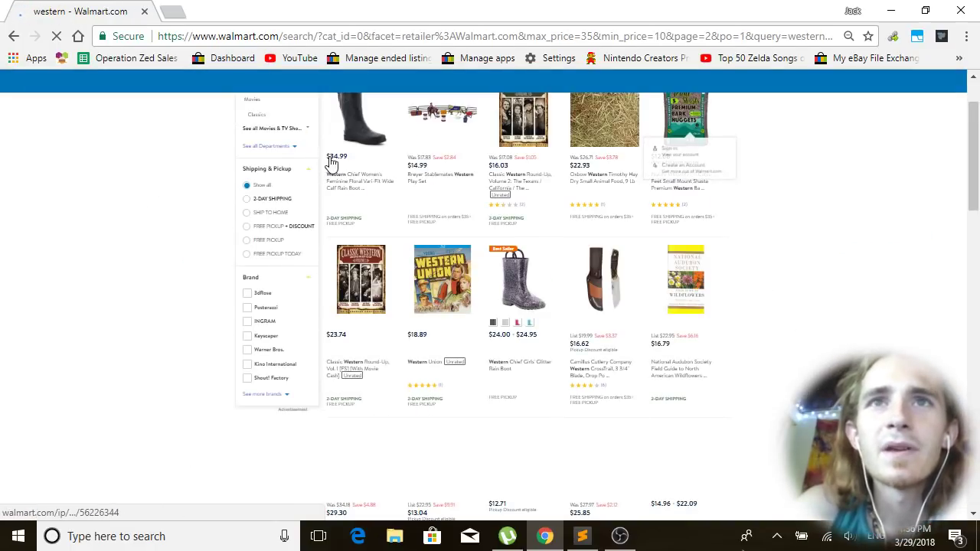
scroll(169, 268, "up", 1)
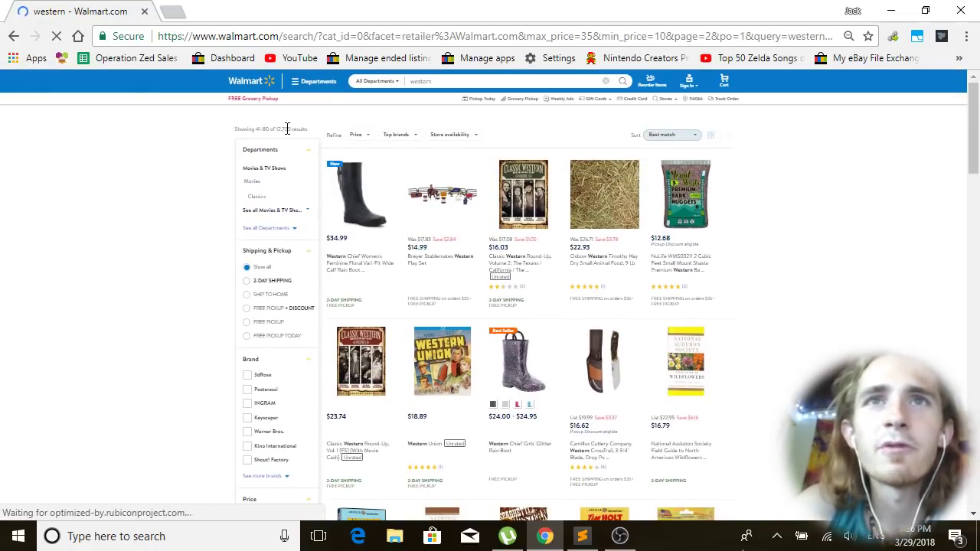
double_click(285, 129)
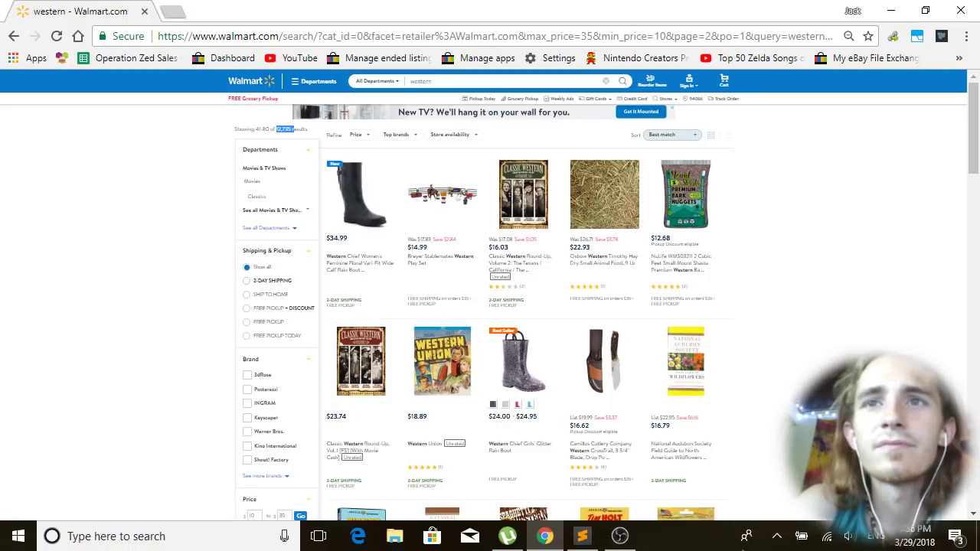
left_click(828, 356)
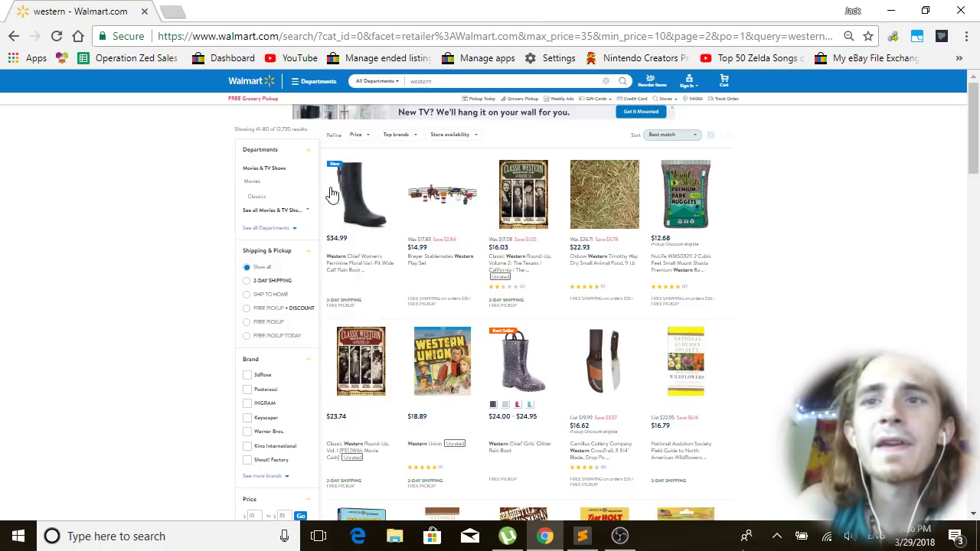
Switch back to Sublime Text, deselect the copied URL, and bring the numbers at the line starts back into view.
left_click(581, 536)
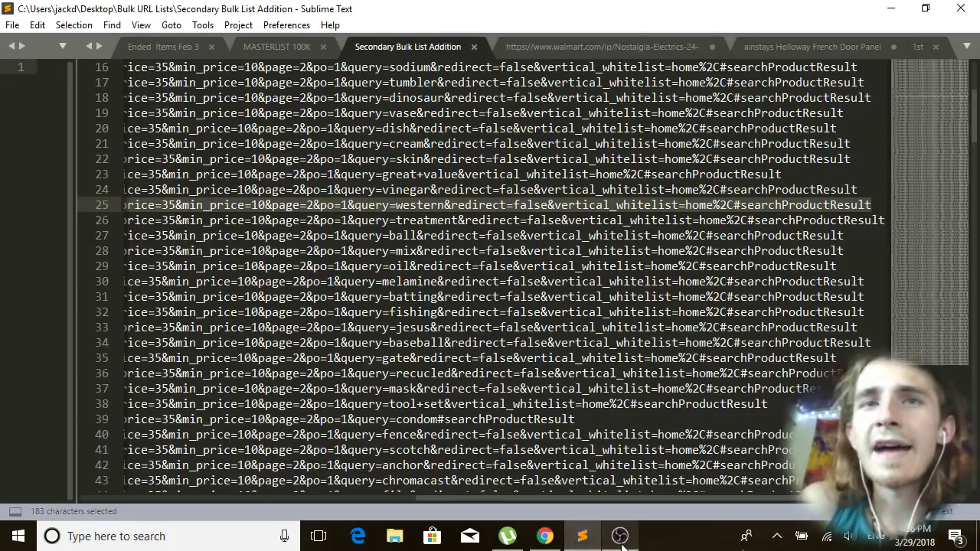
mouse_move(620, 536)
left_click(312, 327)
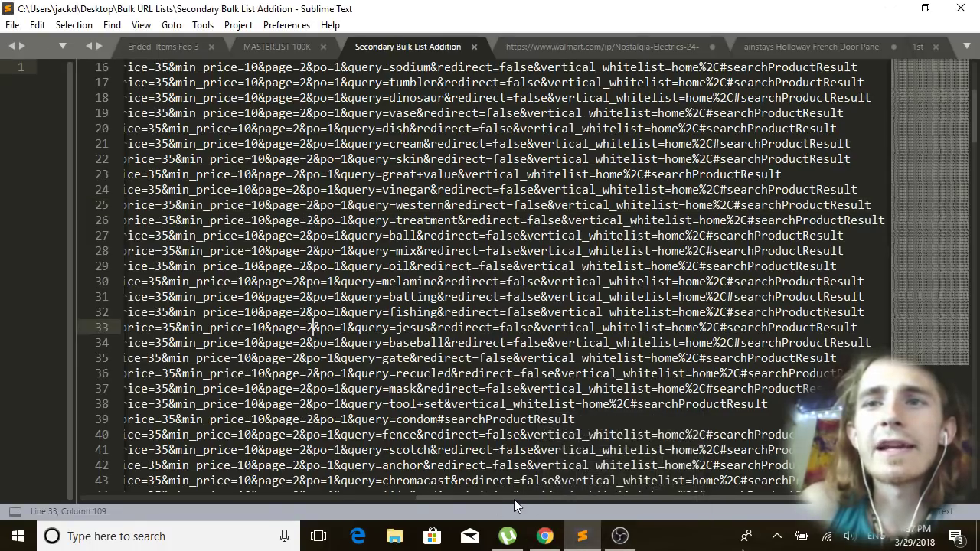
left_click_drag(518, 501, 142, 519)
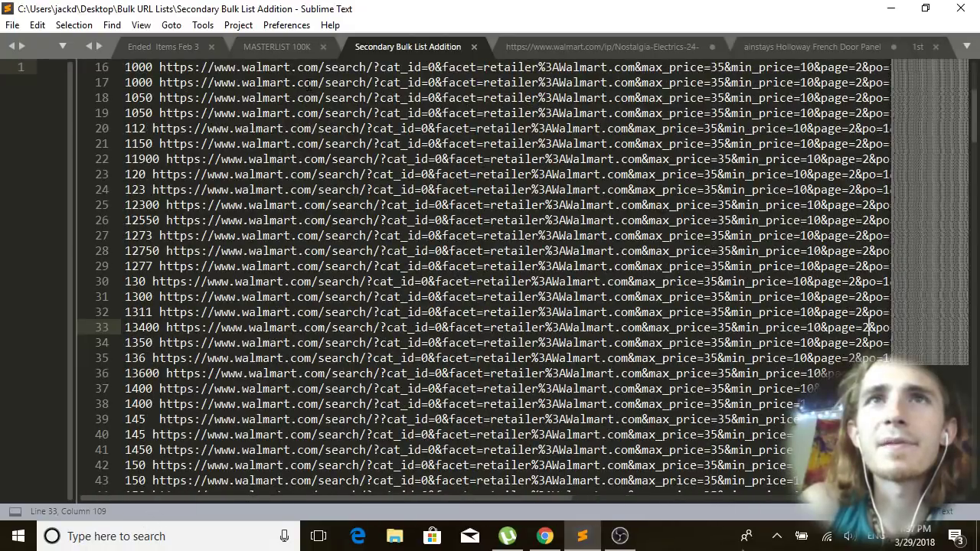
Compare the product URLs in MASTERLIST 100K with the numbered search URLs in Secondary Bulk List Addition, alternating between the two files.
left_click(278, 46)
left_click(339, 205)
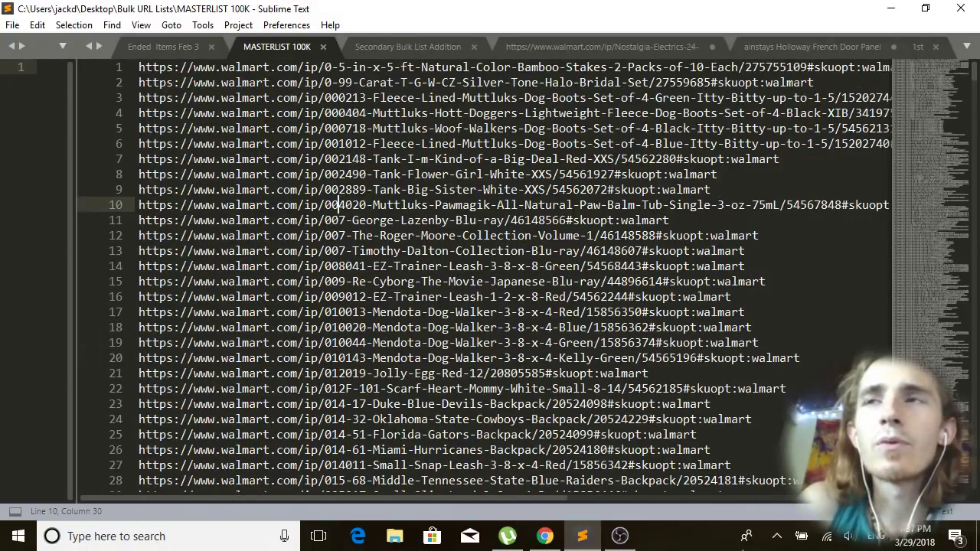
left_click(393, 48)
left_click(310, 175)
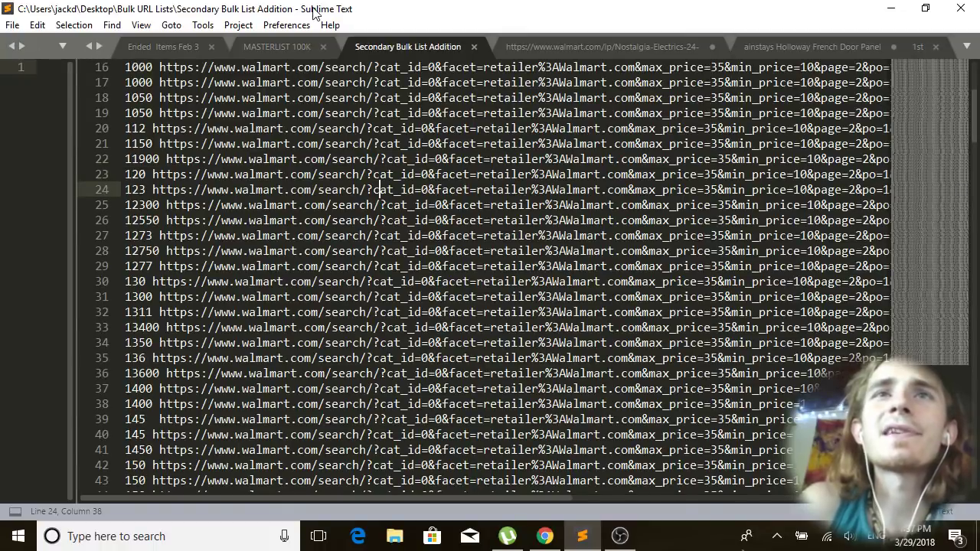
left_click(272, 47)
left_click(298, 144)
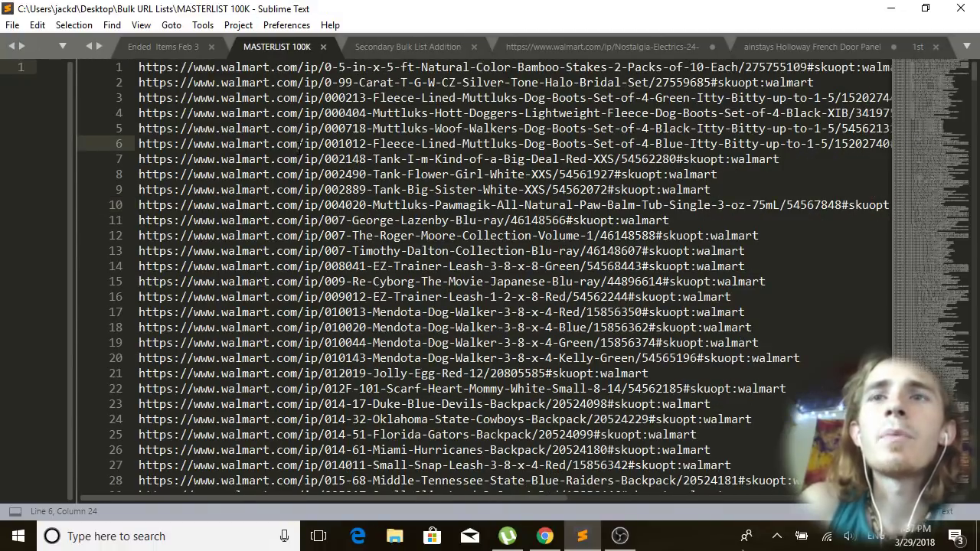
left_click(470, 297)
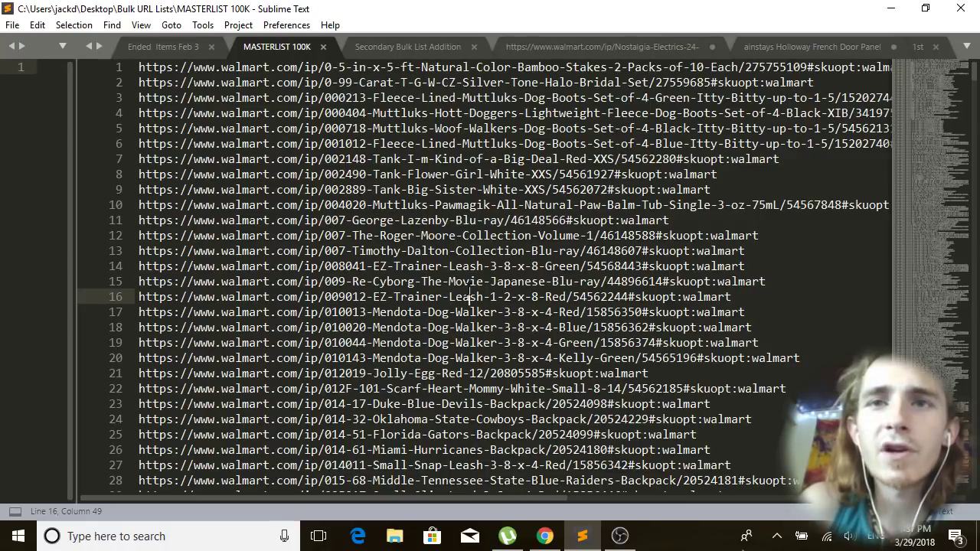
left_click(374, 44)
left_click(227, 159)
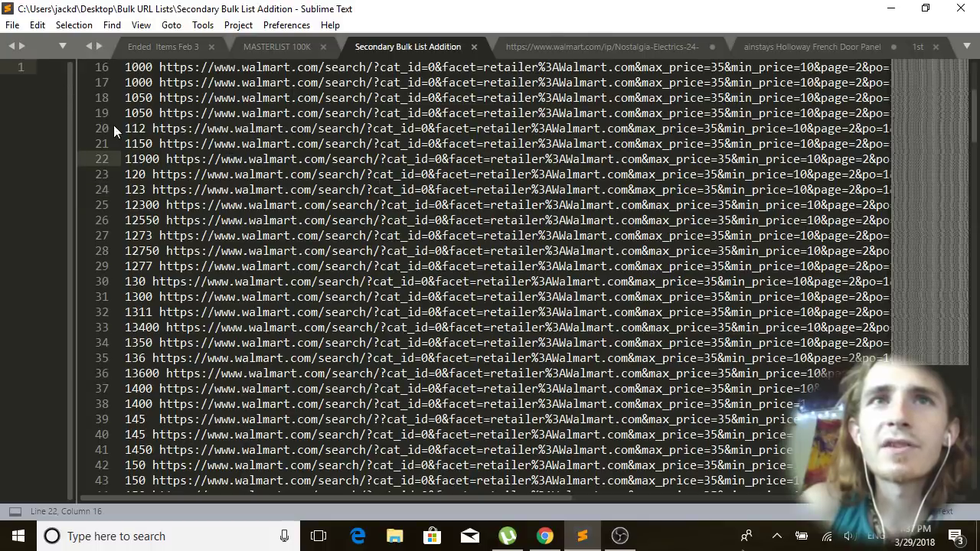
left_click(256, 281)
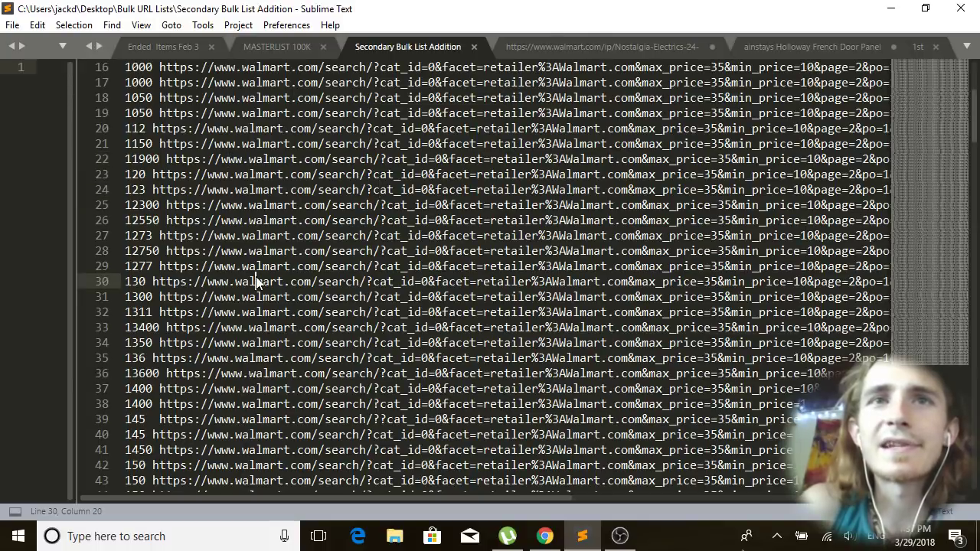
Show MASTERLIST 100K, look through its opening product URLs, and return to the first line.
left_click(277, 47)
left_click(222, 143)
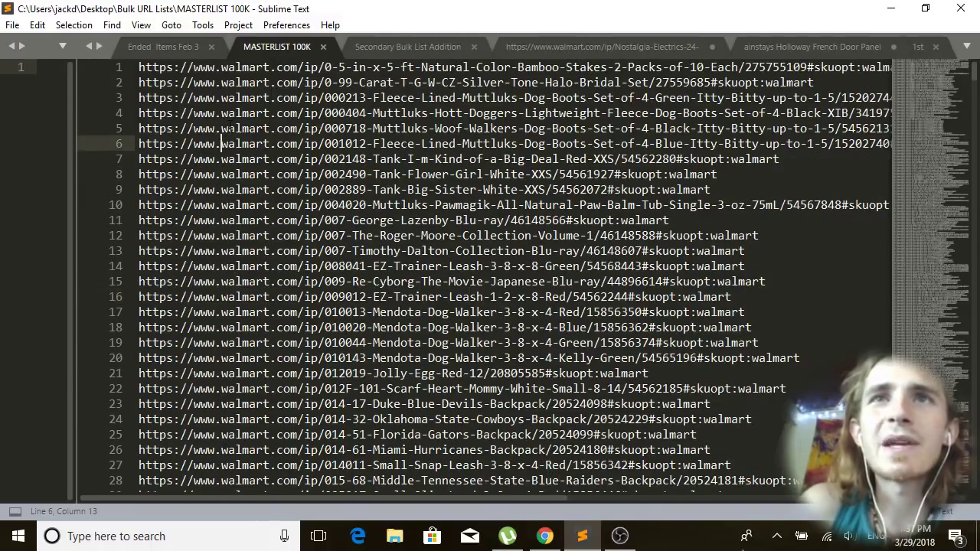
scroll(230, 128, "down", 7)
scroll(230, 128, "down", 15)
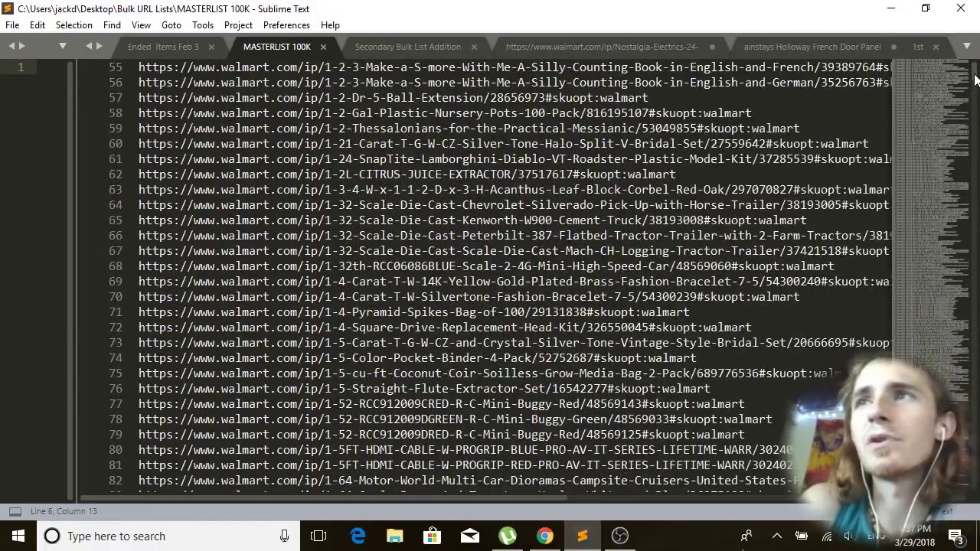
left_click_drag(977, 80, 977, 60)
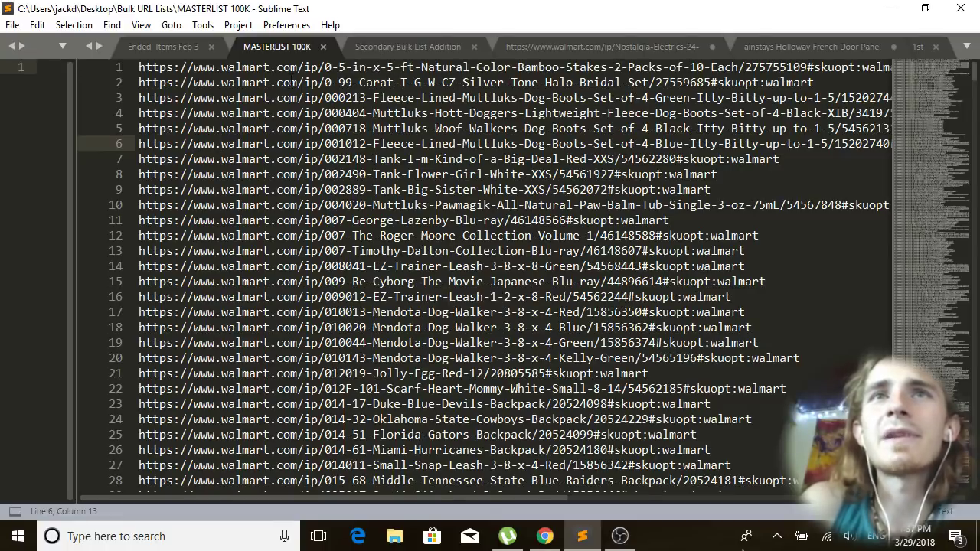
left_click(292, 112)
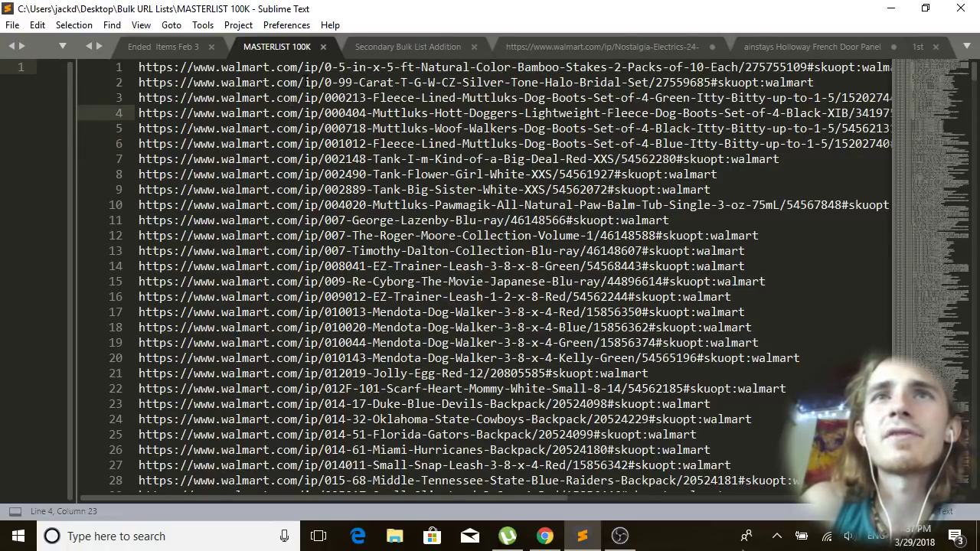
Show Secondary Bulk List Addition and look through its search URLs down to the last line, then partway back.
left_click(411, 48)
left_click(312, 189)
scroll(382, 270, "down", 20)
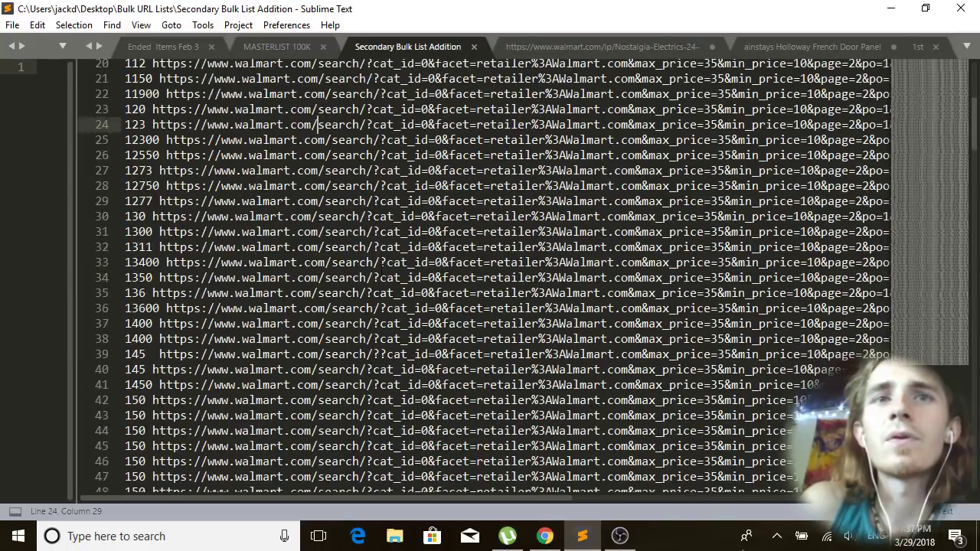
scroll(382, 269, "down", 20)
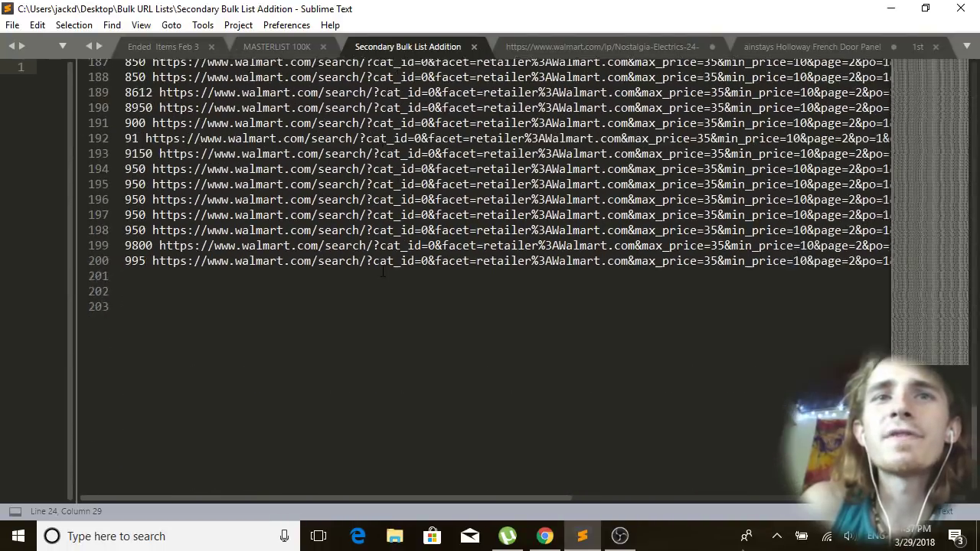
scroll(383, 271, "up", 14)
Revisit the start of MASTERLIST 100K, then examine the search URLs from line 137 of Secondary Bulk List Addition onward.
left_click(277, 47)
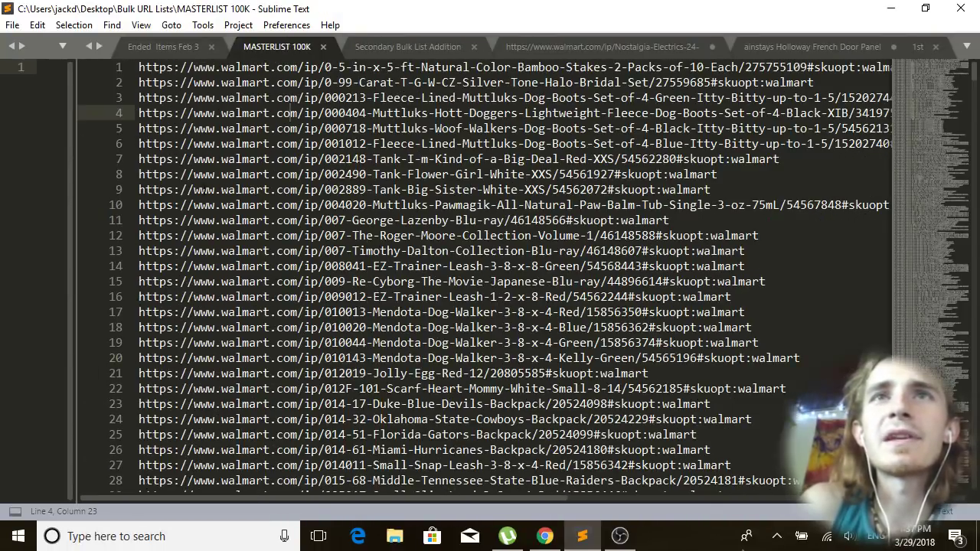
left_click(373, 159)
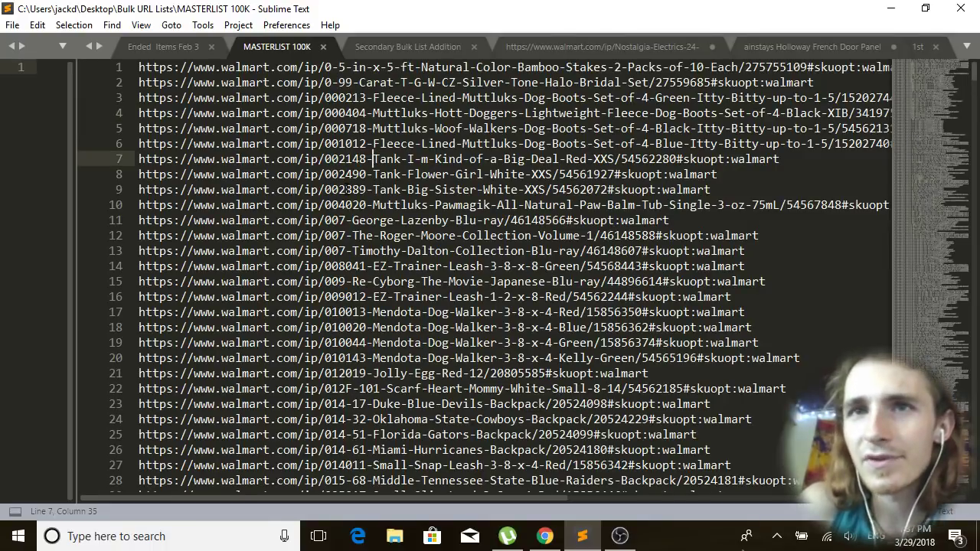
left_click(409, 46)
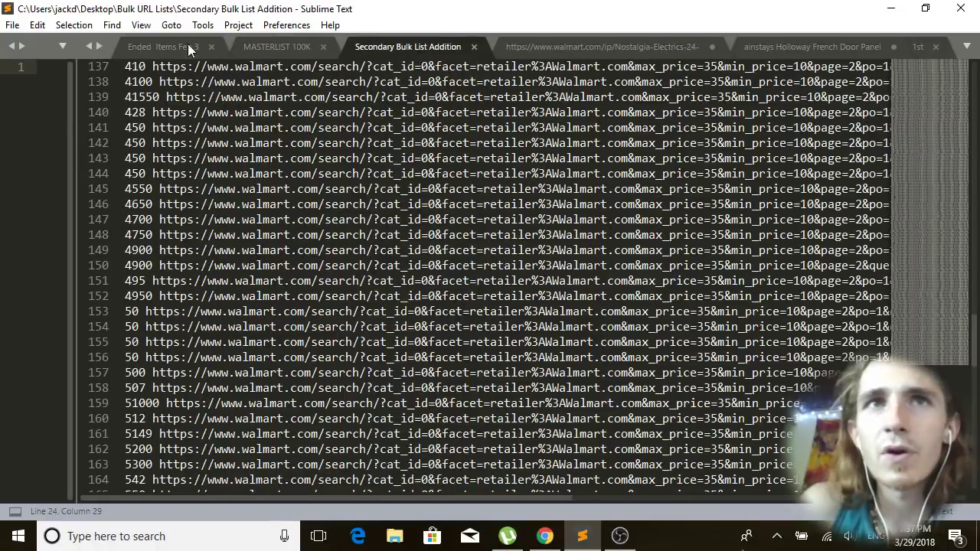
left_click(190, 81)
scroll(490, 276, "down", 3)
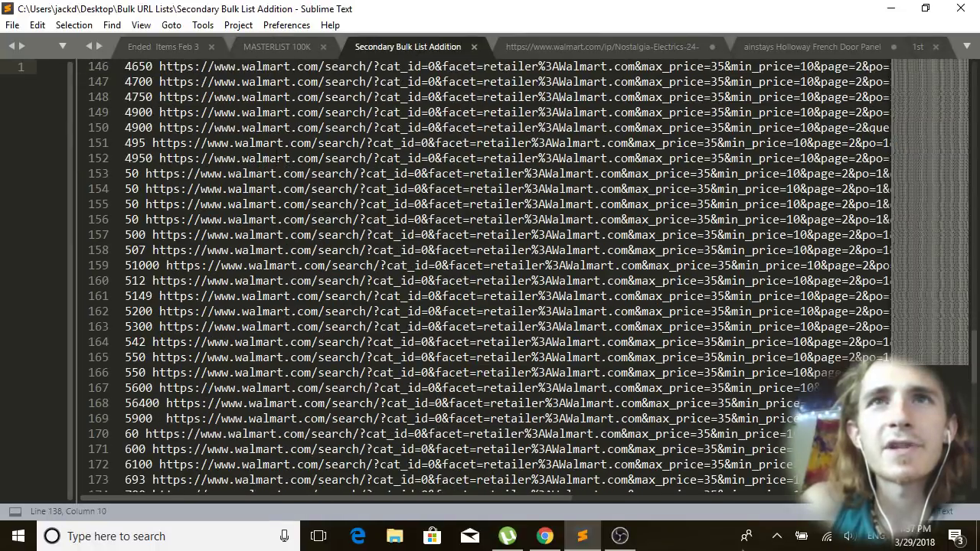
Show MASTERLIST 100K again and look further down its list of Walmart product URLs.
left_click(281, 47)
scroll(291, 236, "down", 2)
left_click(297, 251)
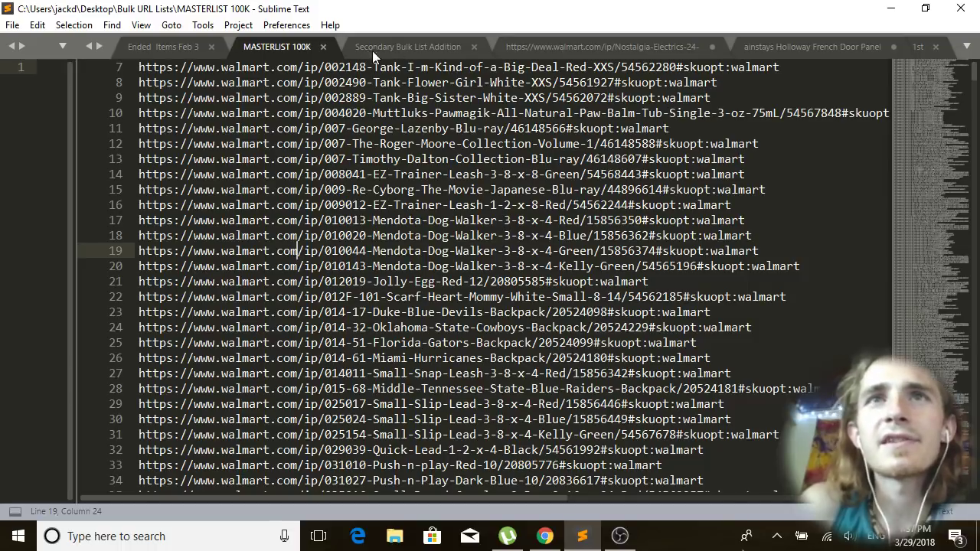
scroll(490, 276, "down", 16)
Return to the beginning of Secondary Bulk List Addition and point out the numbers in front of its first search URLs.
left_click(400, 46)
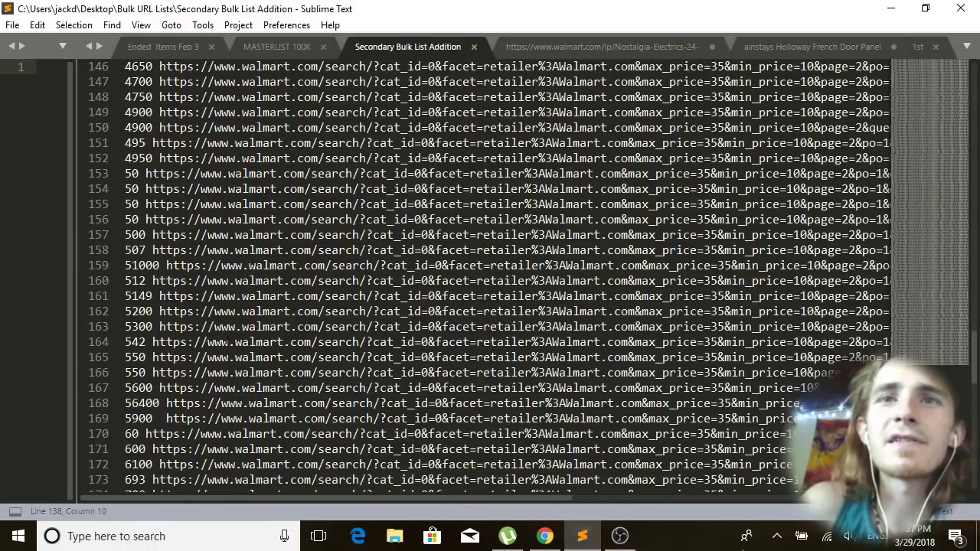
scroll(490, 276, "up", 20)
scroll(490, 275, "up", 20)
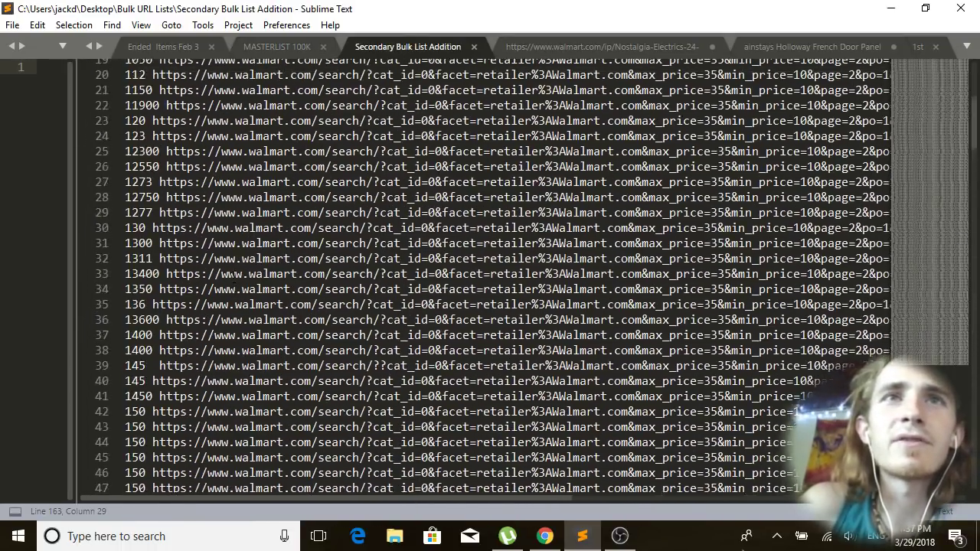
left_click_drag(125, 67, 147, 421)
left_click(206, 312)
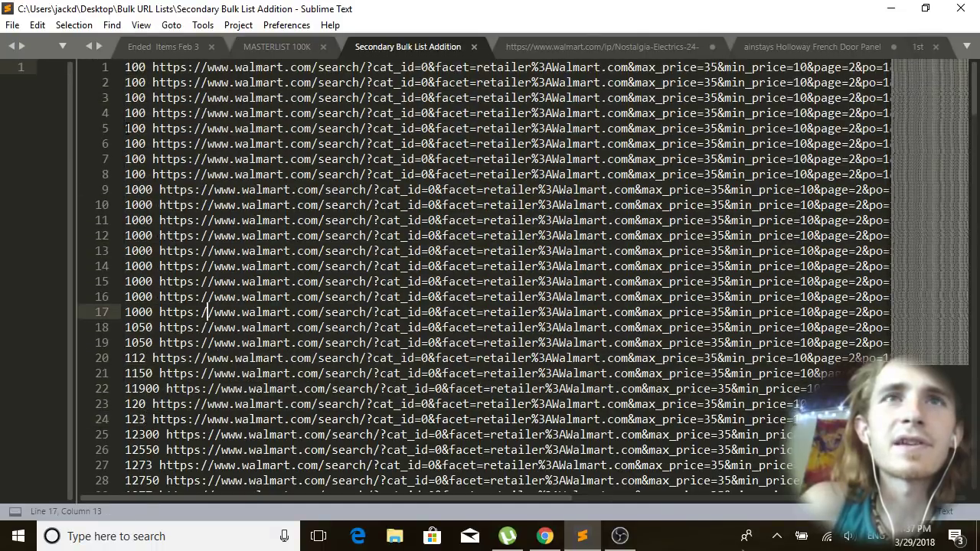
left_click(146, 83)
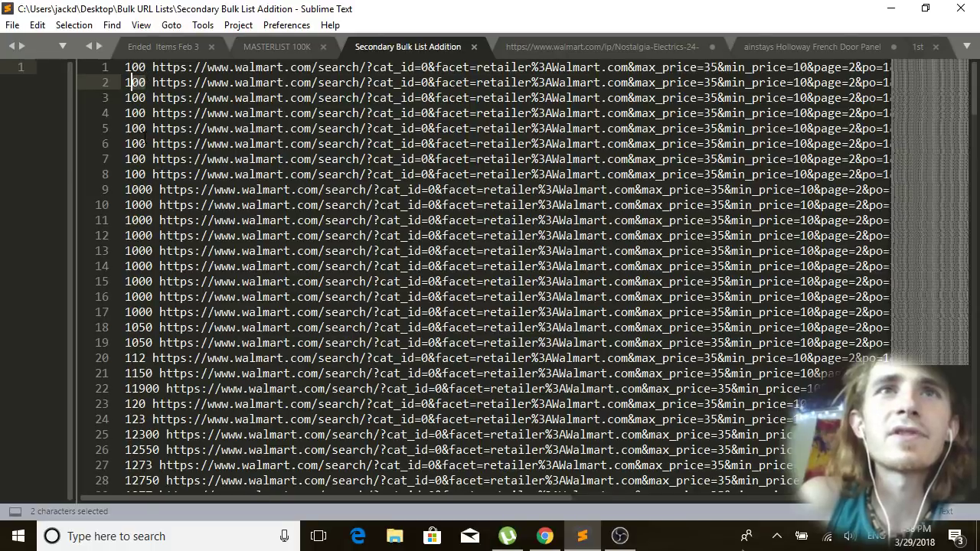
Point out the numbers in front of the search URLs, highlighting the group marked 1000 from line 9 down to line 18.
left_click(130, 129)
left_click(130, 159)
left_click(131, 175)
double_click(140, 191)
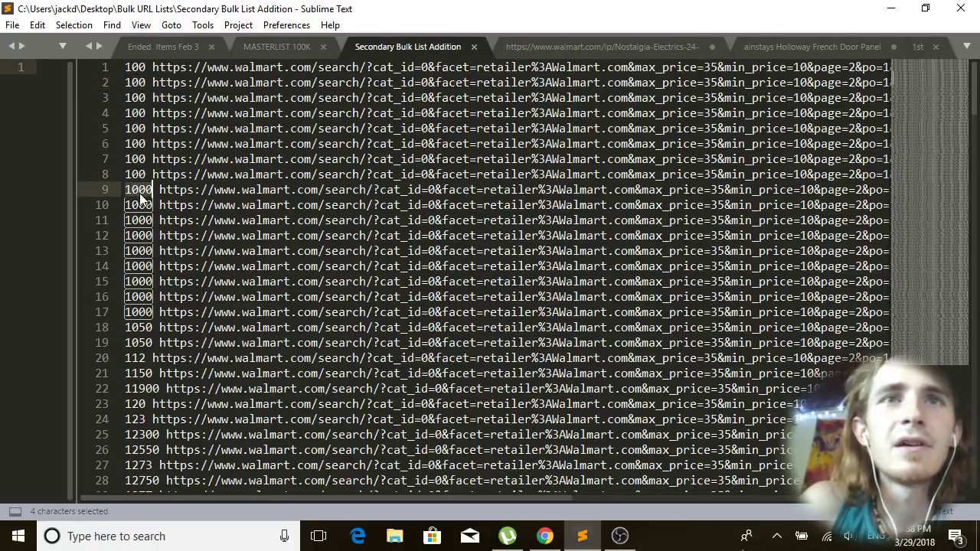
left_click_drag(153, 328, 68, 182)
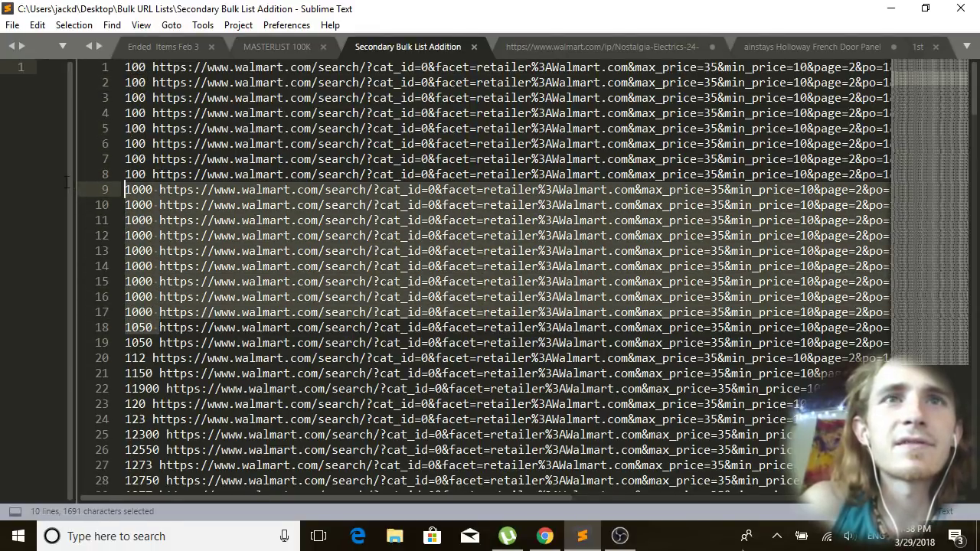
left_click(220, 343)
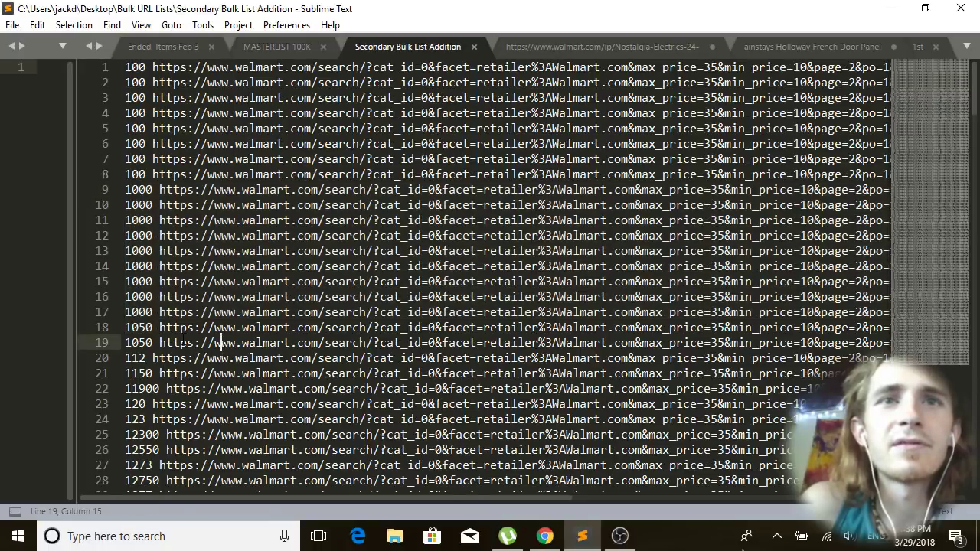
left_click_drag(155, 328, 69, 211)
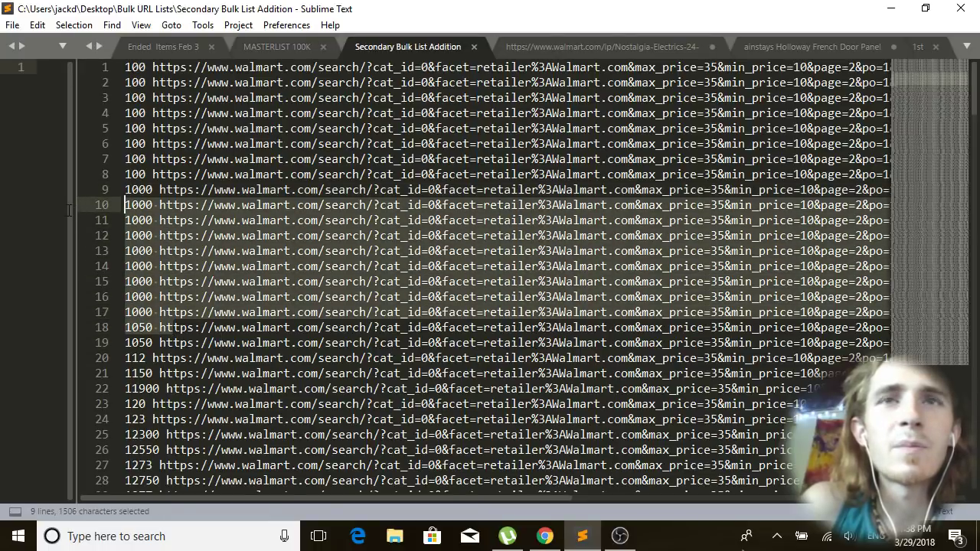
left_click(227, 343)
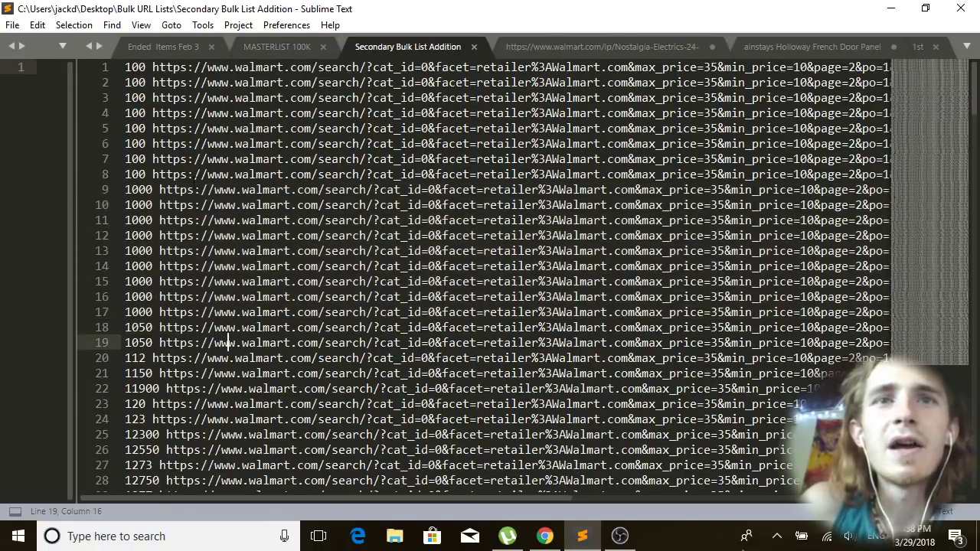
Show MASTERLIST 100K briefly for comparison, and return to the search URLs in Secondary Bulk List Addition.
left_click(279, 47)
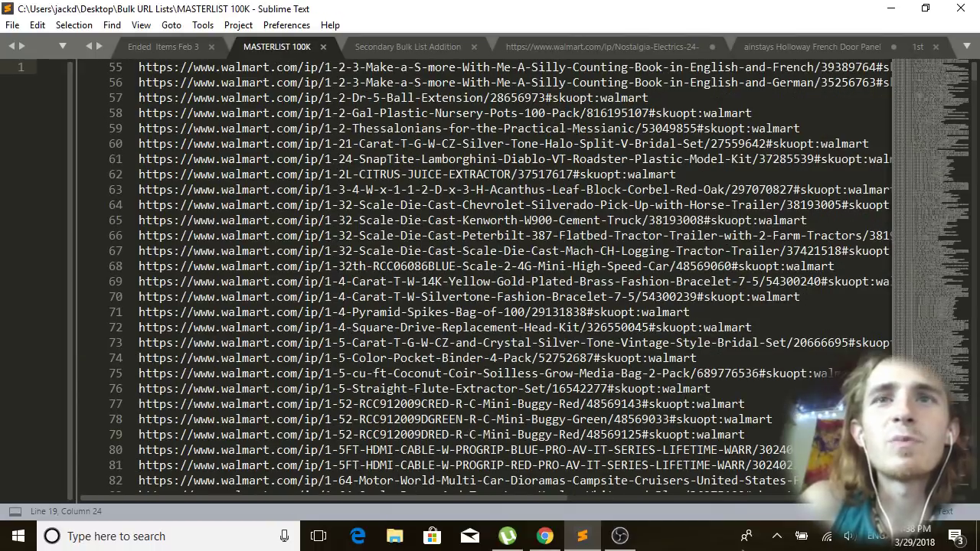
left_click(406, 47)
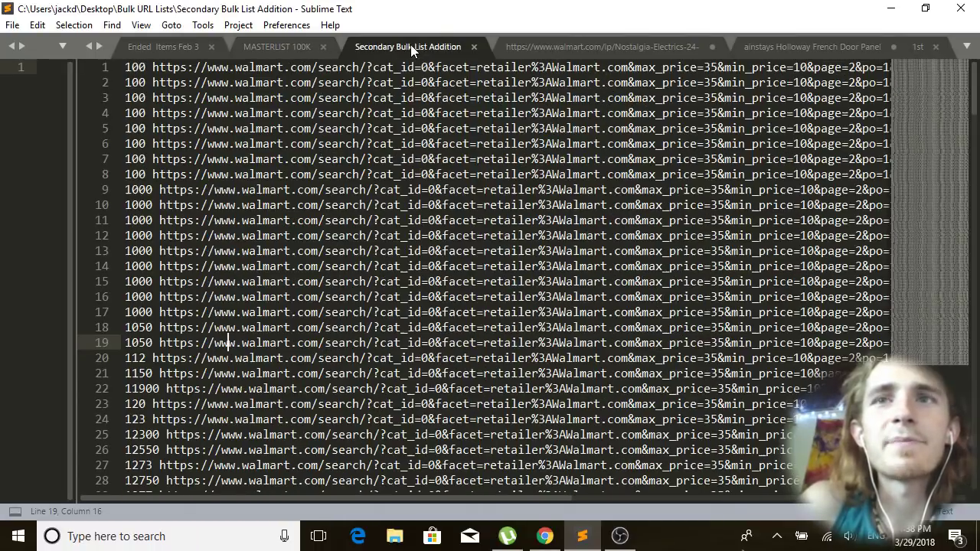
left_click(586, 252)
left_click(290, 327)
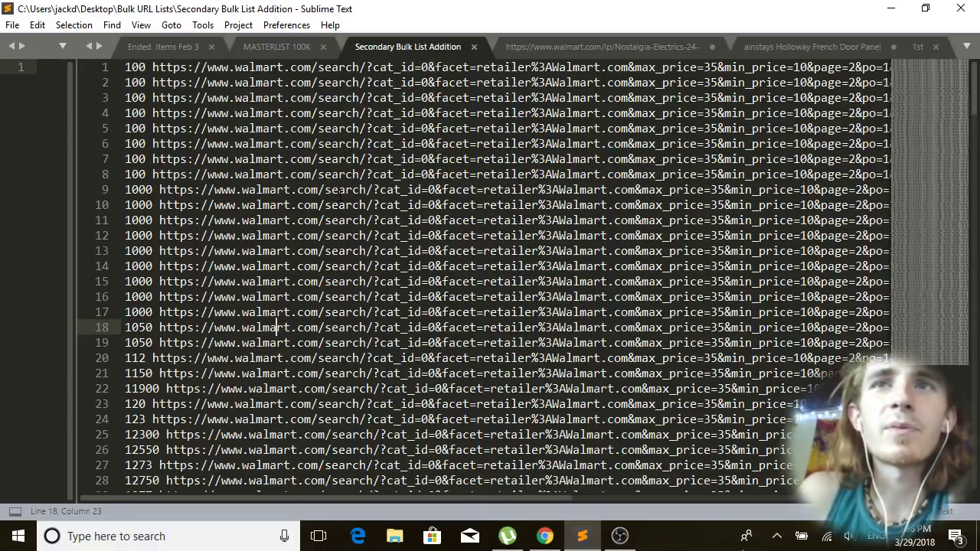
Copy the complete ALEKO search URL on line 9 without its leading number.
left_click(159, 189)
left_click_drag(159, 190, 899, 190)
key("ctrl+c")
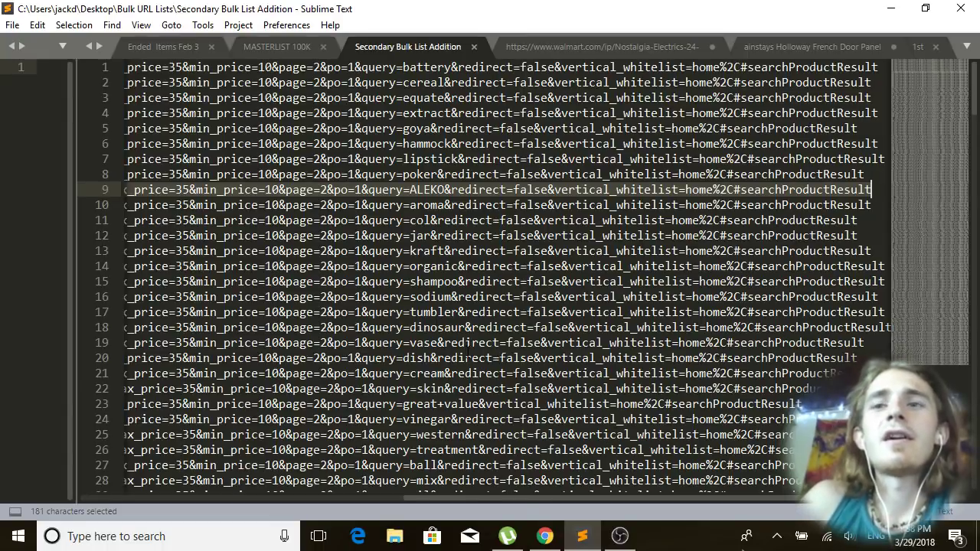
Check the Walmart western search page in Chrome, return to Sublime Text and highlight the search URLs on lines 9 to 13.
left_click(545, 536)
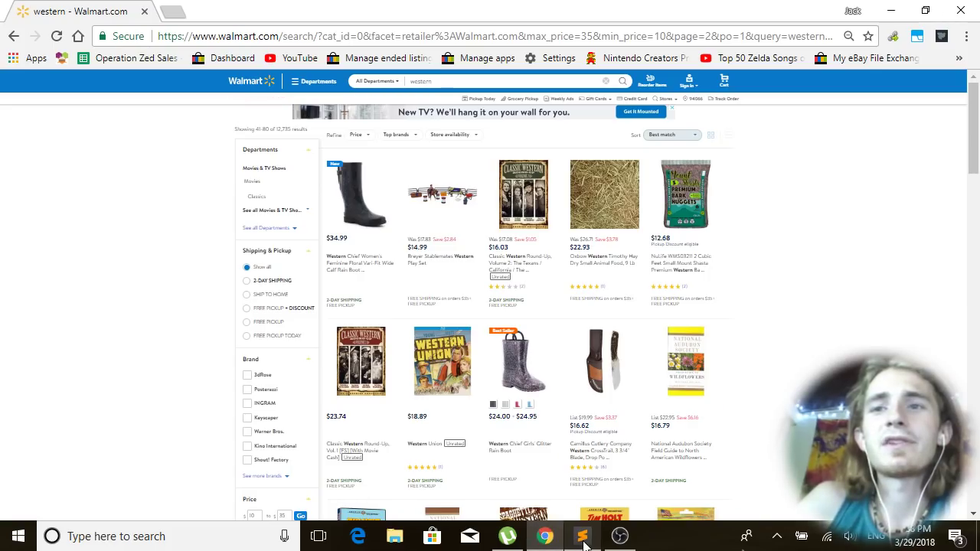
left_click(582, 536)
left_click(519, 220)
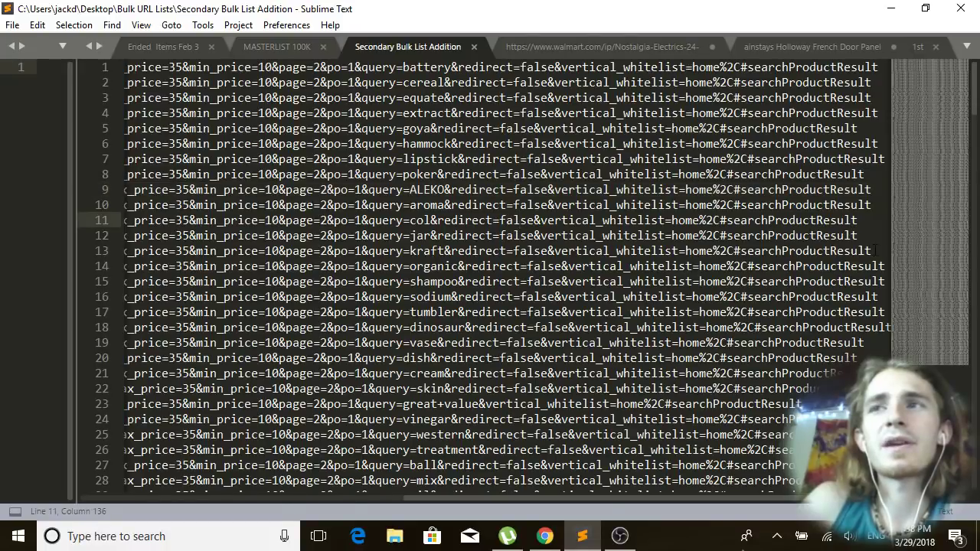
left_click_drag(874, 251, 225, 189)
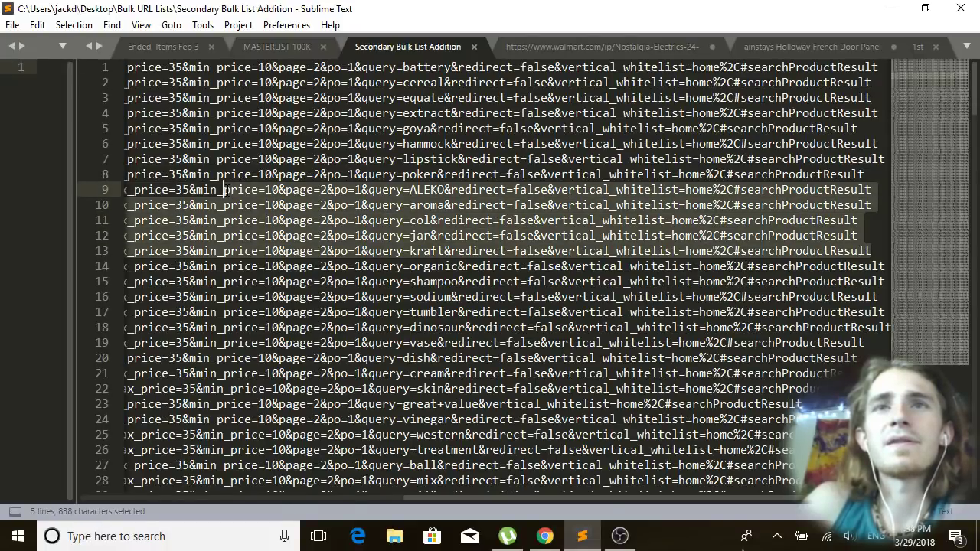
left_click(323, 222)
left_click(278, 176)
Shuffle all lines of Secondary Bulk List Addition and bring the start of the lines back into view.
key("ctrl+a")
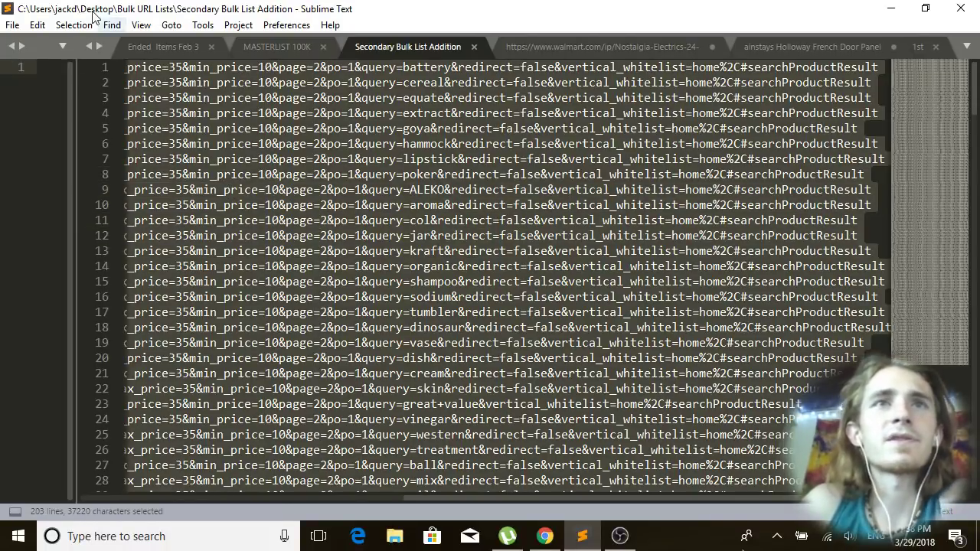
left_click(67, 25)
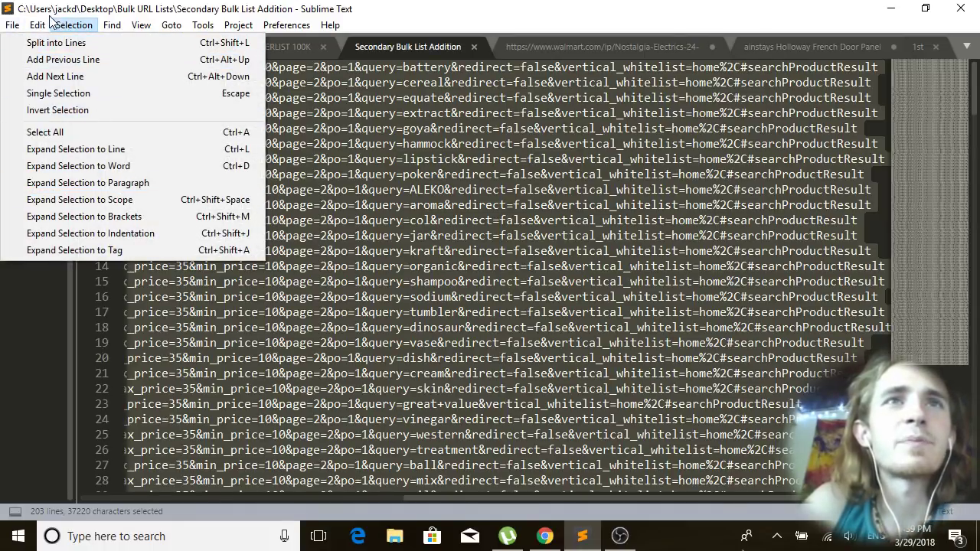
mouse_move(37, 26)
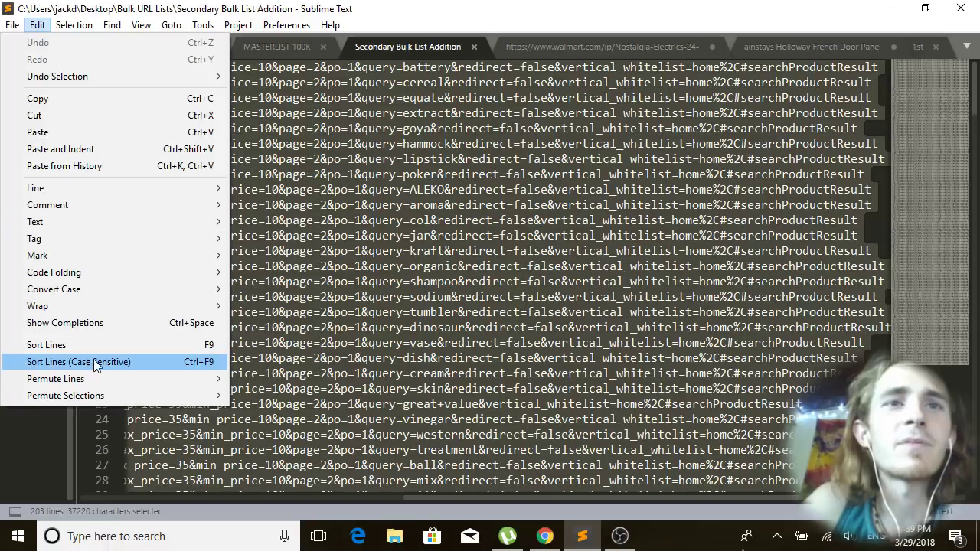
mouse_move(205, 379)
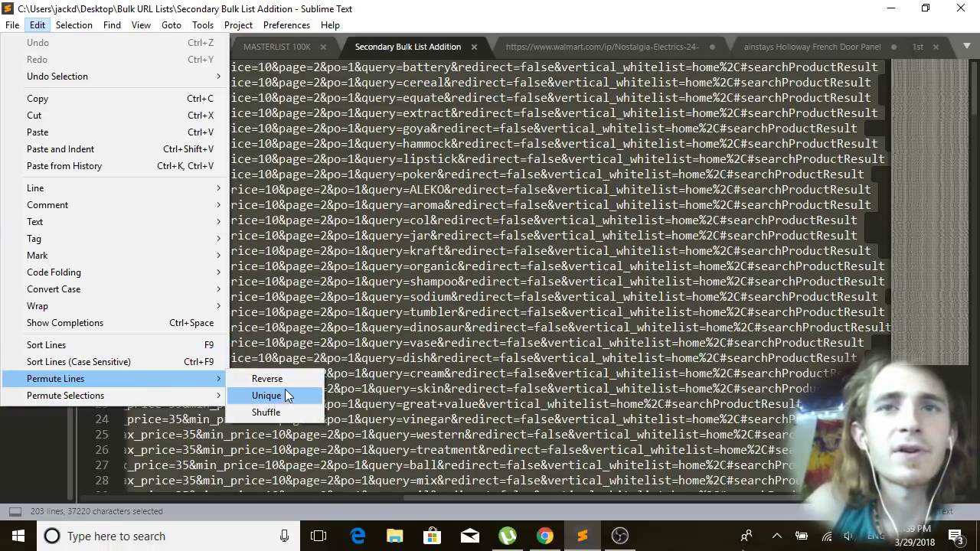
left_click(295, 412)
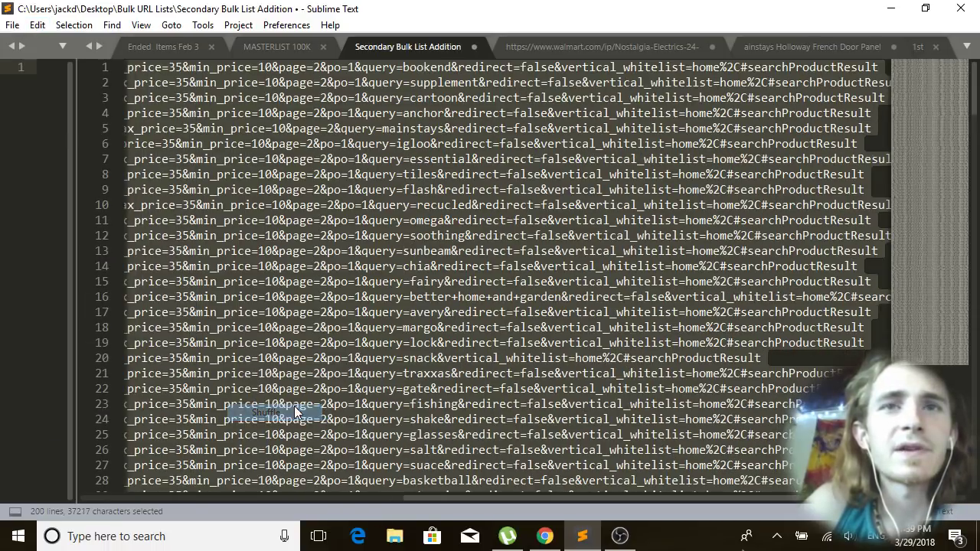
left_click(309, 312)
left_click_drag(563, 502, 130, 484)
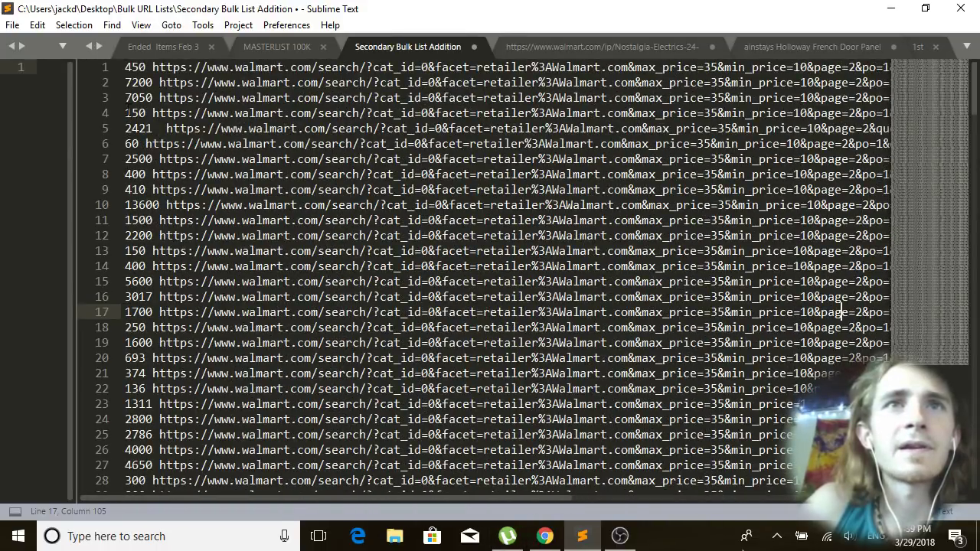
Copy the shuffled search URLs on lines 4 to 10 and switch to Chrome.
left_click_drag(126, 112, 125, 220)
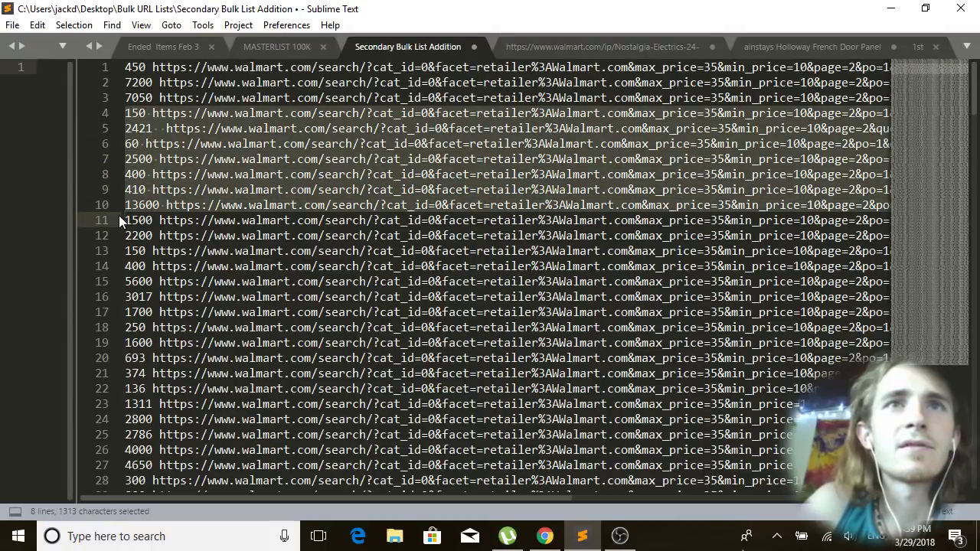
key("ctrl+c")
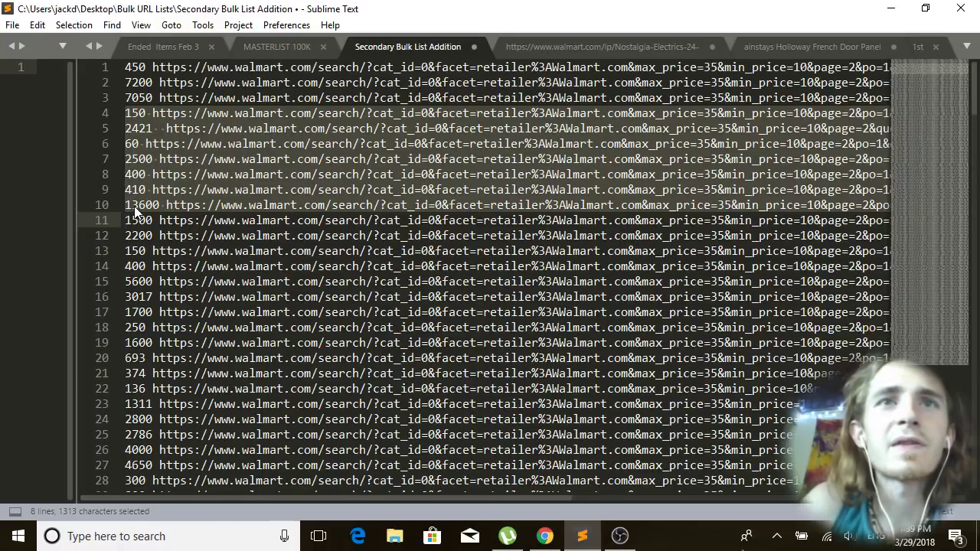
left_click(891, 8)
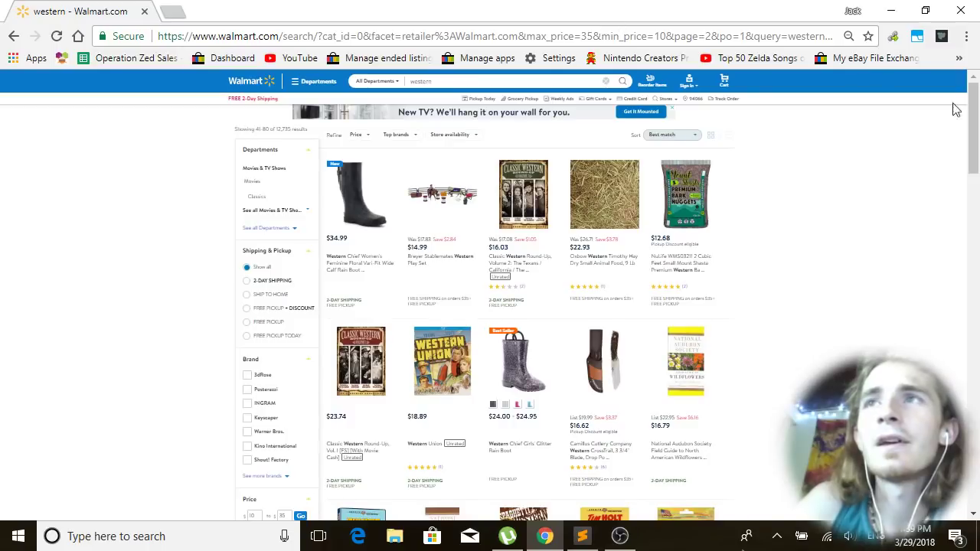
Start an import in the Session Buddy extension and paste the copied search URLs into it.
left_click(917, 36)
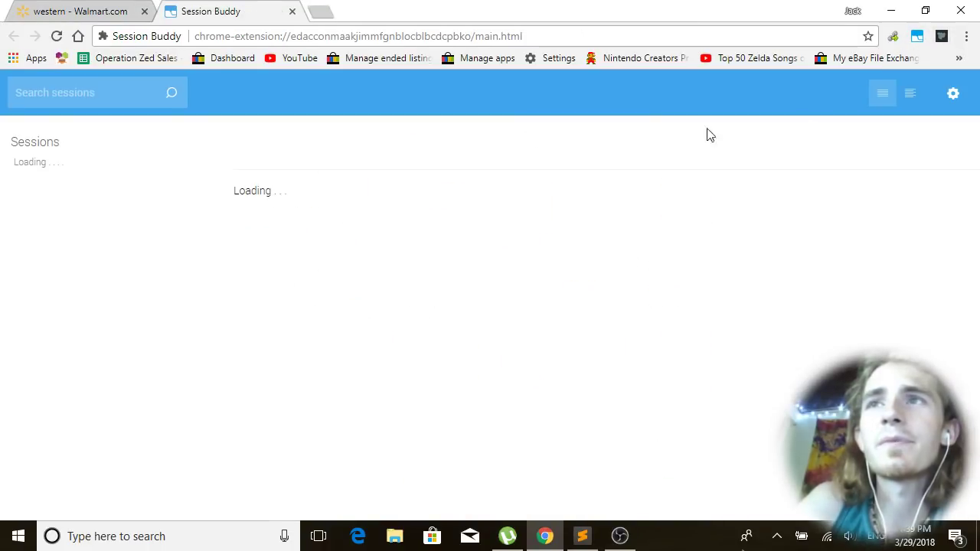
left_click(953, 93)
left_click(881, 143)
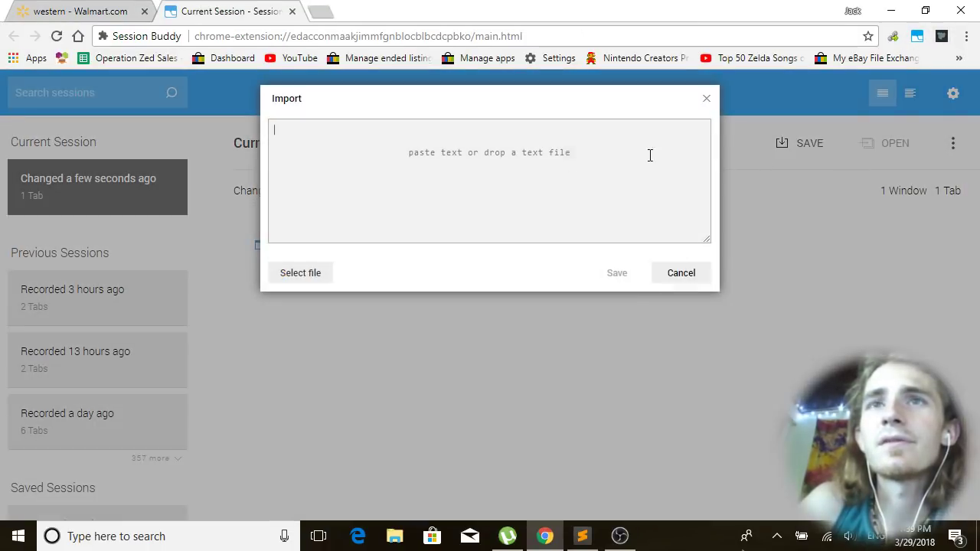
right_click(422, 181)
left_click(491, 268)
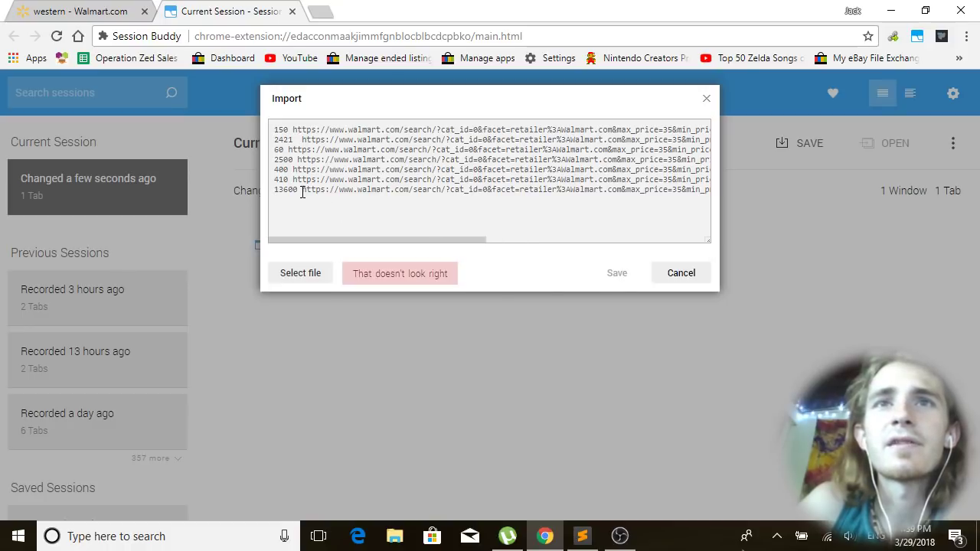
Delete the leading numbers and spaces from all seven pasted lines so each starts with its Walmart URL.
left_click_drag(302, 192, 228, 192)
key("BackSpace")
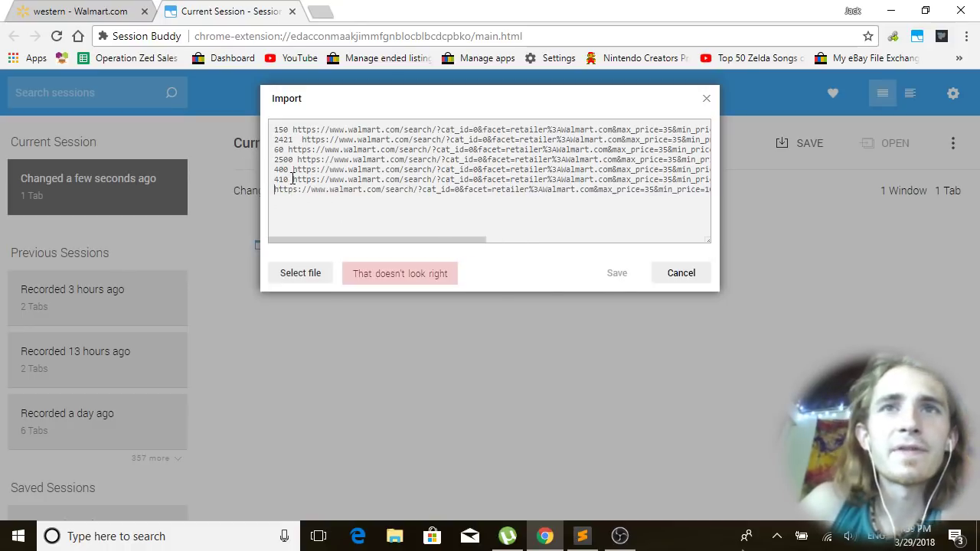
left_click_drag(293, 180, 239, 190)
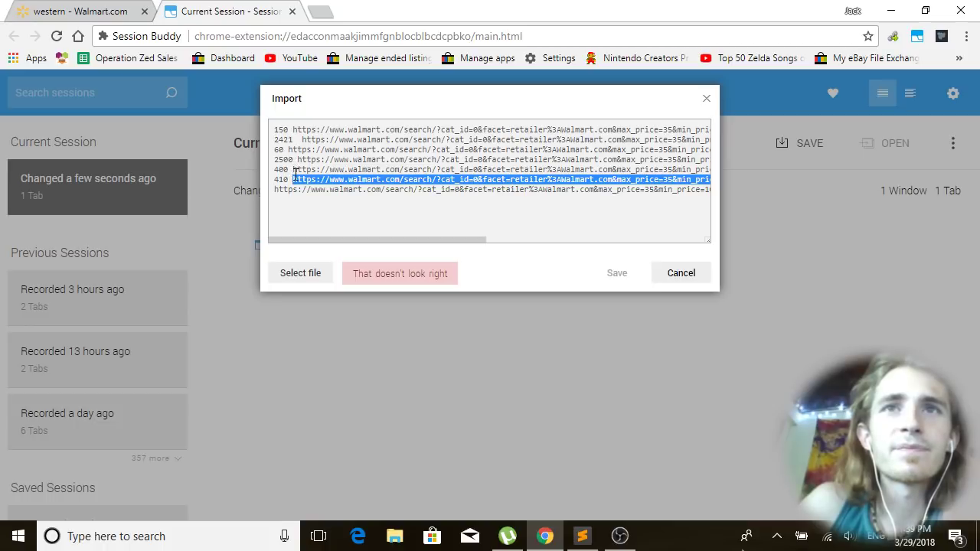
left_click_drag(295, 175, 269, 131)
key("BackSpace")
left_click(263, 181)
left_click(294, 174)
key("BackSpace")
key("BackSpace")
key("BackSpace")
key("BackSpace")
key("BackSpace")
left_click(483, 193)
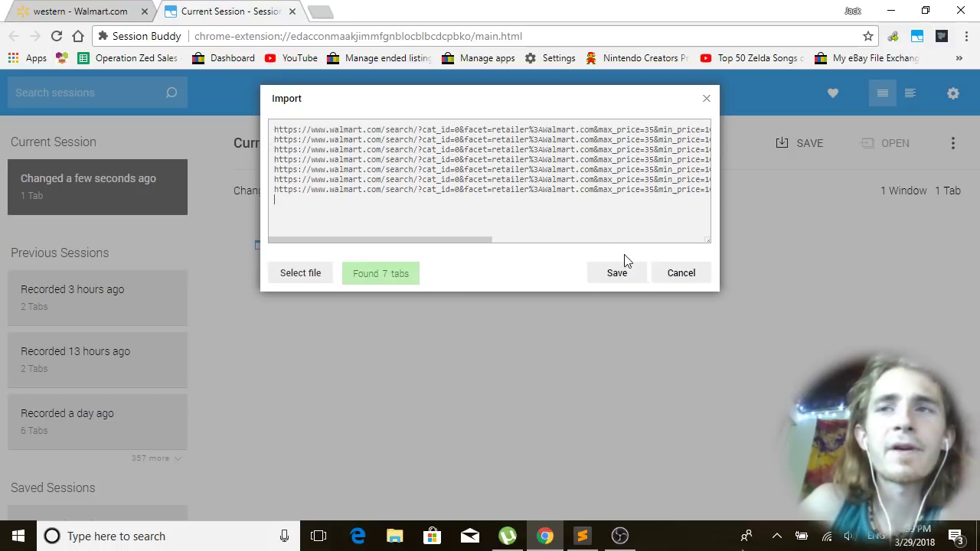
Save the import as a session, open its whole window of Walmart search tabs and maximize that window.
left_click(616, 274)
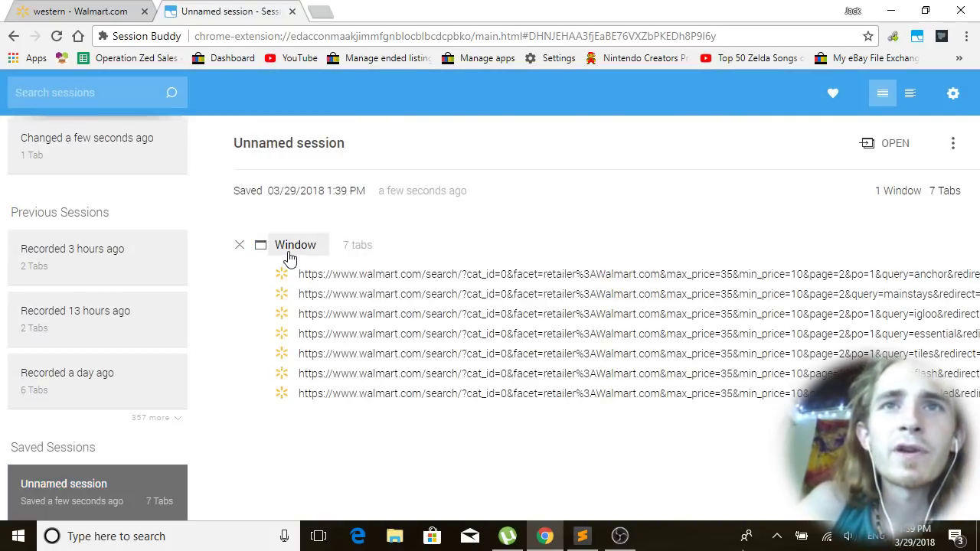
left_click(289, 254)
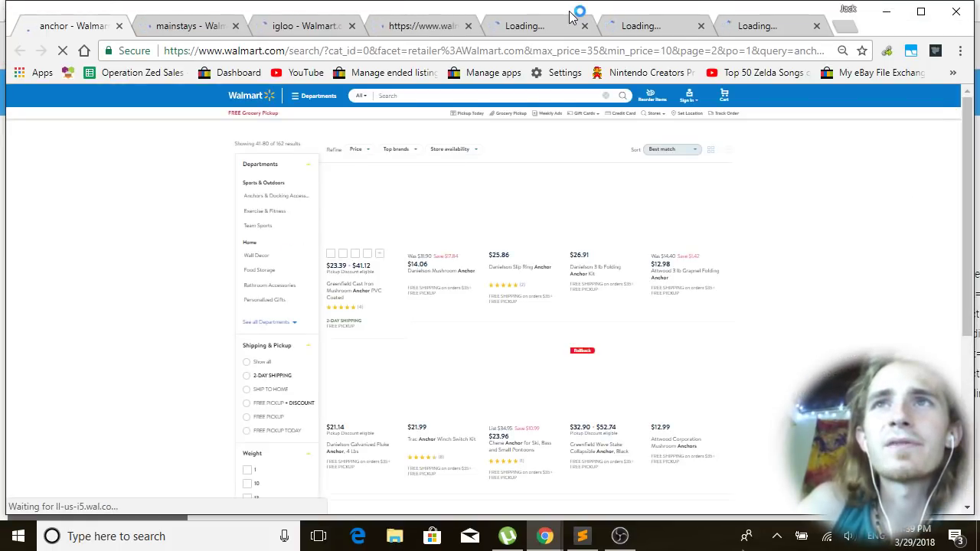
left_click_drag(569, 11, 527, 1)
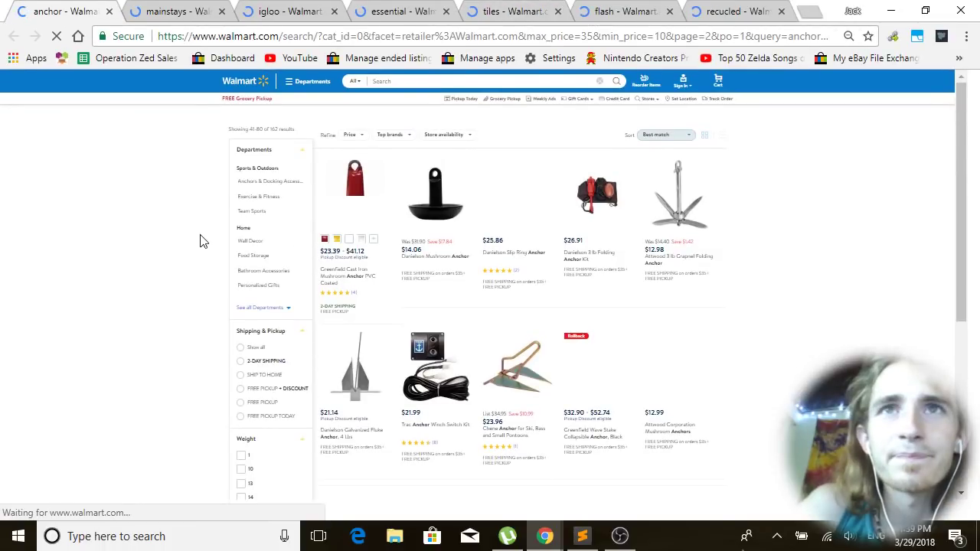
Look through the anchor, mainstays and igloo search results, and return to the anchor page.
scroll(169, 265, "down", 1)
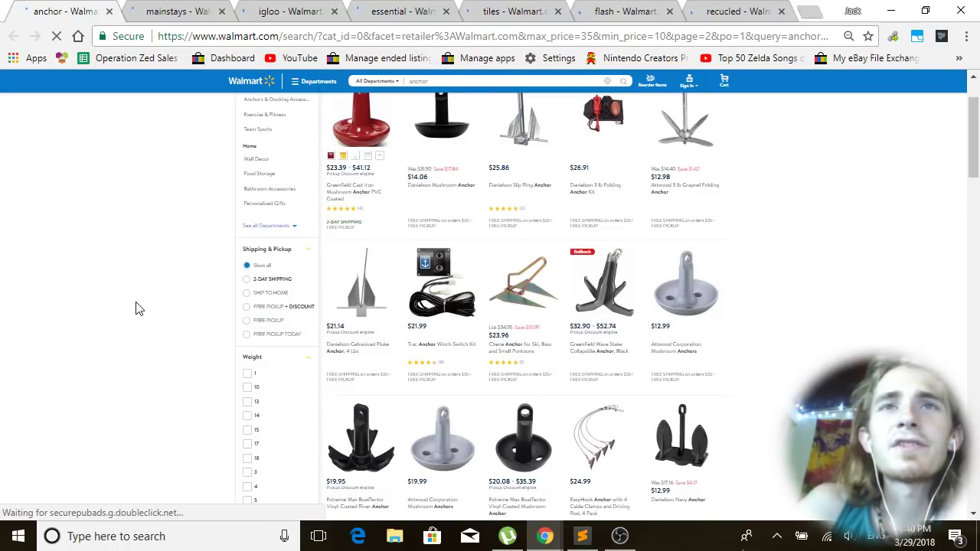
scroll(135, 253, "up", 1)
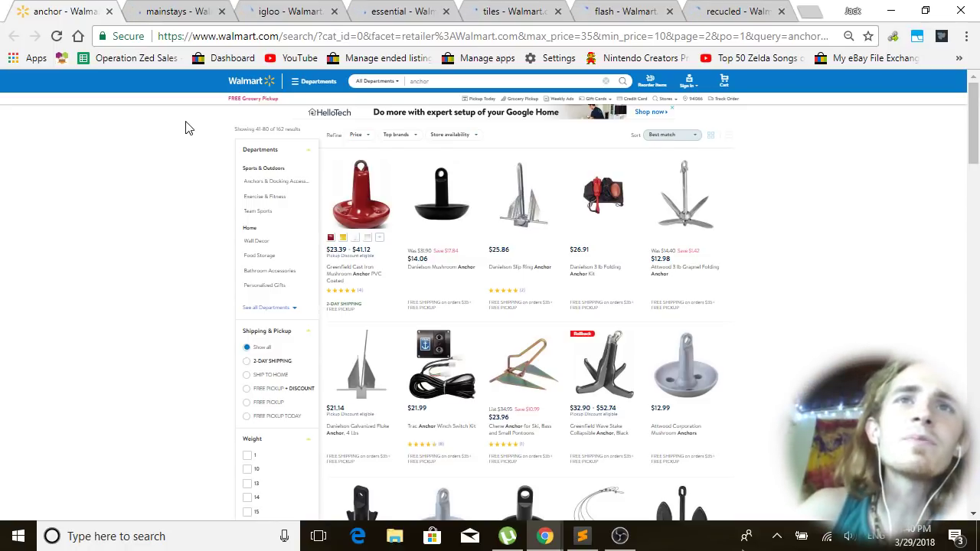
left_click(173, 10)
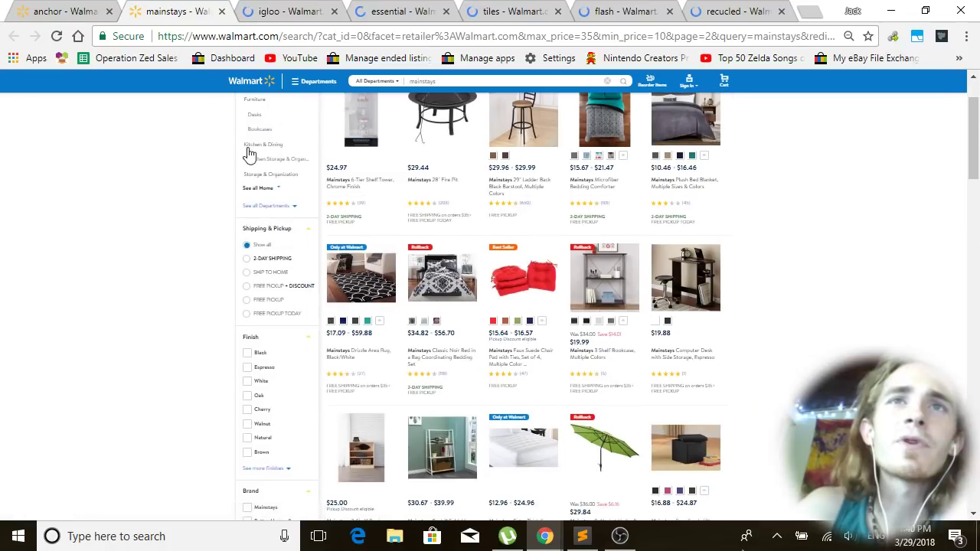
scroll(249, 153, "up", 2)
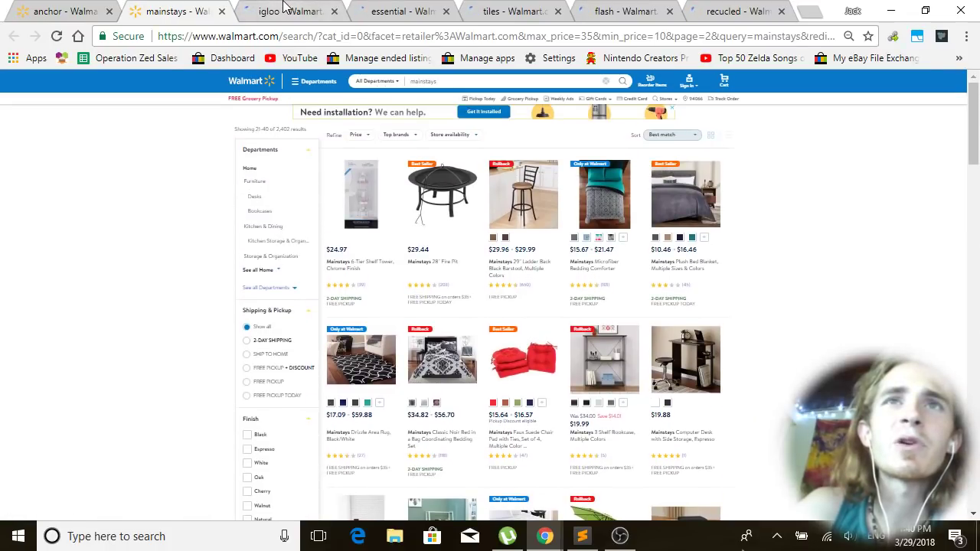
left_click(287, 11)
left_click(68, 11)
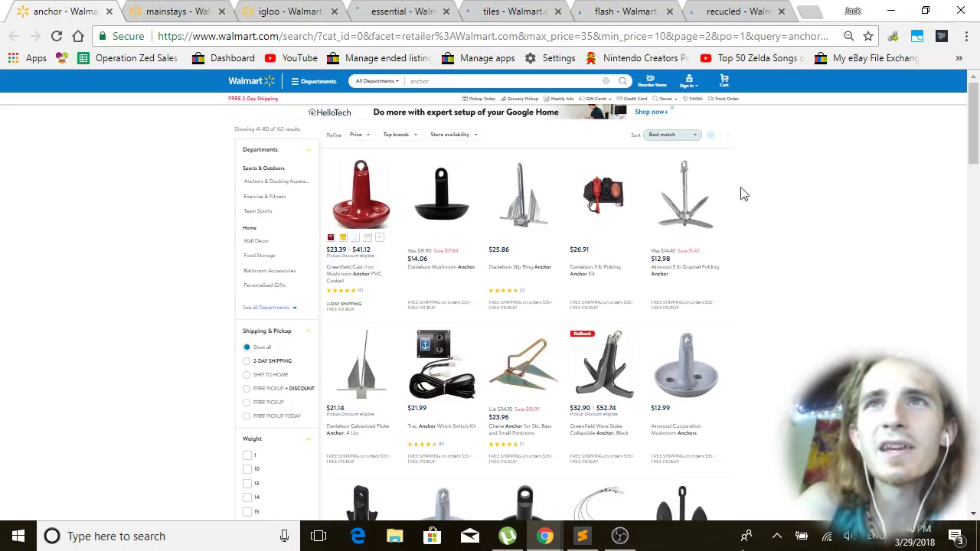
Examine the full search URL of the anchor results page.
left_click(512, 36)
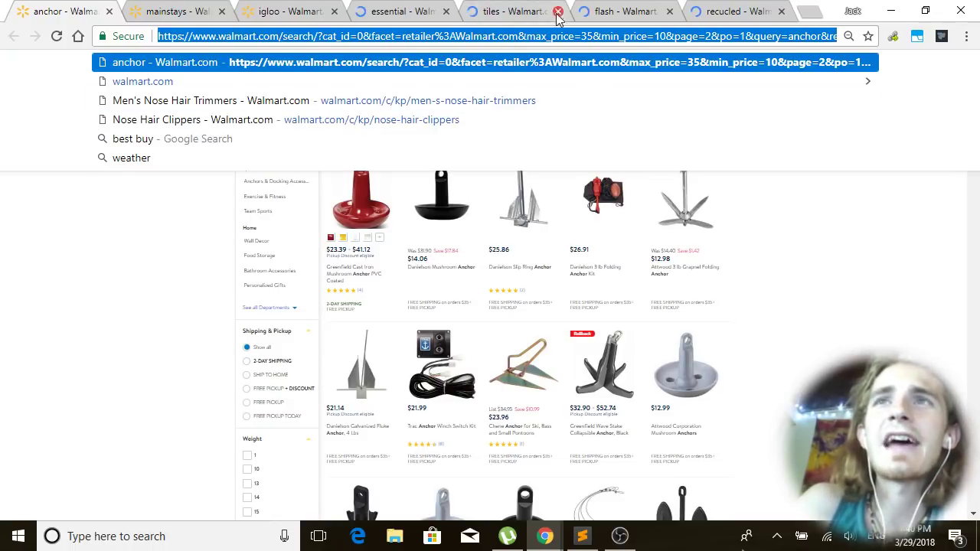
left_click(792, 36)
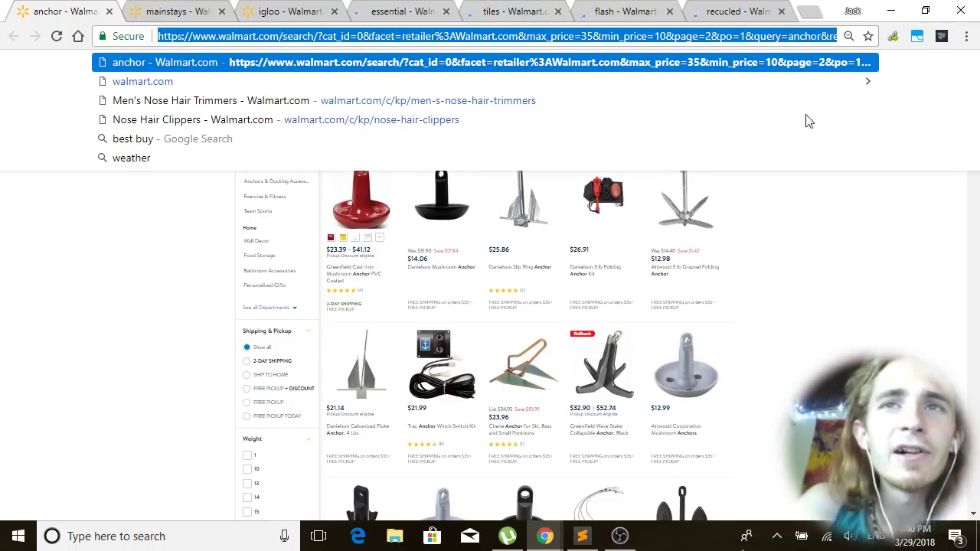
left_click(813, 320)
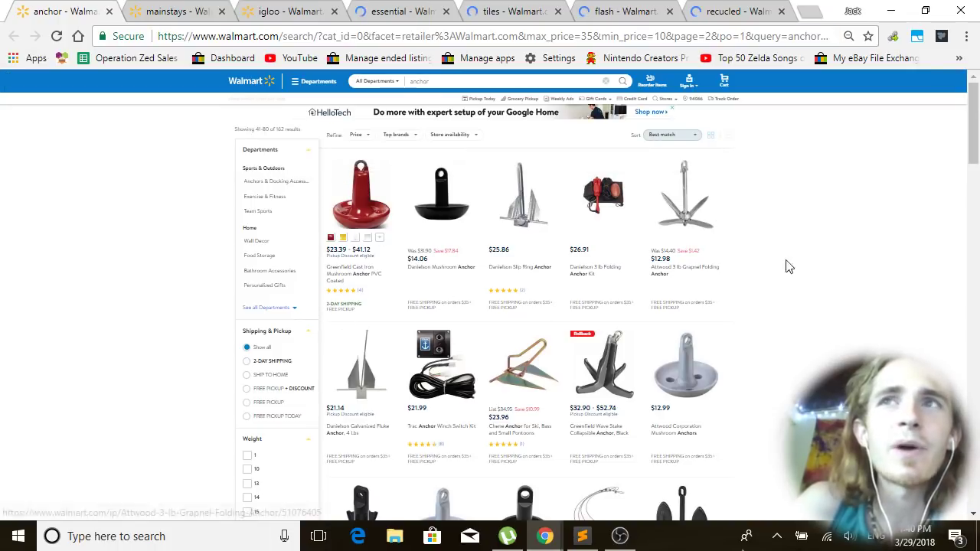
left_click(827, 36)
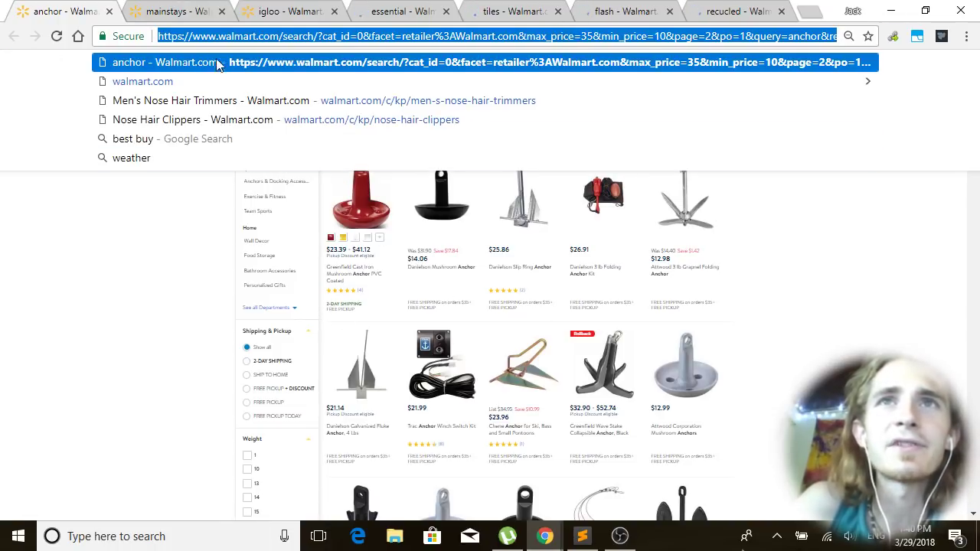
left_click(190, 296)
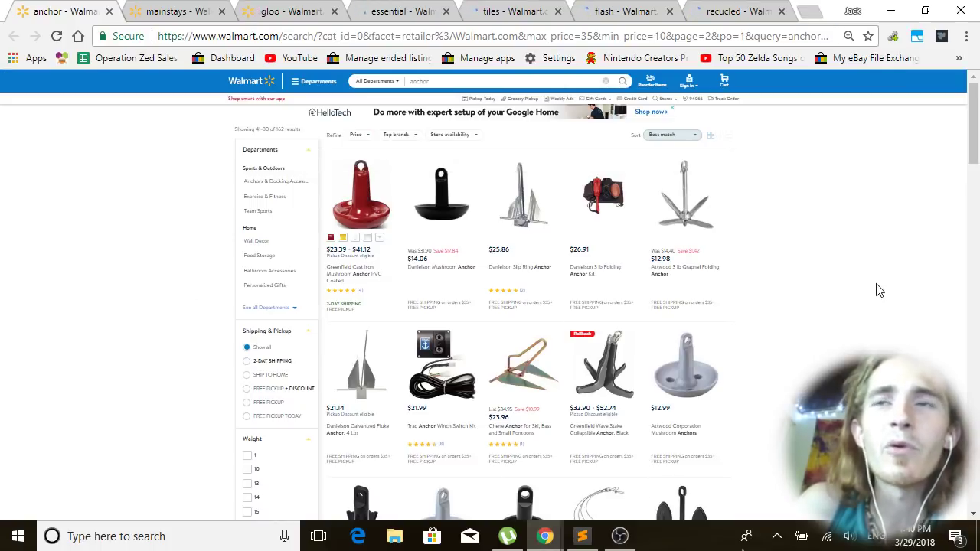
Switch between the anchor and mainstays results and examine the mainstays search URL.
left_click(207, 10)
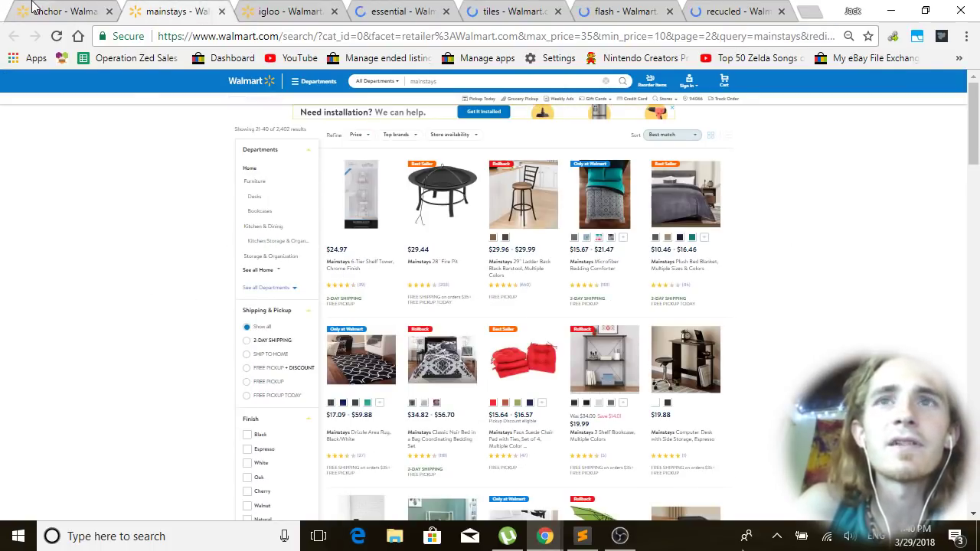
left_click(33, 8)
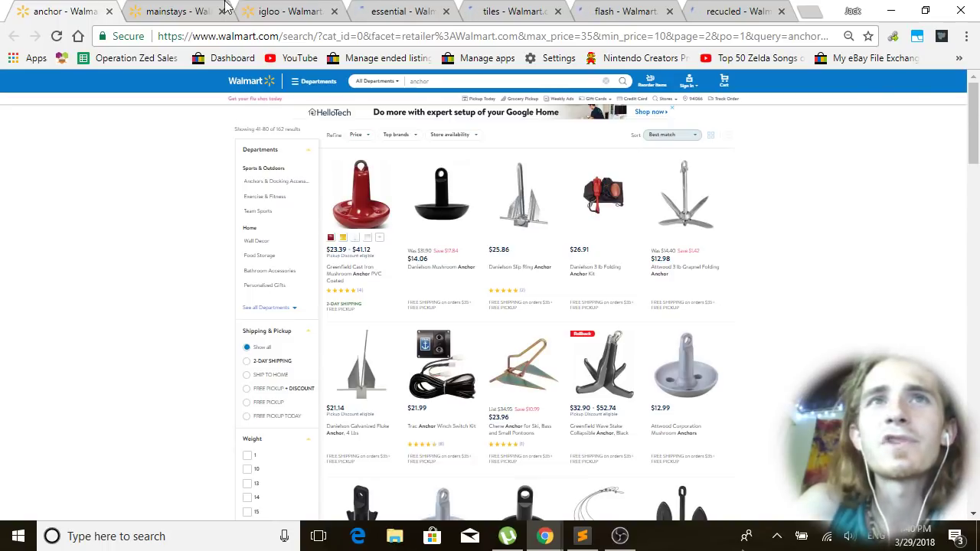
left_click(180, 11)
left_click(524, 36)
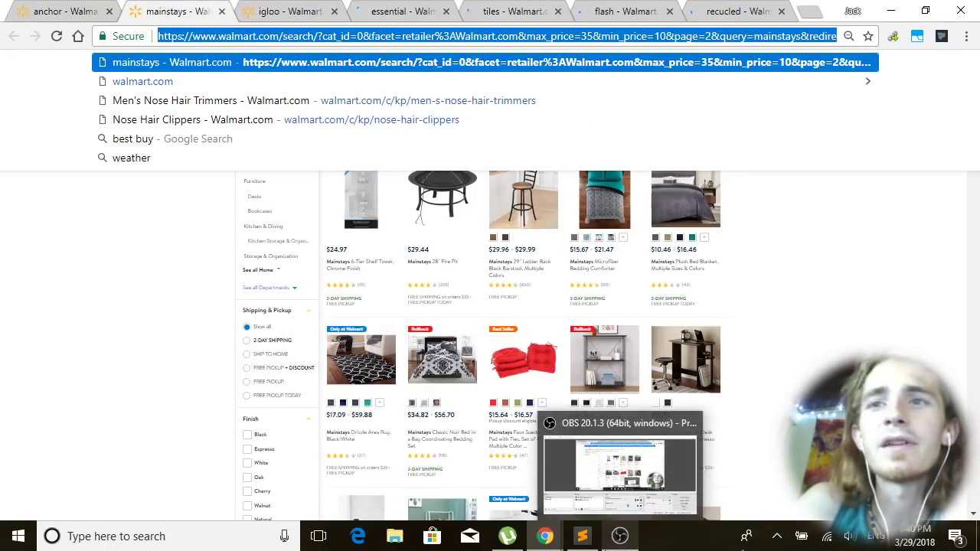
left_click(562, 36)
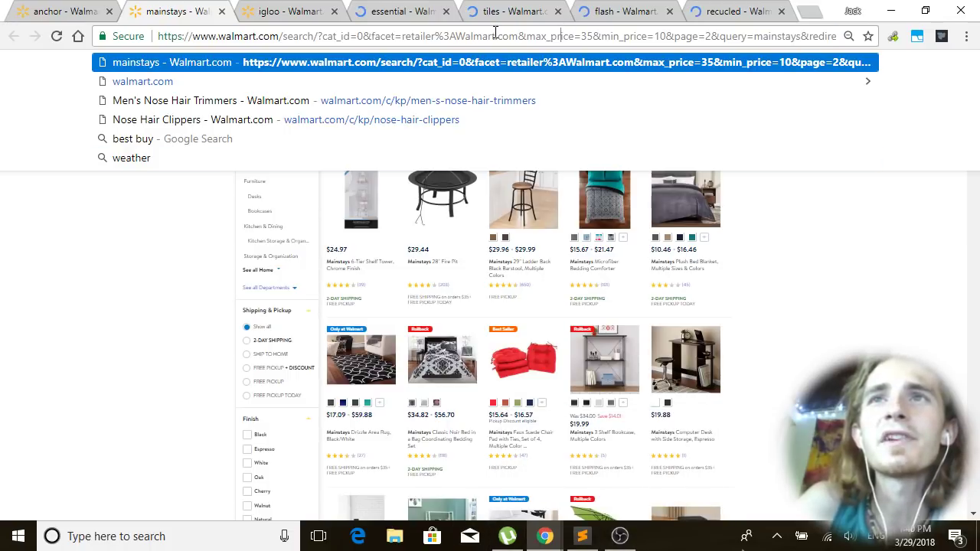
left_click(804, 264)
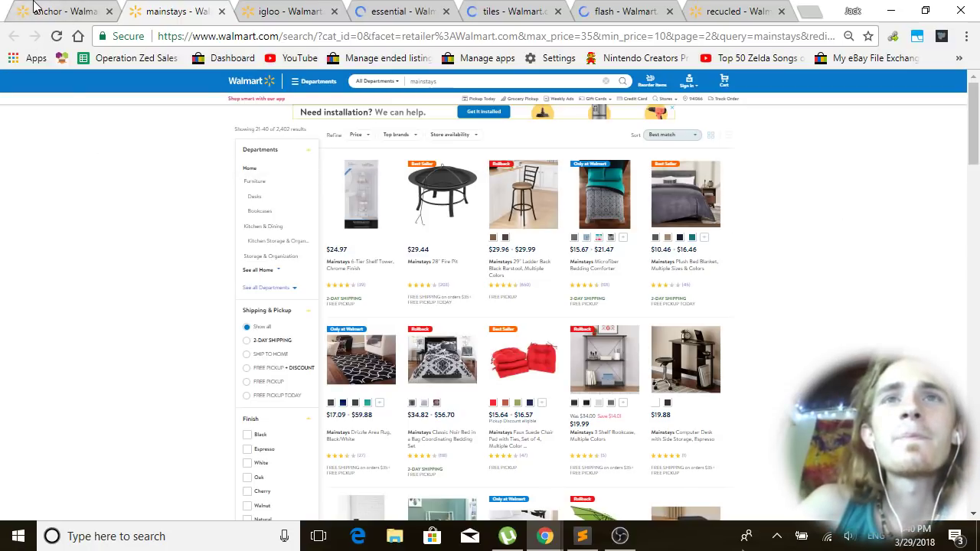
Look through the mainstays, igloo, essential and tiles search results, and return to the anchor page.
left_click(36, 9)
key("ctrl+Tab")
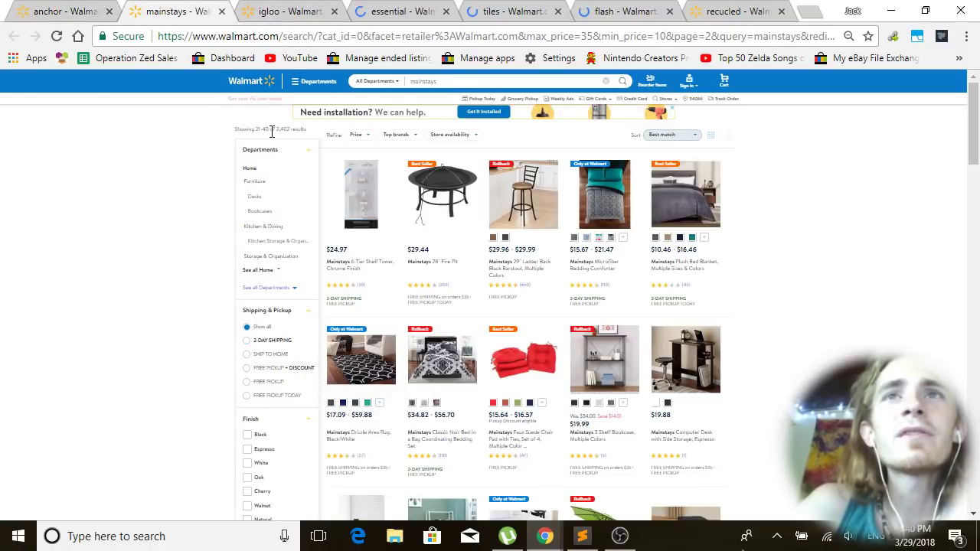
left_click(288, 10)
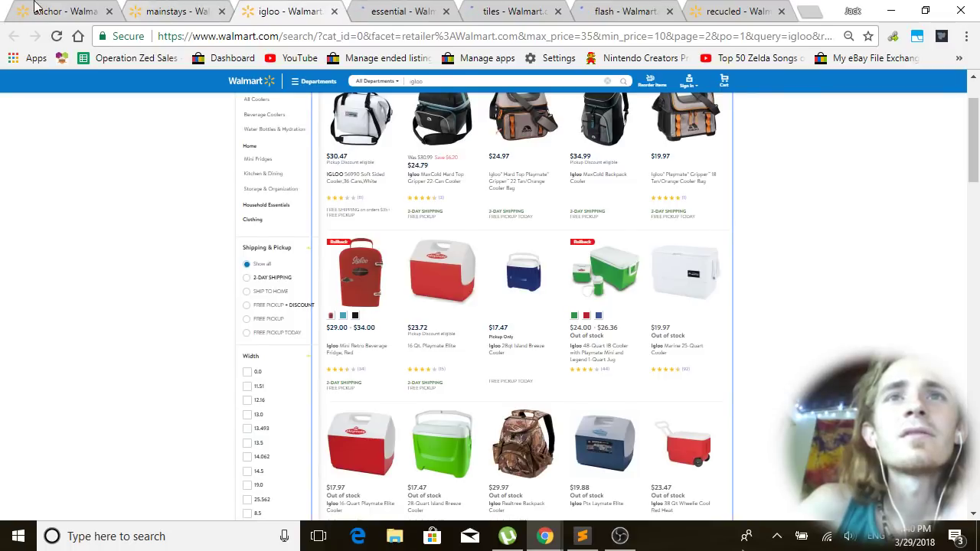
left_click(391, 10)
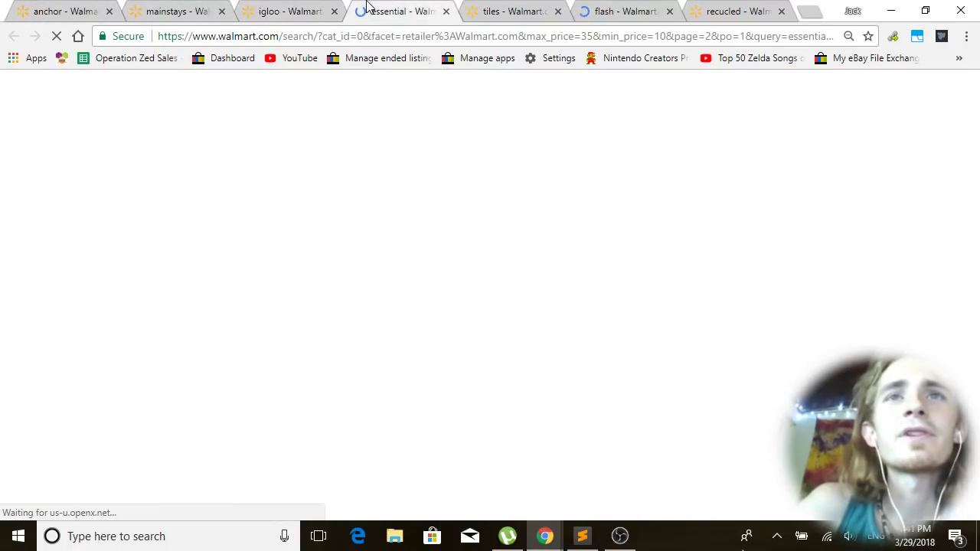
left_click(496, 9)
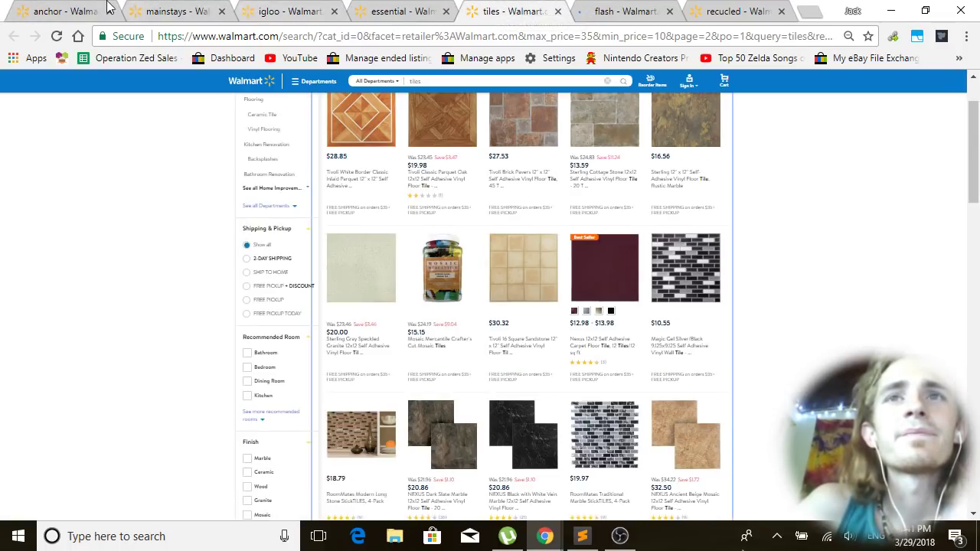
left_click(69, 10)
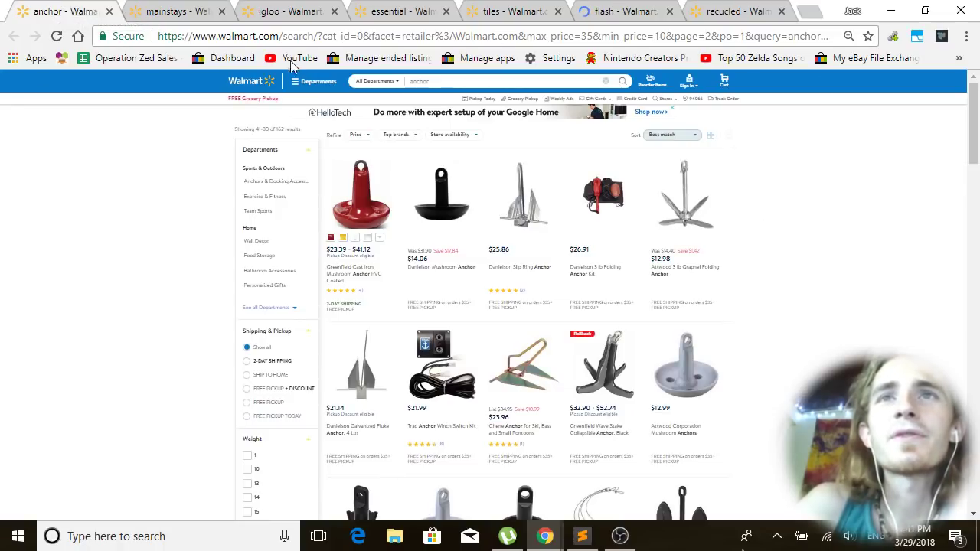
left_click(461, 81)
left_click(798, 236)
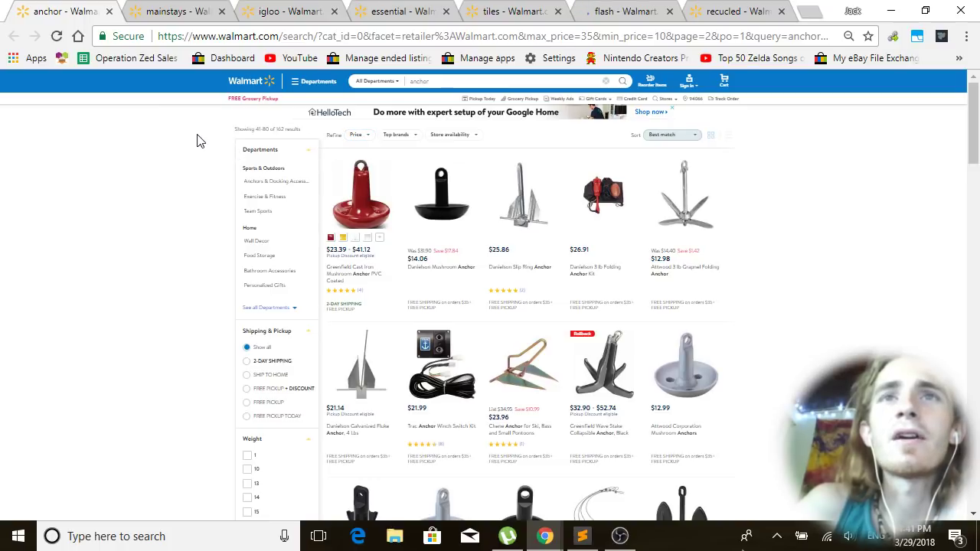
Examine the page numbers under the anchor results and the minimum price in the price filter.
scroll(179, 157, "down", 1)
scroll(179, 155, "down", 10)
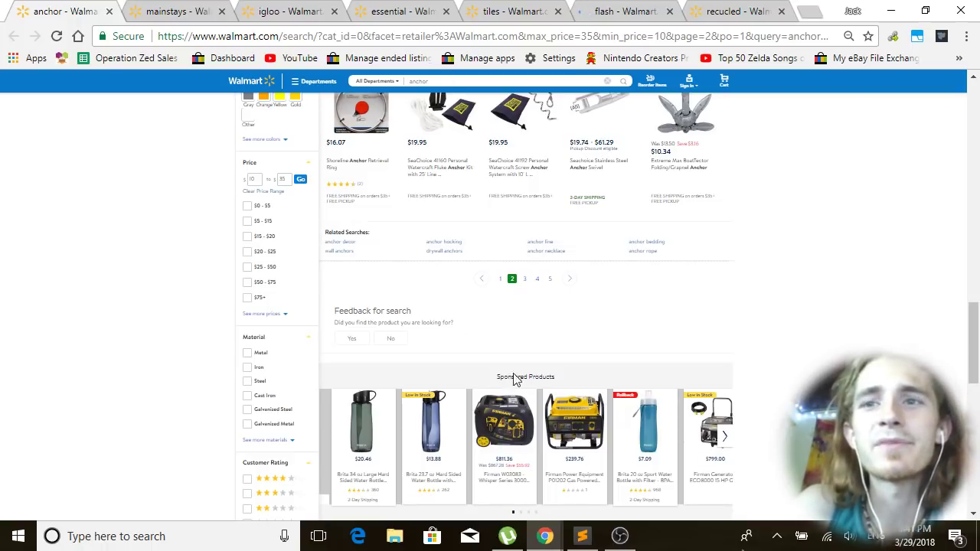
mouse_move(616, 544)
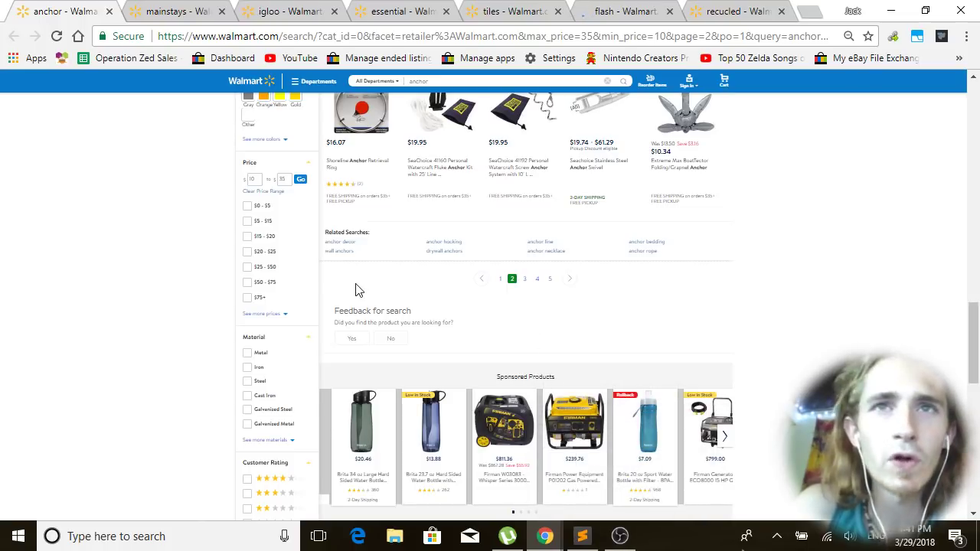
left_click(259, 182)
key("Tab")
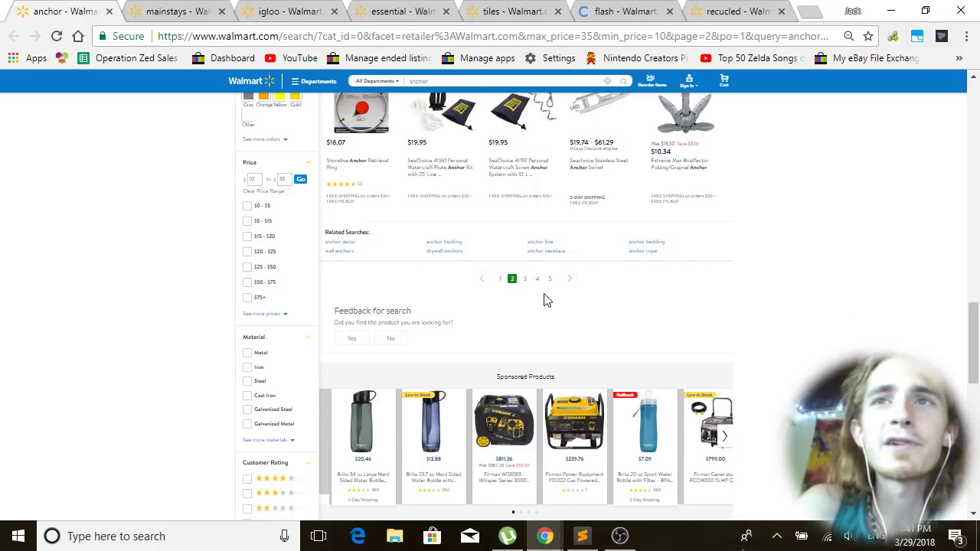
scroll(486, 313, "up", 4)
scroll(574, 390, "down", 2)
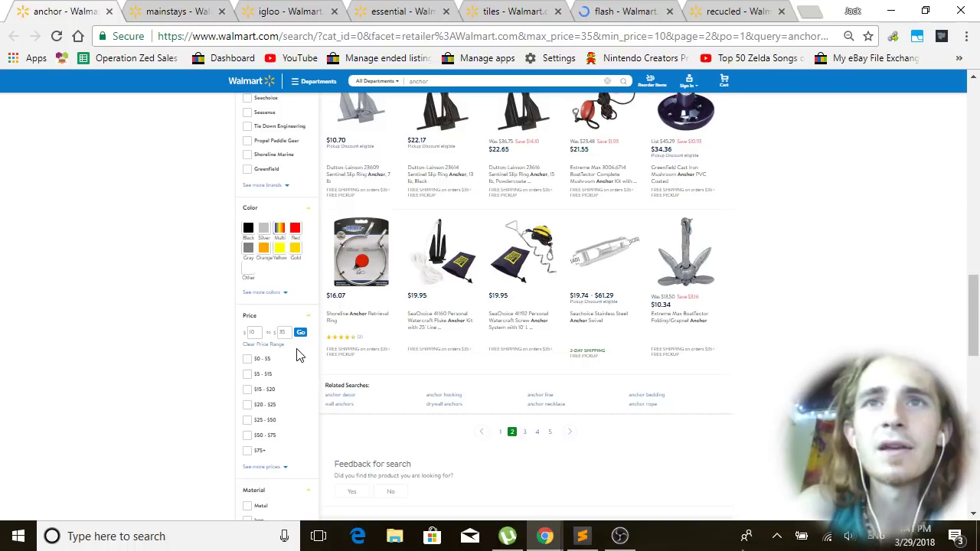
double_click(253, 332)
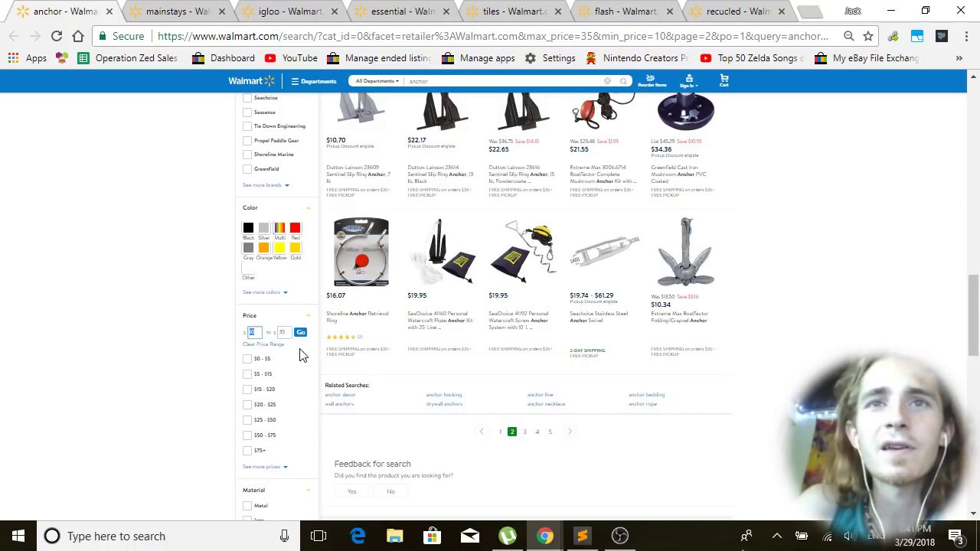
left_click(301, 355)
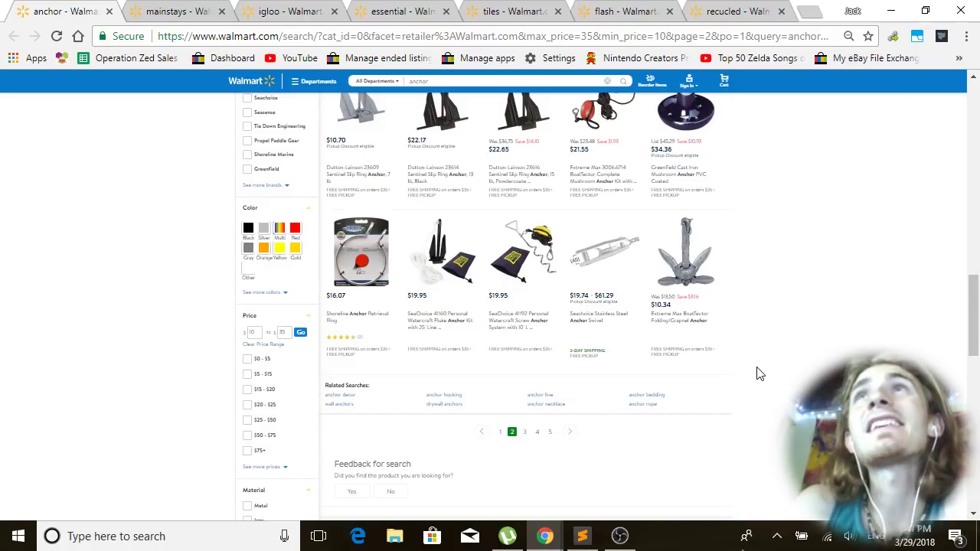
Inspect the item prices in the last row of anchor results, highlighting the Seachoice anchor swivel's price range.
right_click(759, 373)
left_click(740, 379)
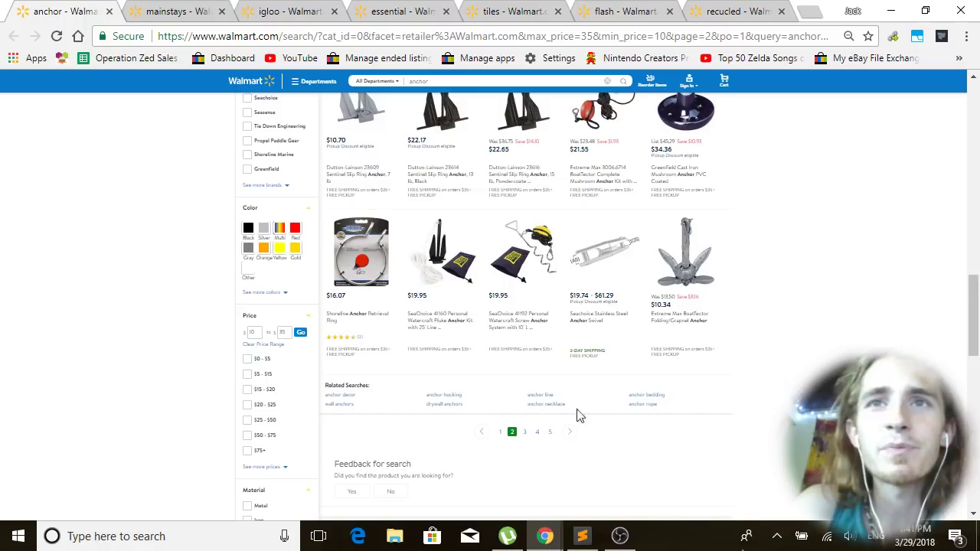
triple_click(343, 298)
left_click(810, 341)
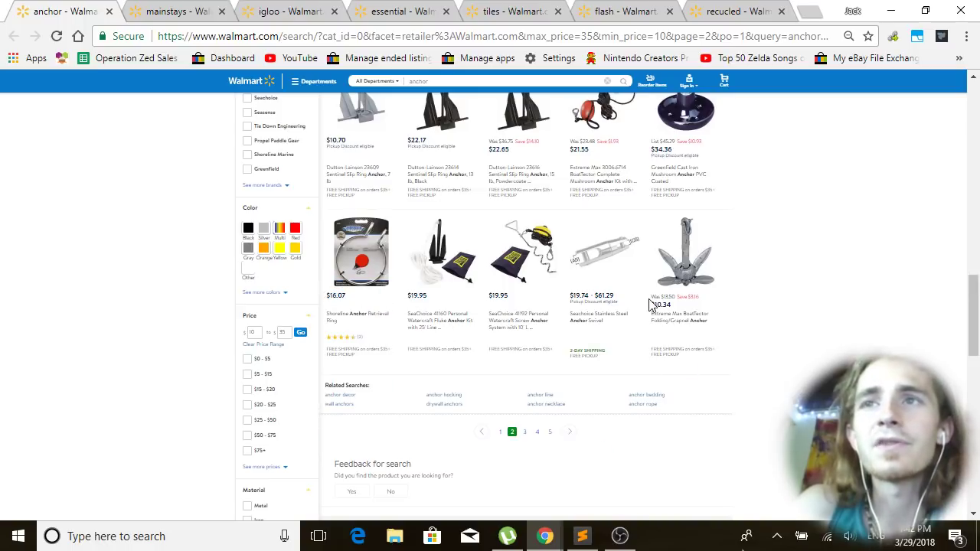
triple_click(605, 298)
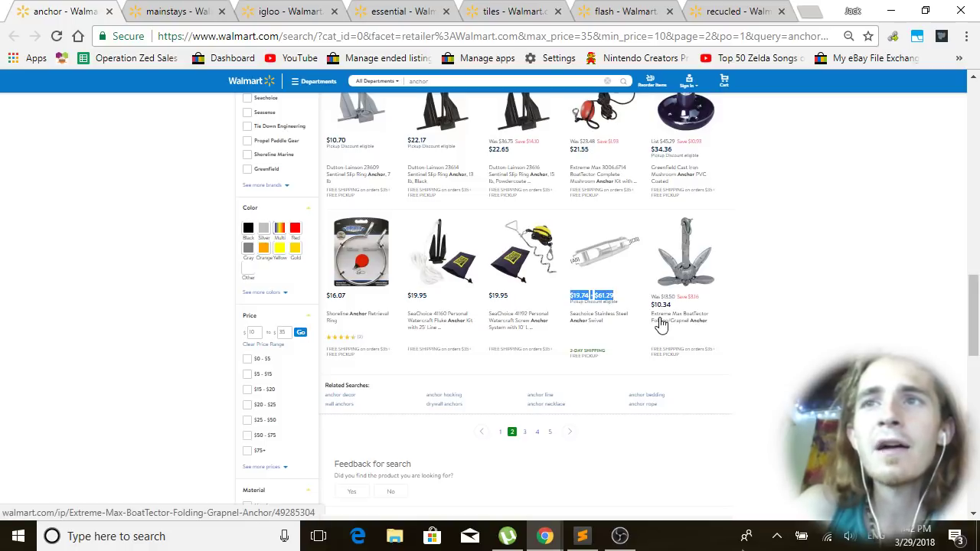
left_click(770, 316)
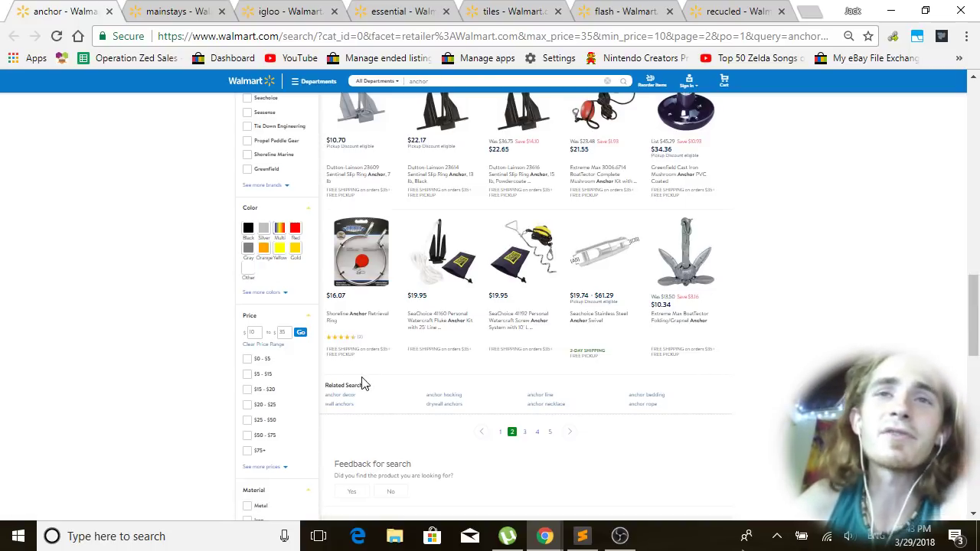
Check the minimum price in the anchor page's price filter again and return to the start of the results.
double_click(259, 335)
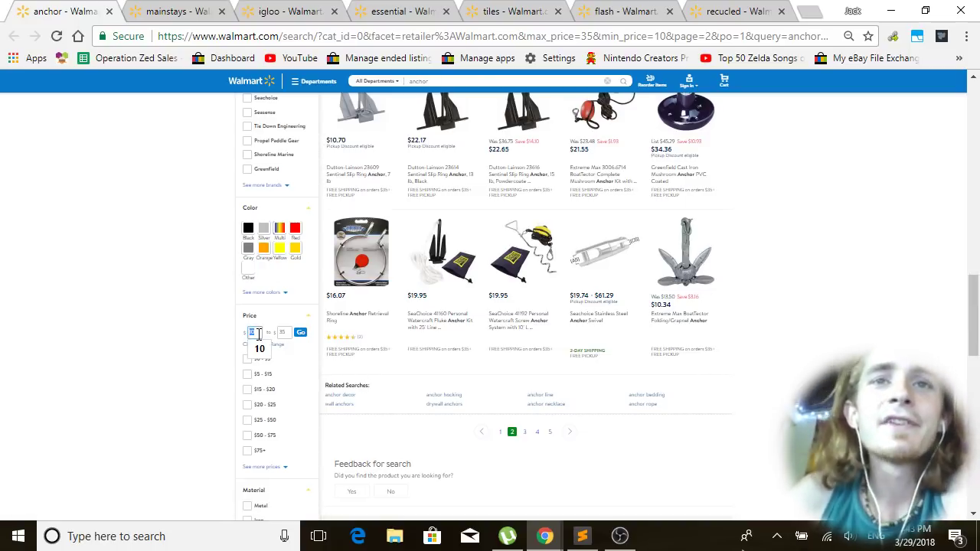
left_click(165, 357)
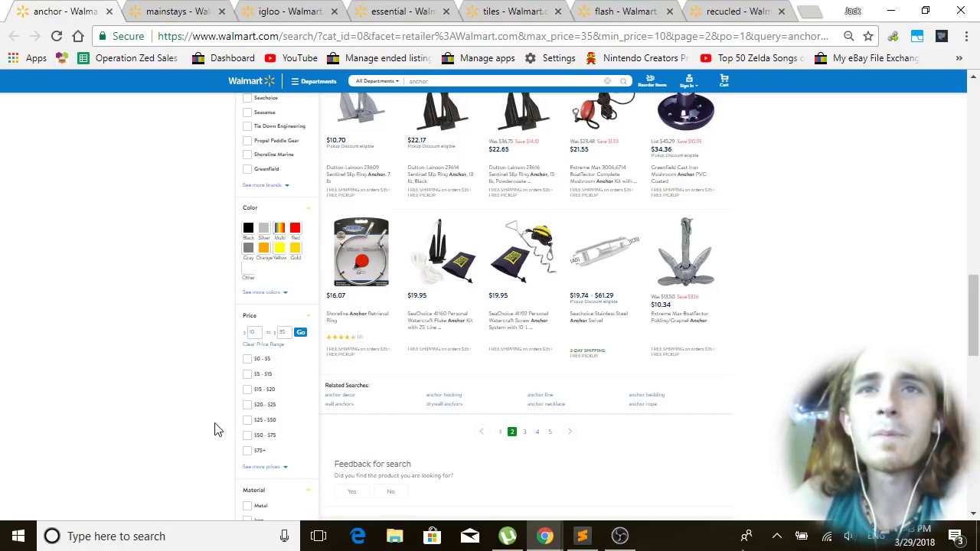
scroll(214, 429, "up", 10)
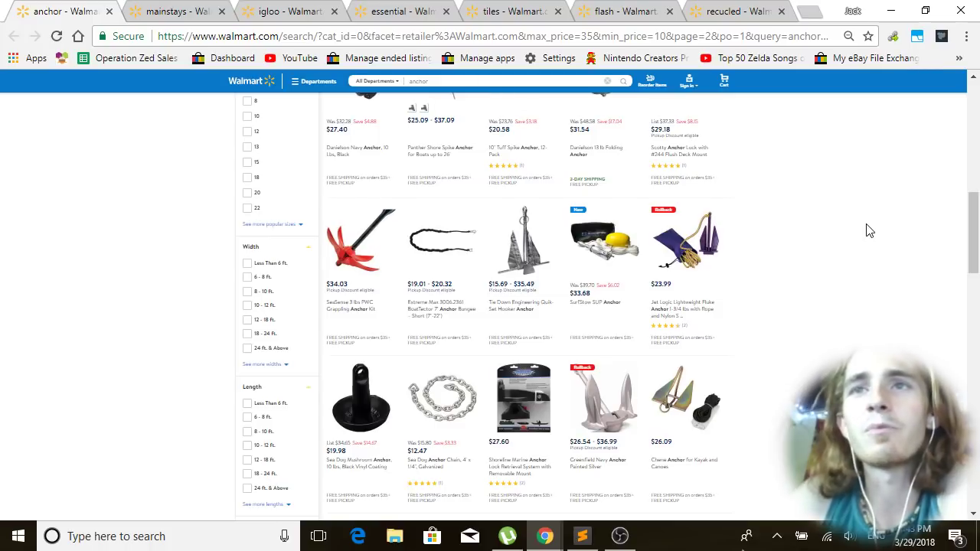
scroll(870, 231, "up", 10)
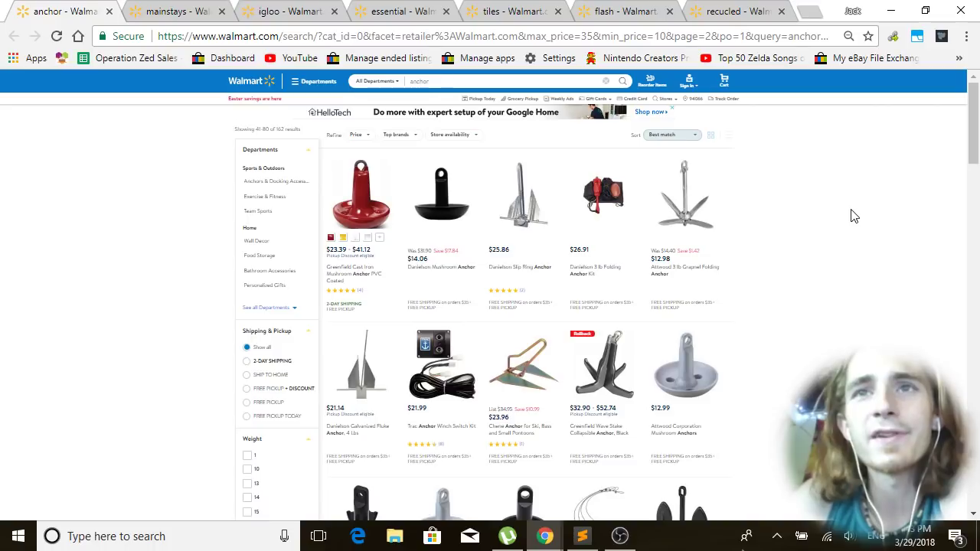
right_click(773, 166)
left_click(758, 314)
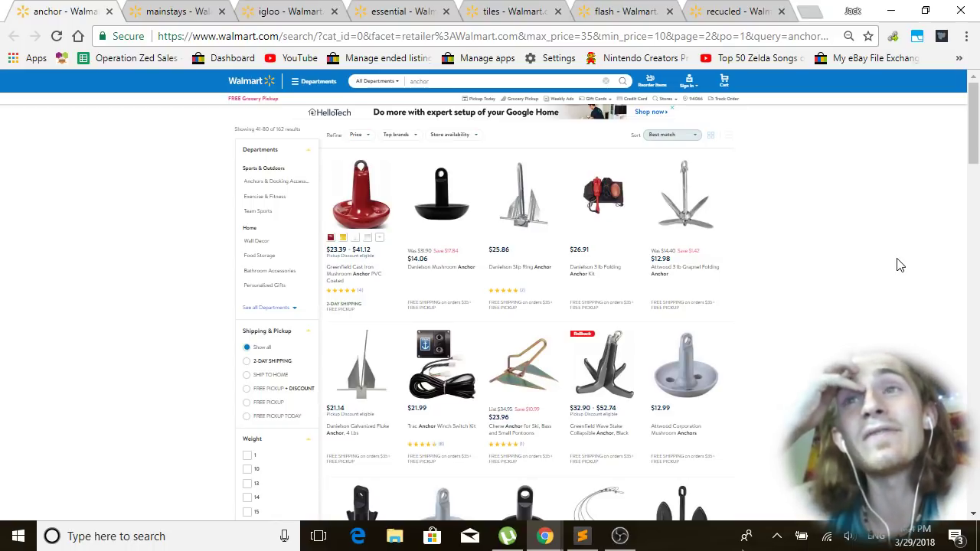
left_click(464, 80)
left_click(831, 157)
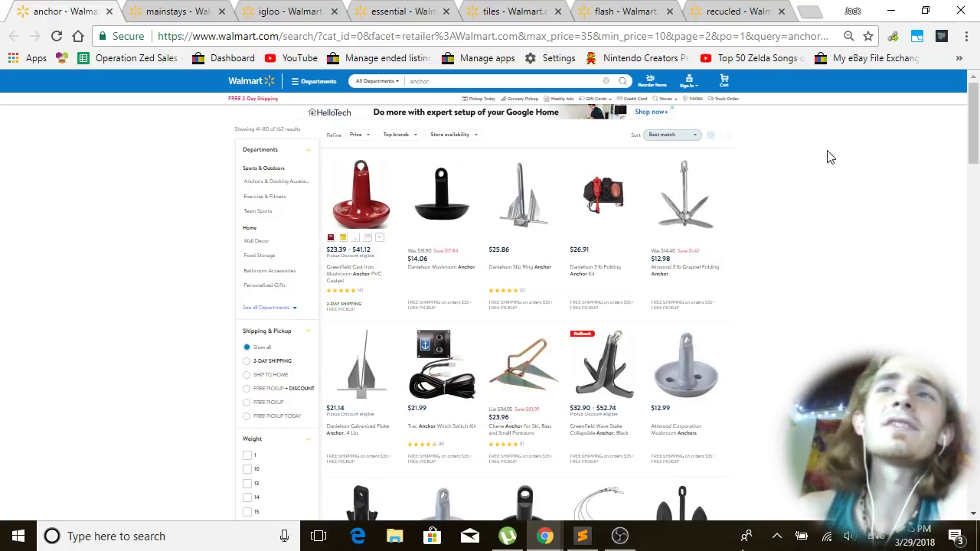
Replace the anchor search with a Walmart search for "dvd", and switch to the mainstays results.
left_click(443, 82)
mouse_move(329, 83)
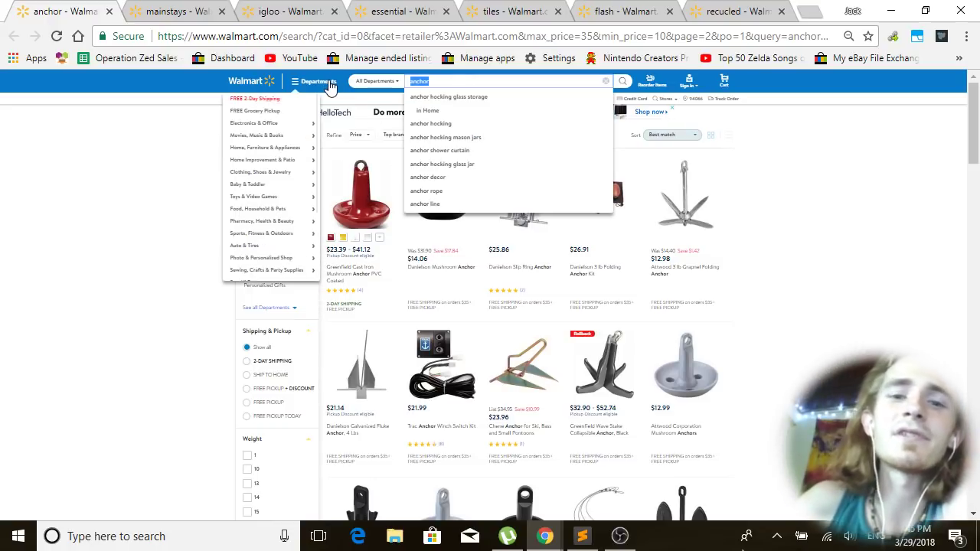
type("dvd")
key("Return")
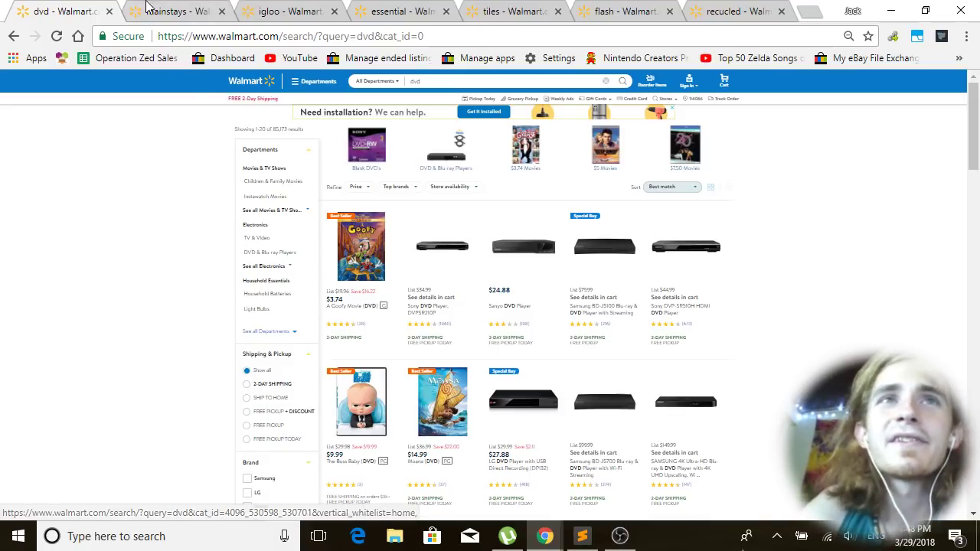
left_click(170, 10)
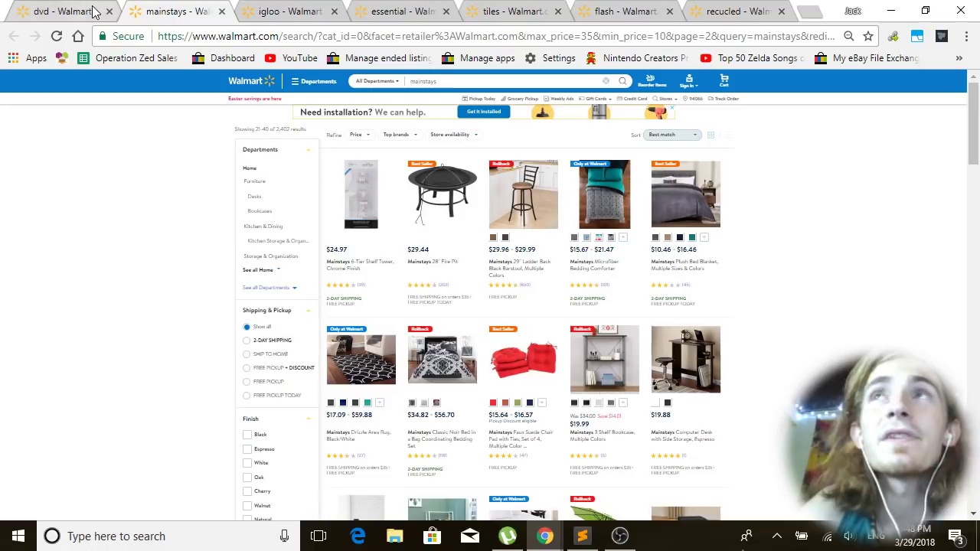
Compare the result counts of the dvd, igloo and essential Walmart searches, highlighting the total for essential.
left_click(65, 10)
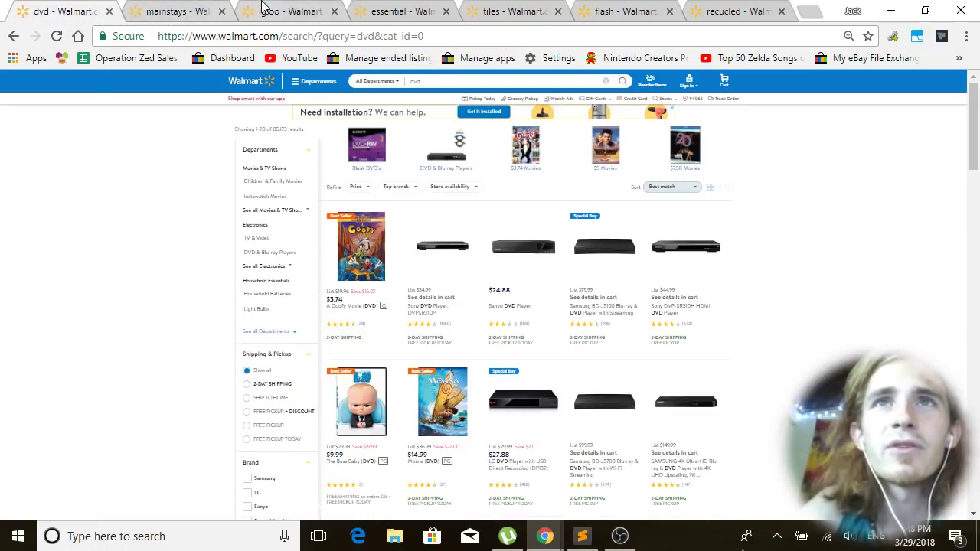
left_click(263, 7)
left_click(383, 13)
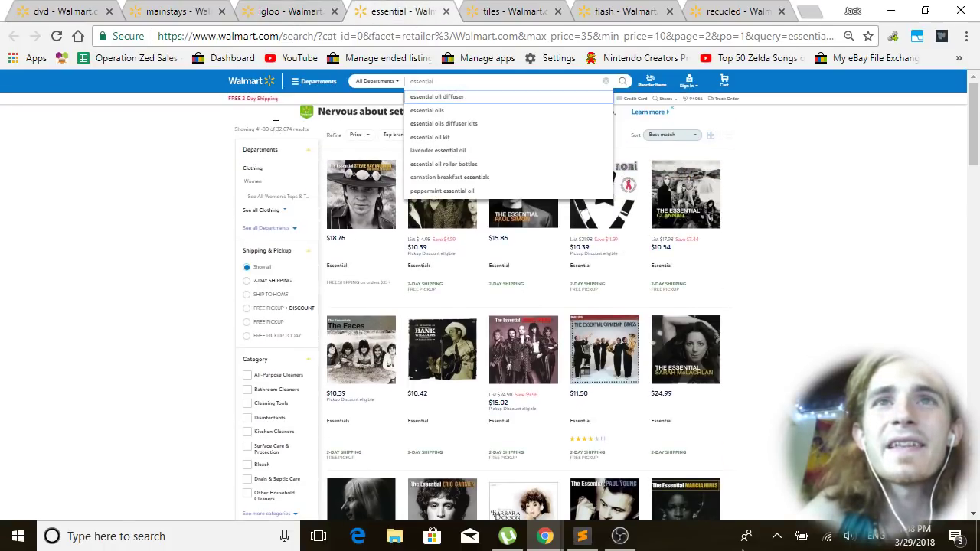
left_click_drag(276, 129, 292, 128)
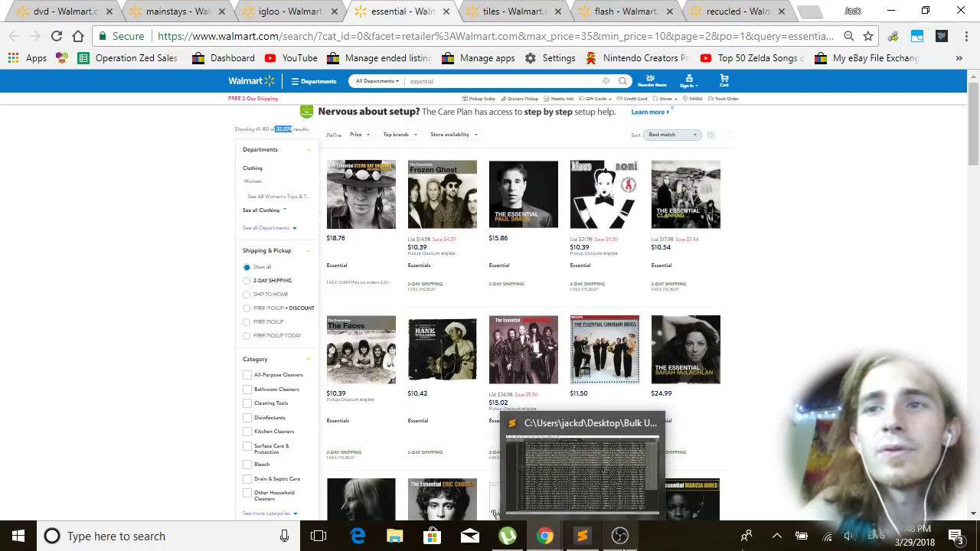
left_click(163, 269)
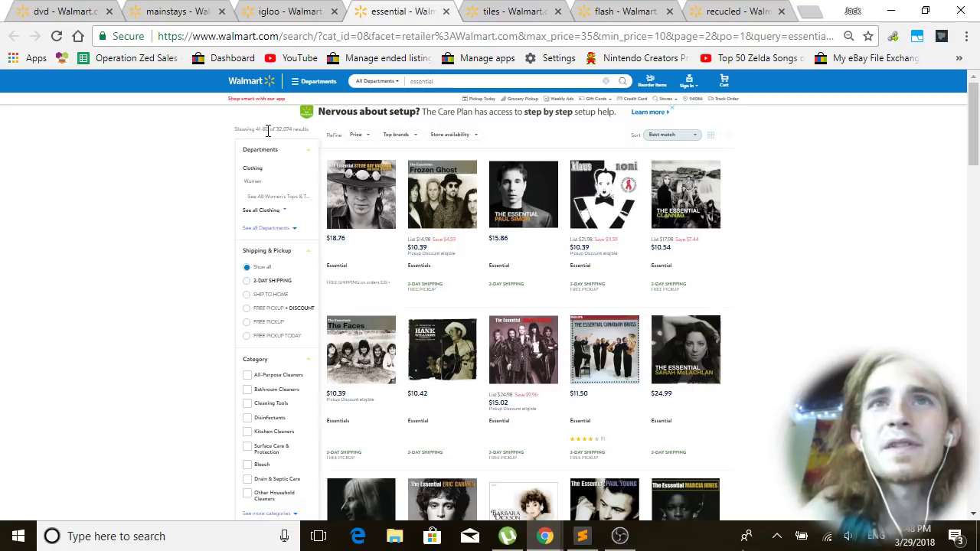
Check the result counts above the tiles, flash and recucled Walmart search results.
key("ctrl+Tab")
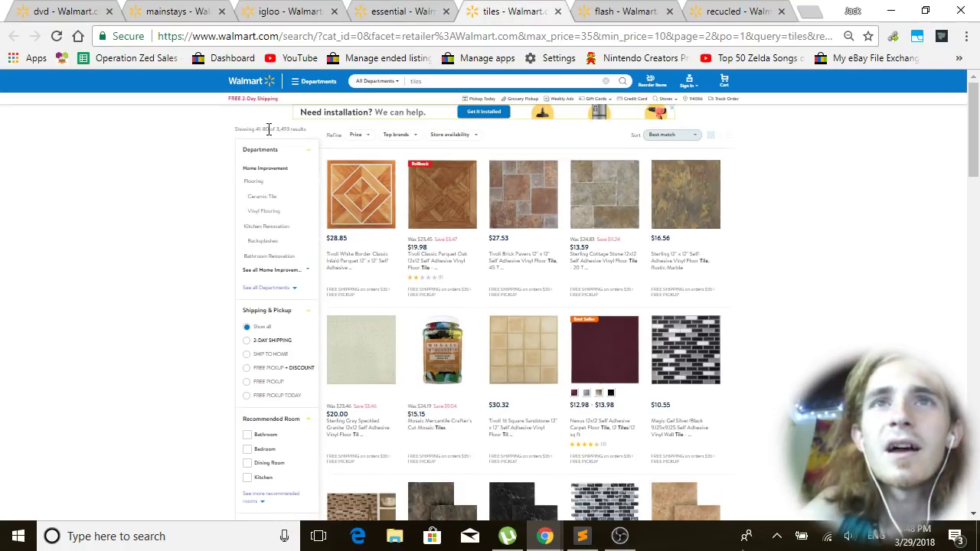
triple_click(285, 129)
left_click(624, 9)
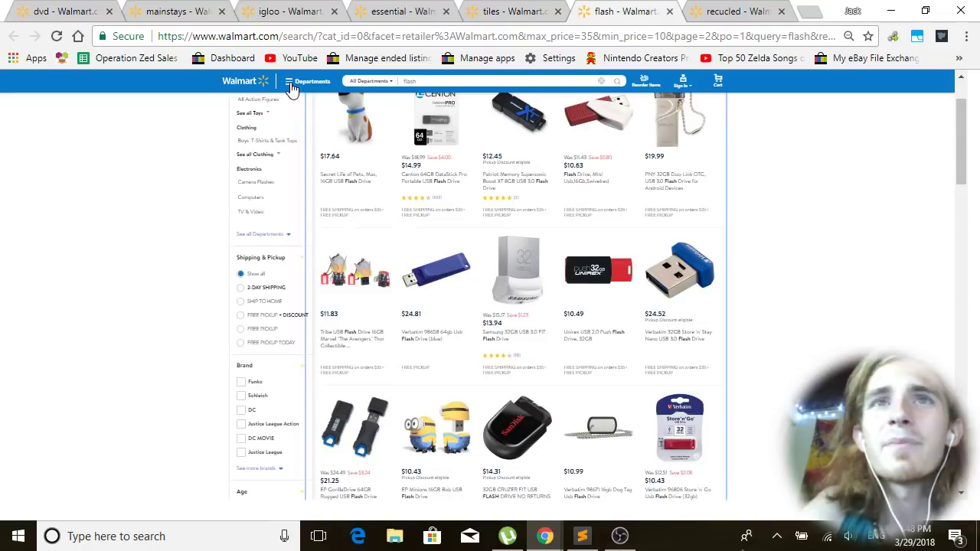
scroll(72, 258, "up", 1)
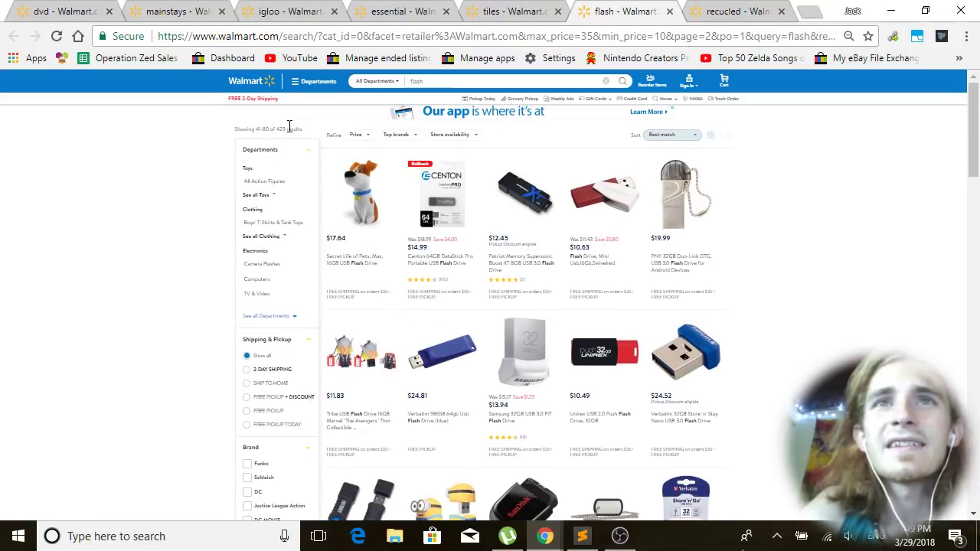
key("ctrl+Tab")
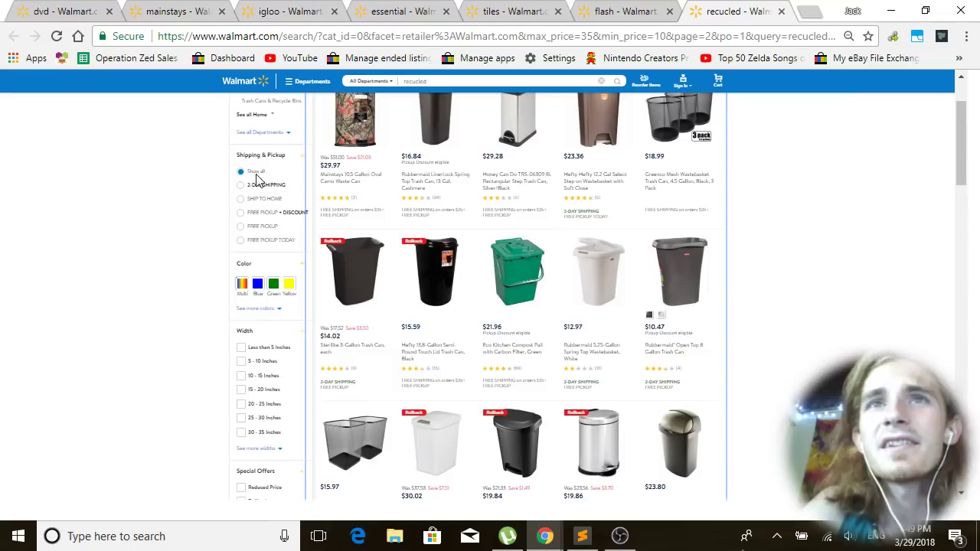
scroll(173, 311, "up", 2)
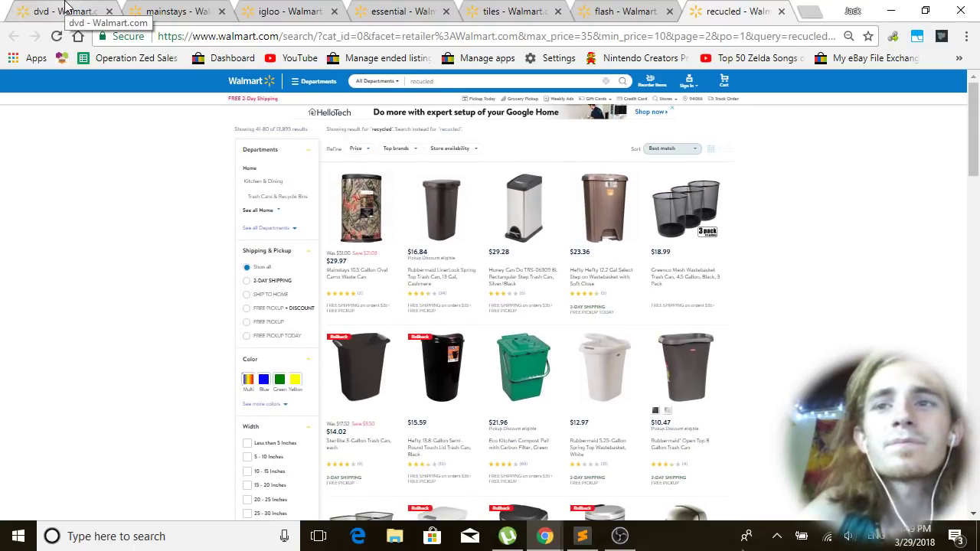
Switch to Sublime Text and view the MASTERLIST 100K file, returning to the Secondary Bulk List Addition file.
left_click(546, 536)
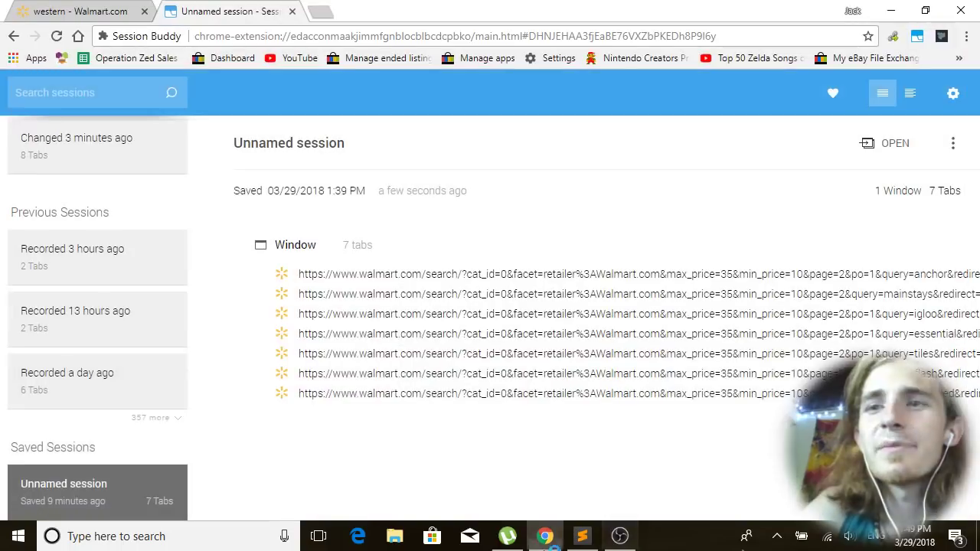
left_click(582, 536)
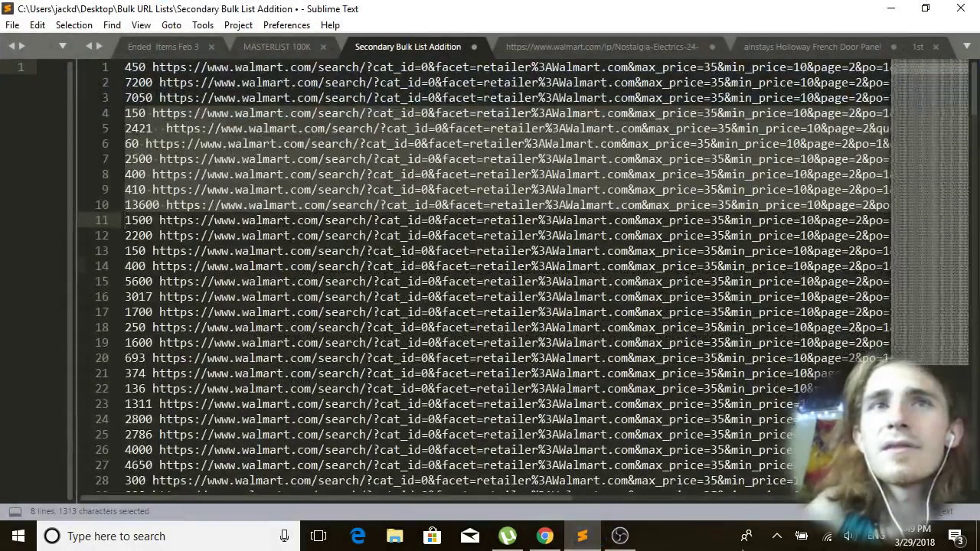
left_click(401, 266)
left_click(291, 49)
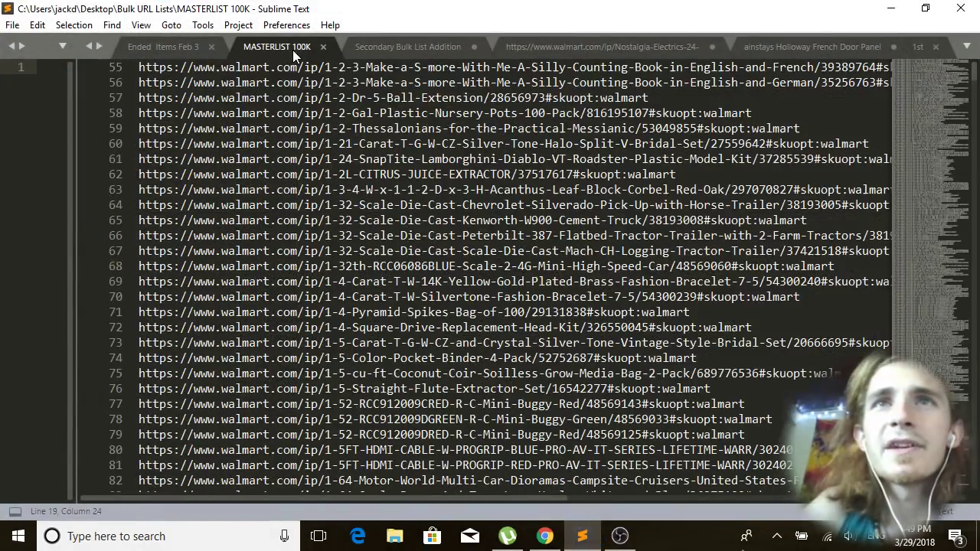
left_click(411, 49)
left_click(242, 113)
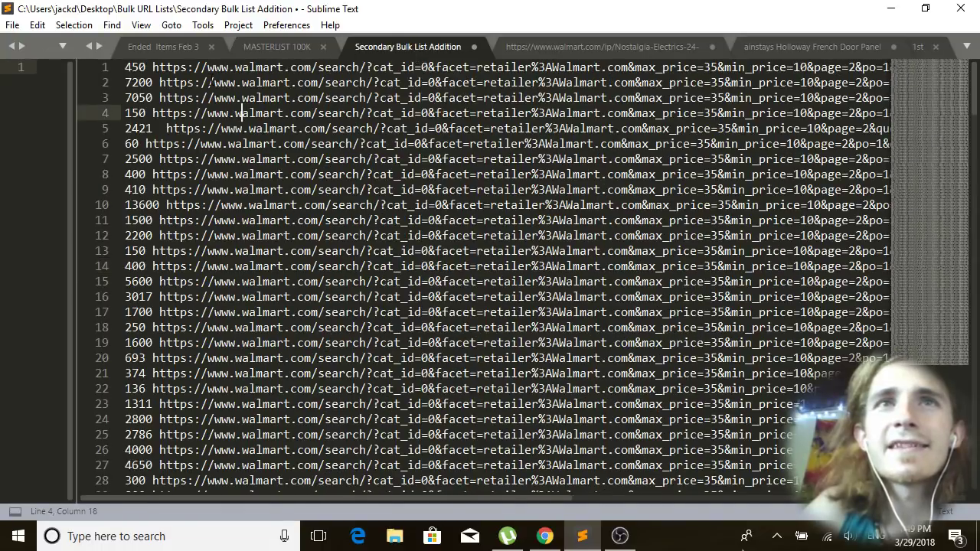
Look through the Secondary Bulk List Addition entries down to line 200 and highlight the last few lines.
scroll(242, 112, "down", 16)
scroll(490, 276, "down", 20)
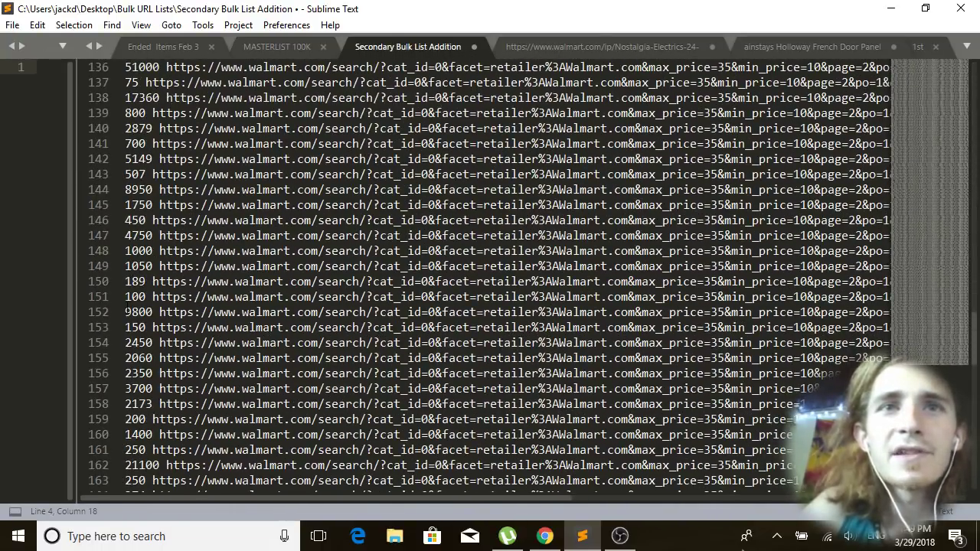
left_click(127, 309)
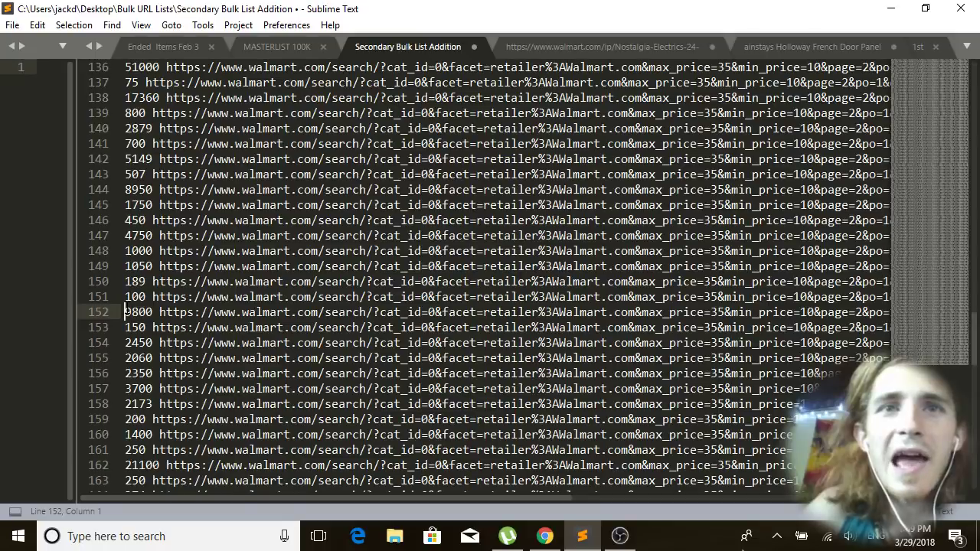
right_click(126, 330)
left_click(146, 283)
scroll(130, 306, "down", 7)
scroll(127, 311, "down", 11)
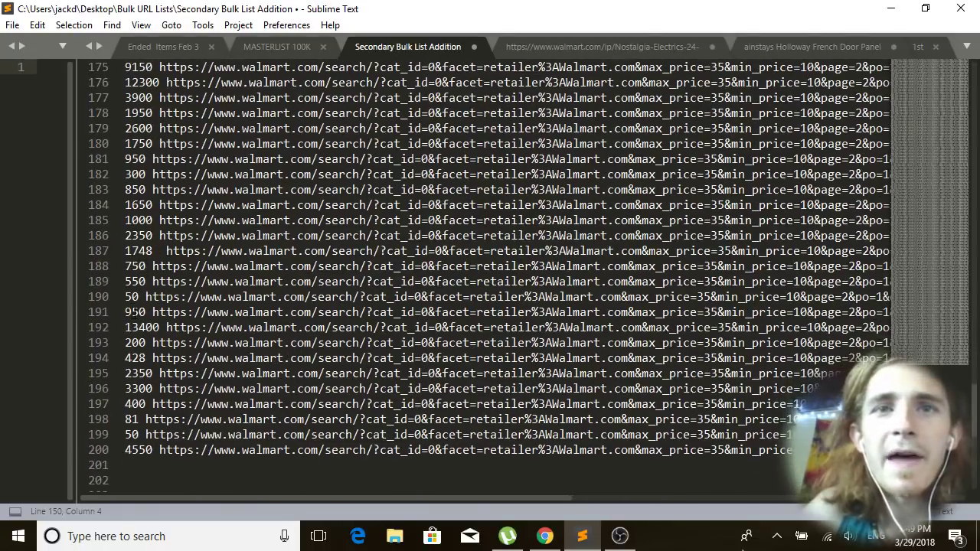
scroll(130, 313, "up", 2)
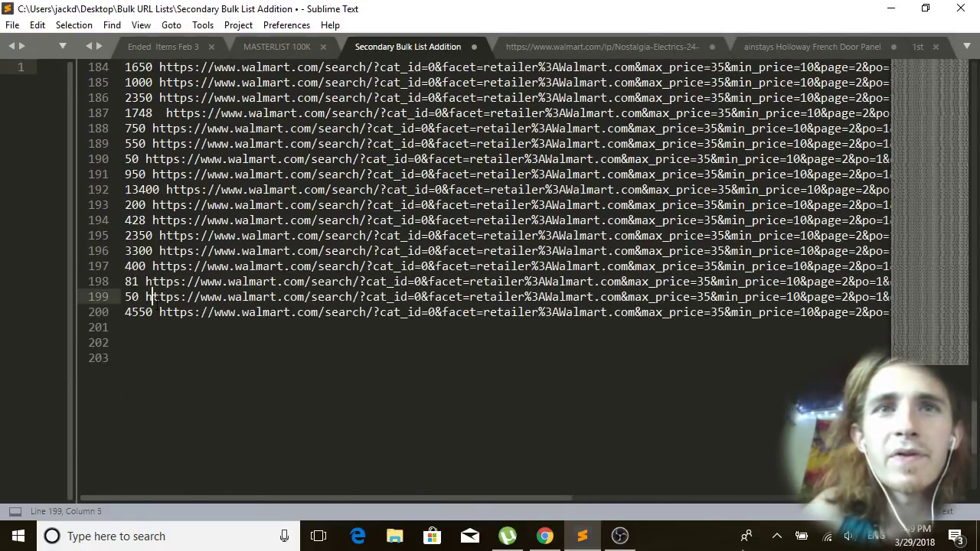
left_click(158, 312)
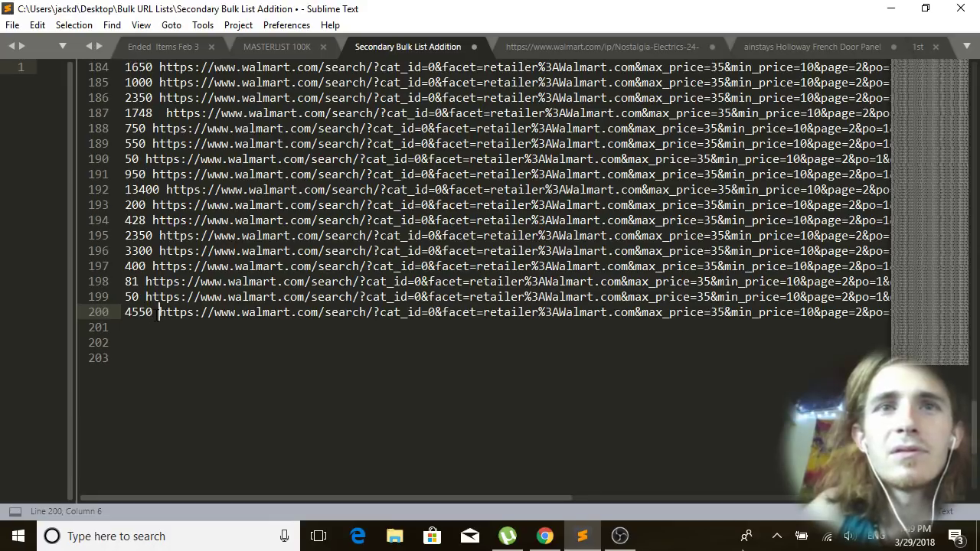
left_click_drag(159, 312, 112, 250)
Highlight the entire Secondary Bulk List Addition from line 1 to its end, and clear the selection at line 200.
scroll(112, 250, "up", 15)
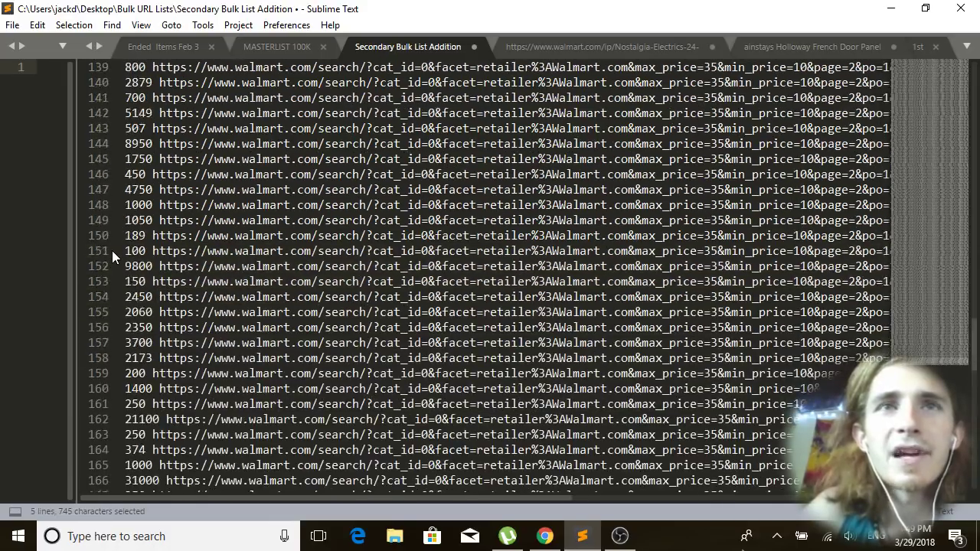
scroll(112, 251, "up", 20)
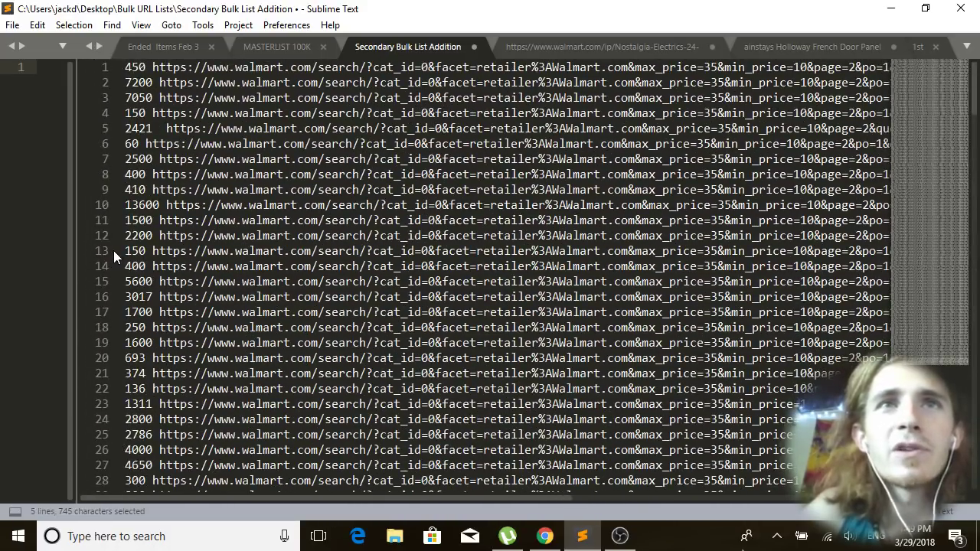
left_click_drag(126, 66, 226, 384)
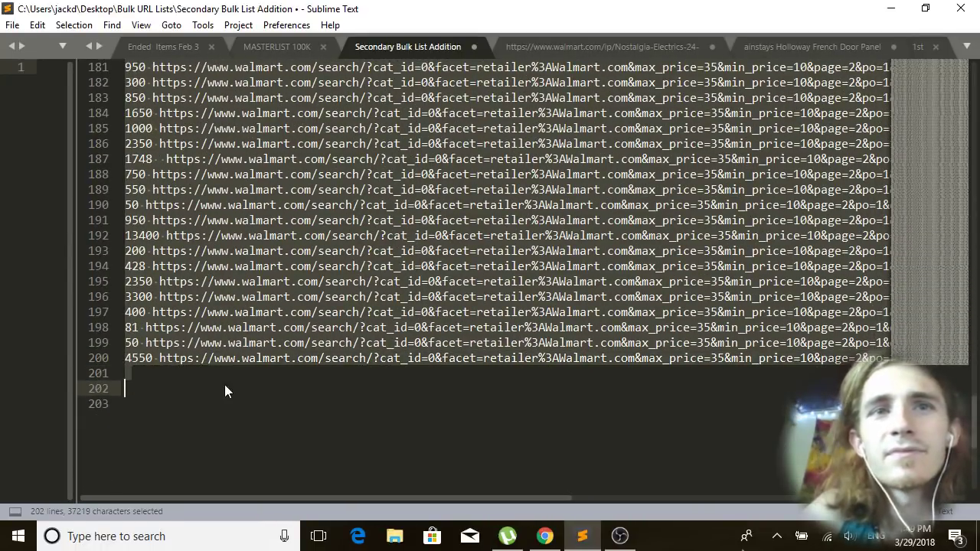
left_click(179, 360)
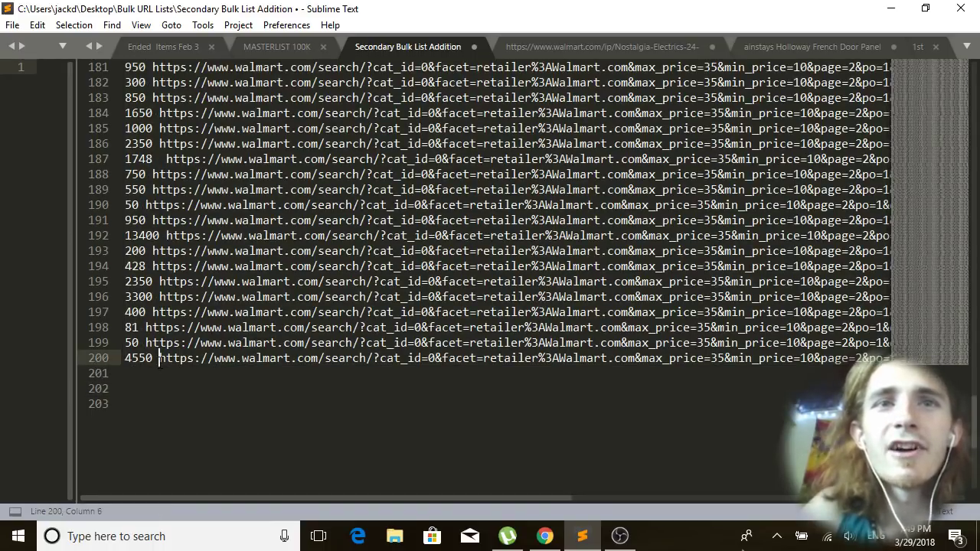
Inspect the list's final entries, highlight the search URLs from the end back up to line 12, and deselect them.
left_click_drag(140, 375, 124, 314)
left_click(152, 344)
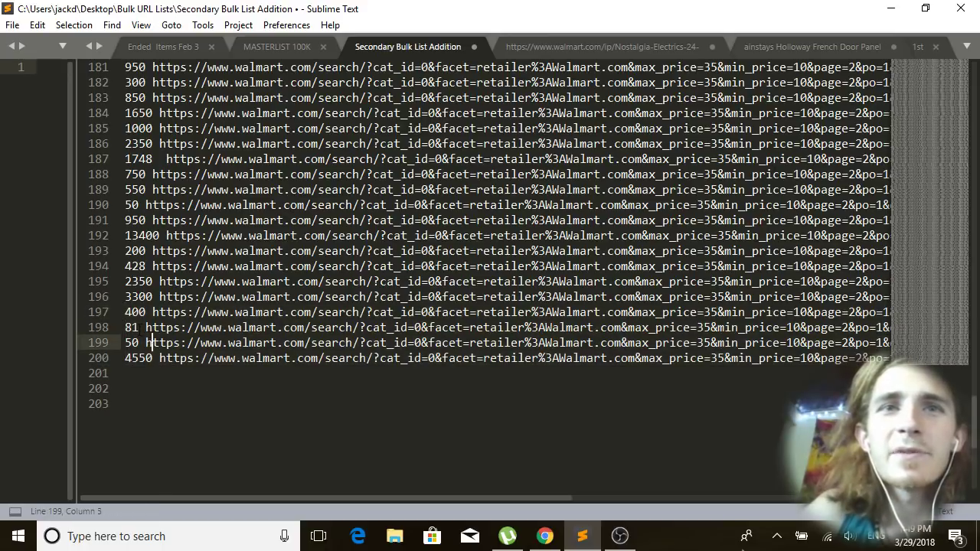
left_click(159, 359)
key("Up")
key("Up")
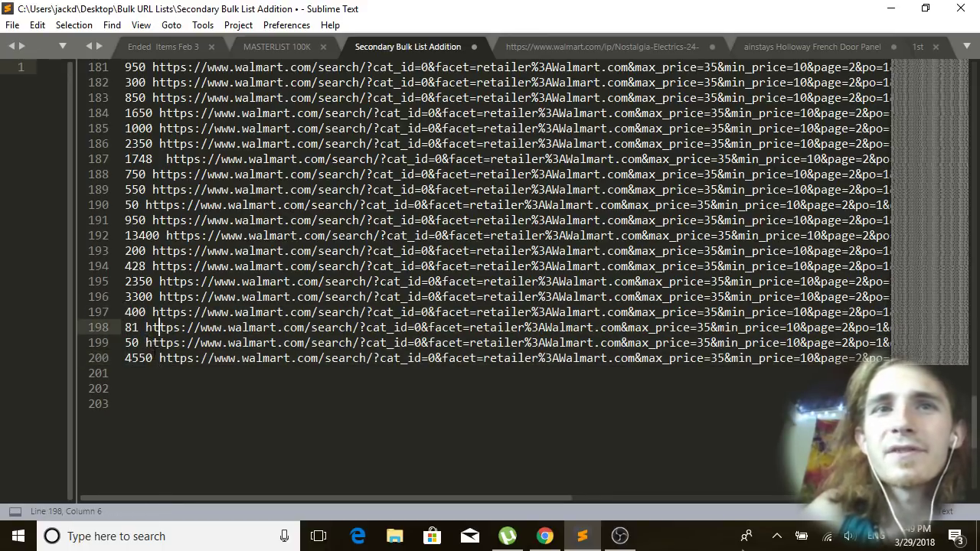
left_click_drag(145, 378, 116, 236)
scroll(118, 233, "up", 20)
scroll(117, 235, "up", 9)
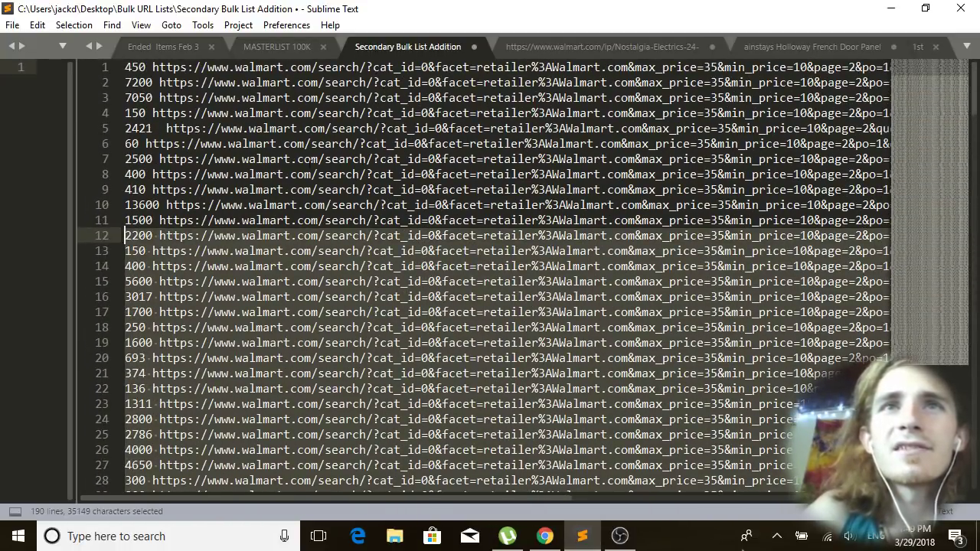
left_click(317, 165)
left_click(636, 282)
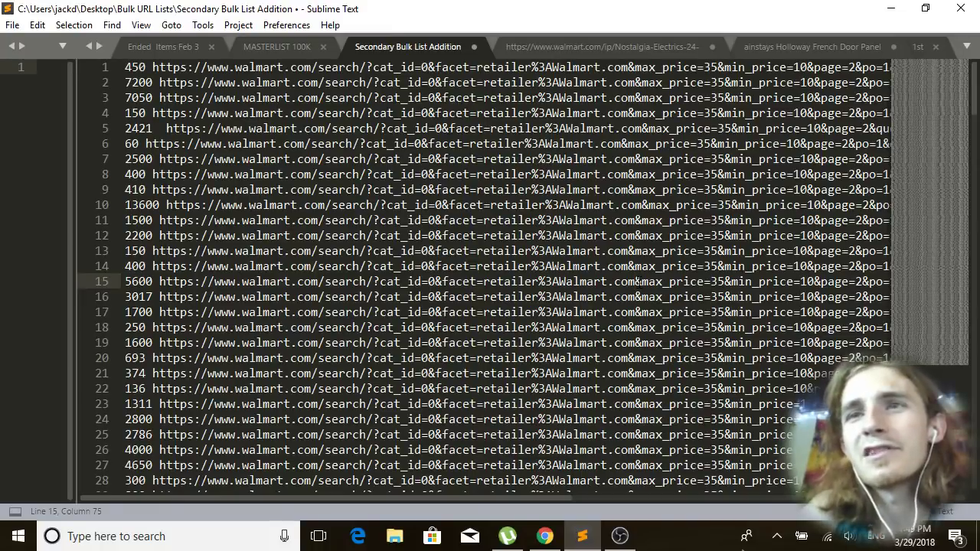
left_click(449, 222)
left_click(207, 67)
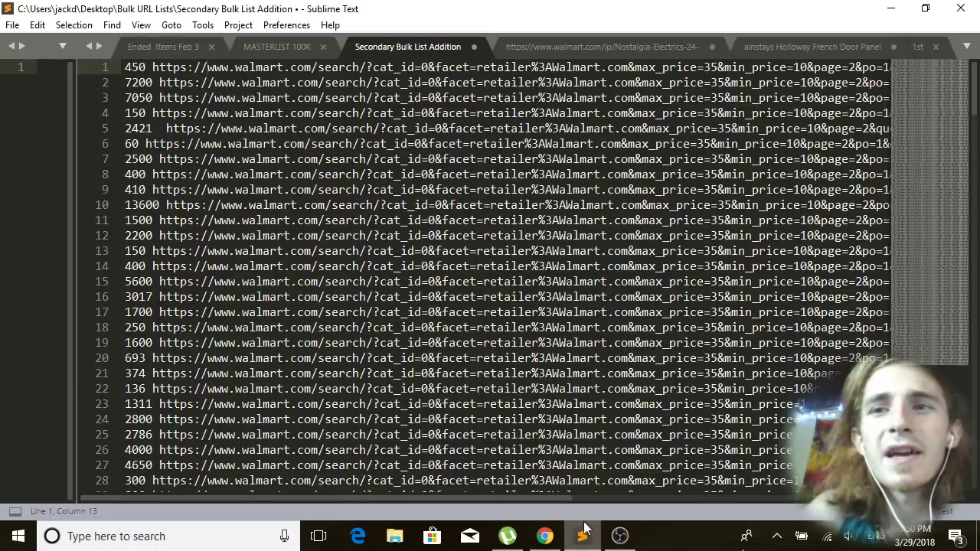
mouse_move(544, 536)
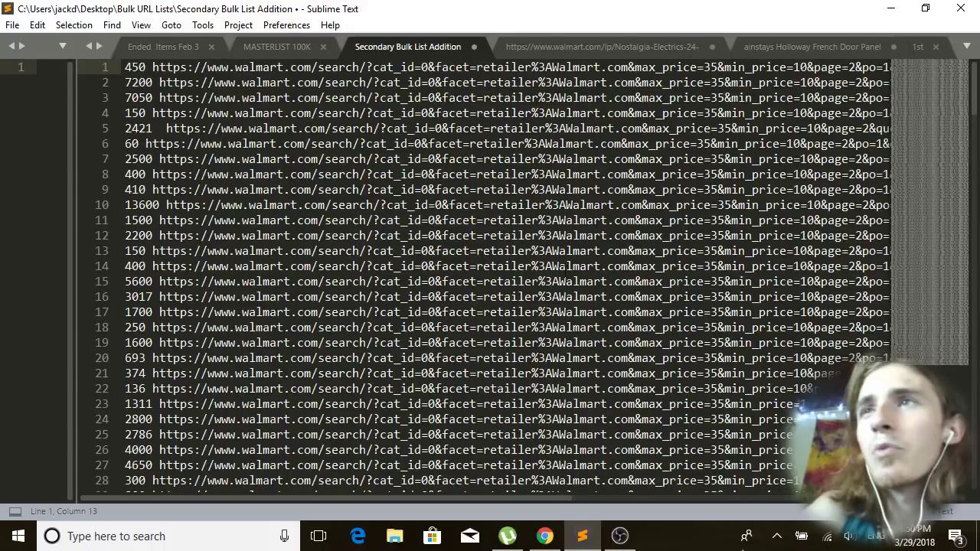
left_click(566, 265)
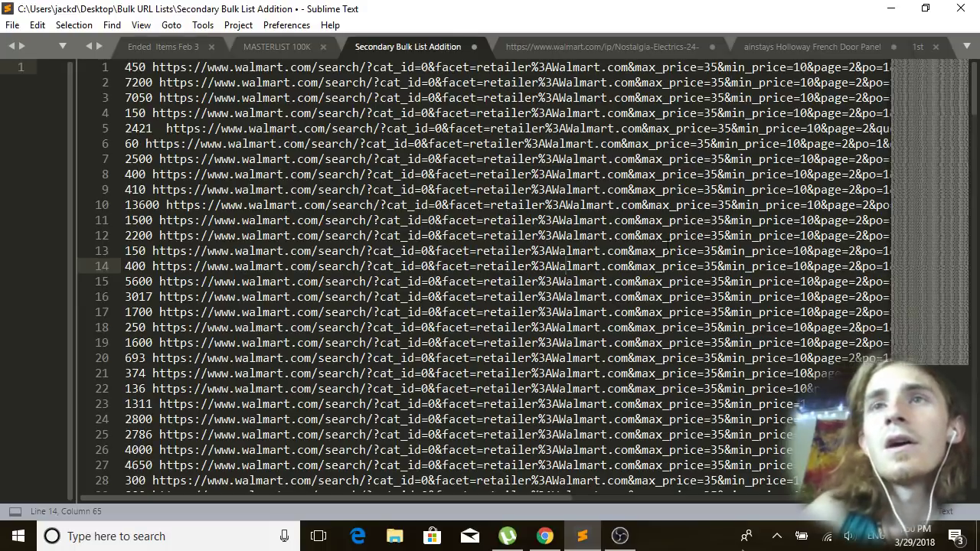
left_click(369, 174)
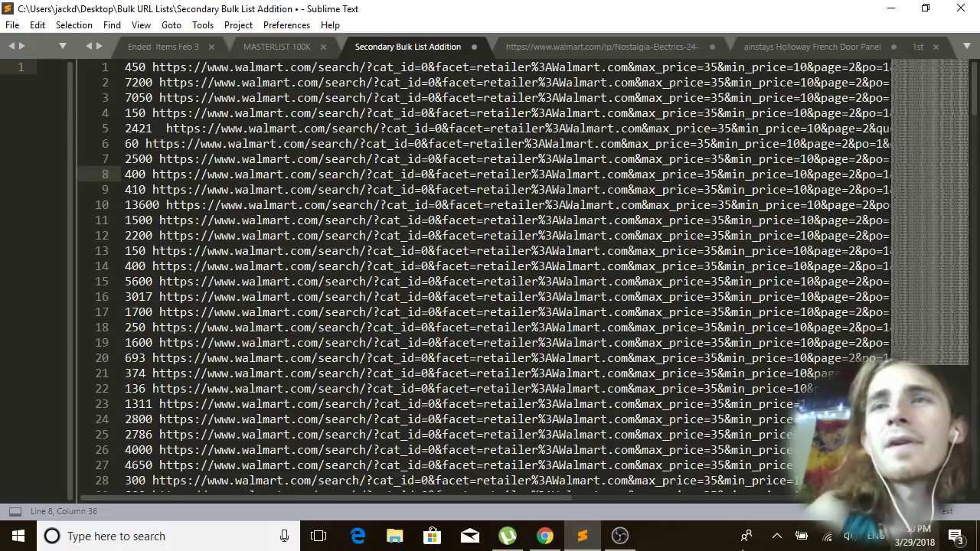
left_click(282, 46)
left_click(413, 48)
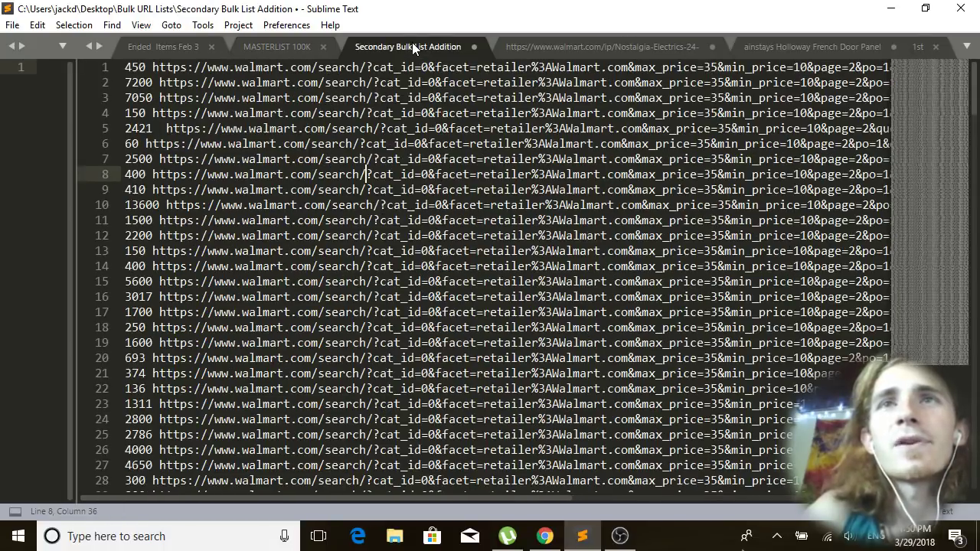
left_click(395, 281)
left_click(541, 466)
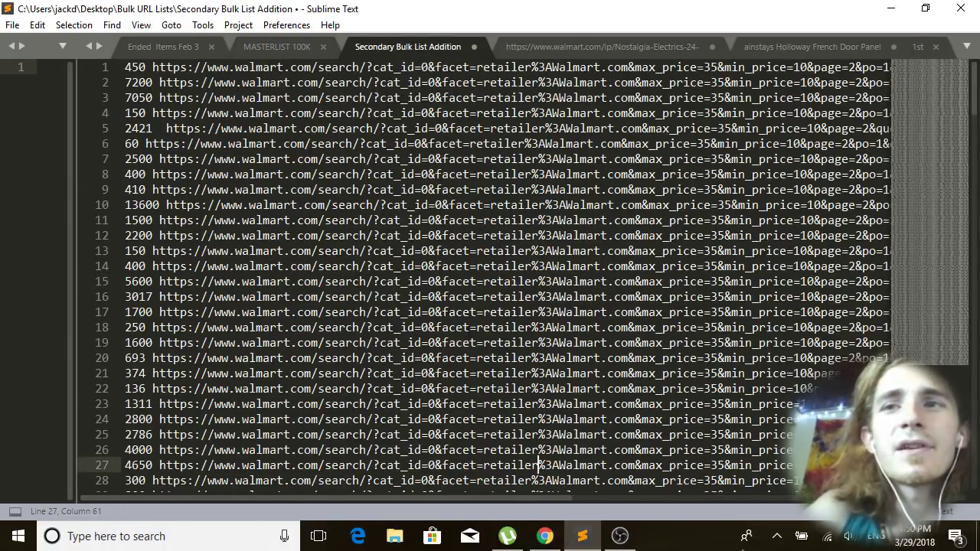
scroll(538, 465, "down", 5)
Bring up the MASTERLIST 100K file and look through its Walmart product URLs past line 200.
left_click(274, 46)
left_click(331, 373)
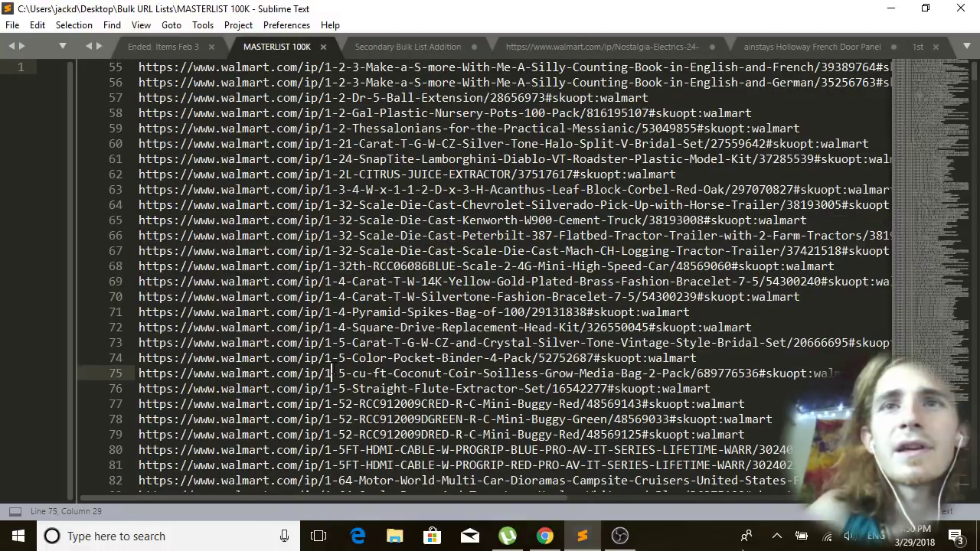
scroll(331, 374, "down", 20)
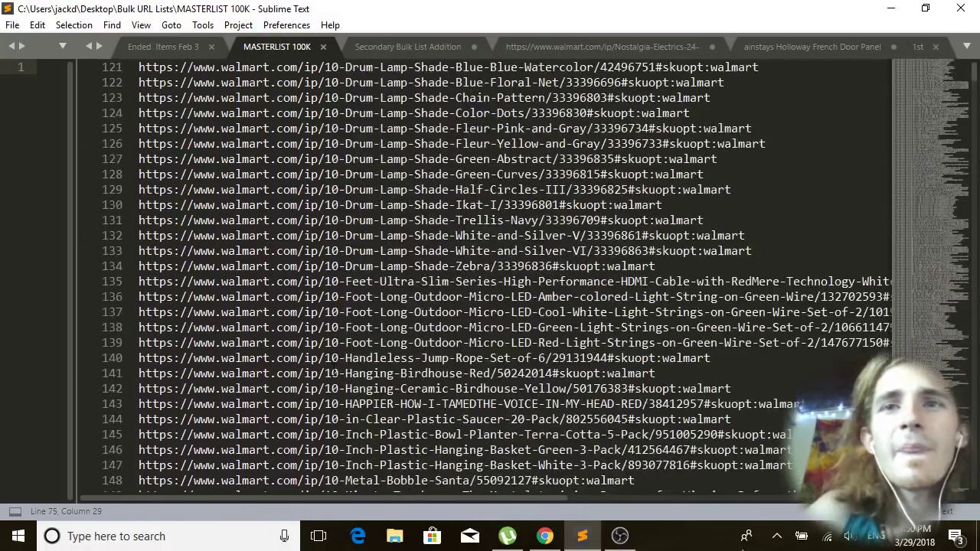
scroll(331, 374, "down", 15)
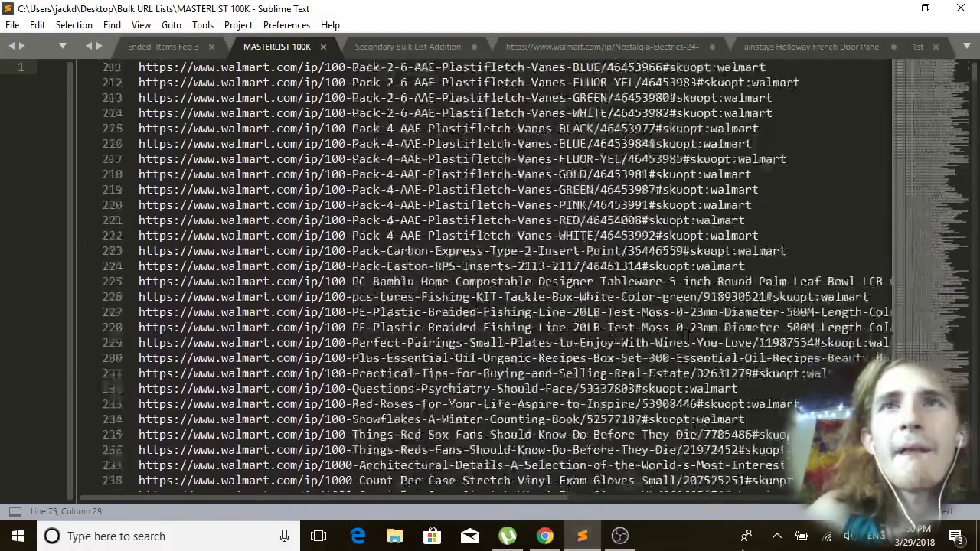
Glance back at the Secondary Bulk List Addition file, and continue browsing the MASTERLIST 100K URLs to around line 500.
left_click(405, 47)
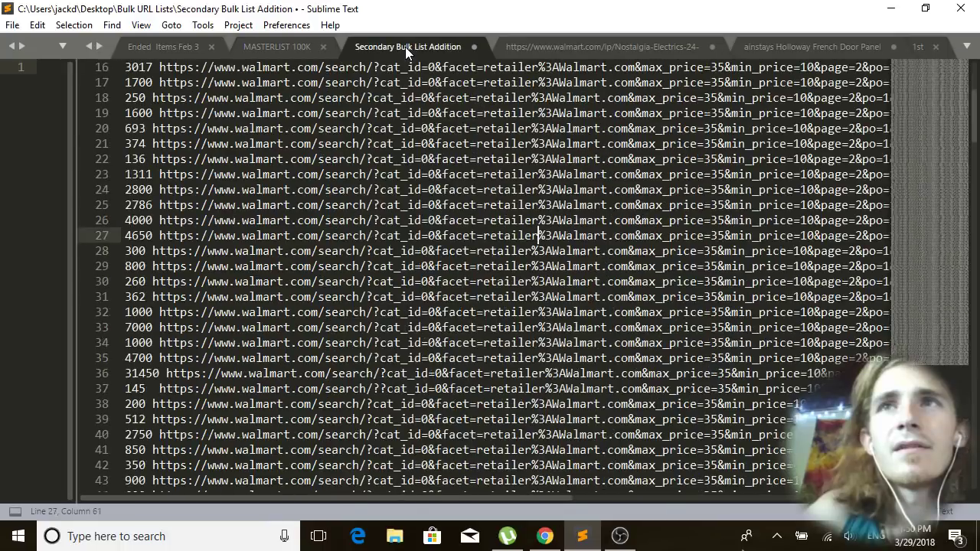
left_click(318, 46)
scroll(490, 275, "down", 20)
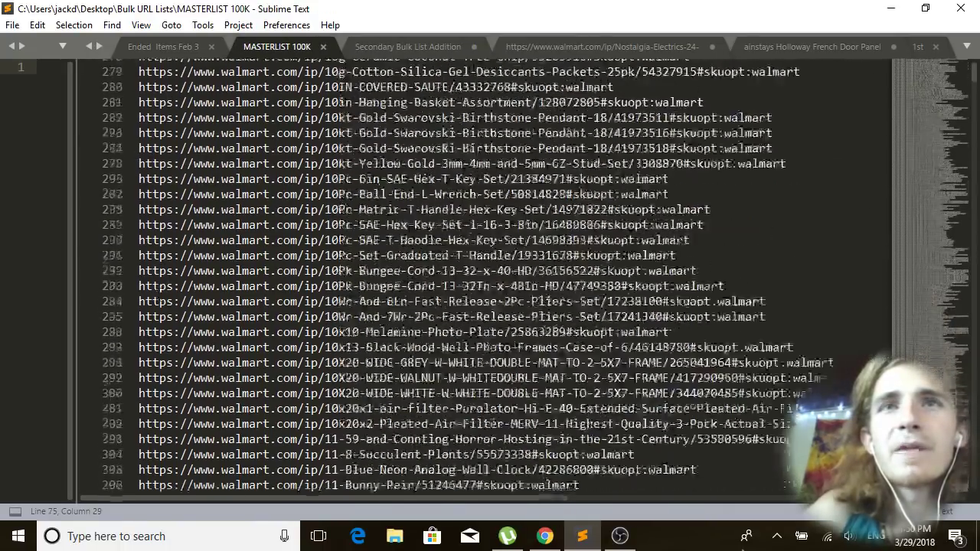
scroll(490, 276, "down", 20)
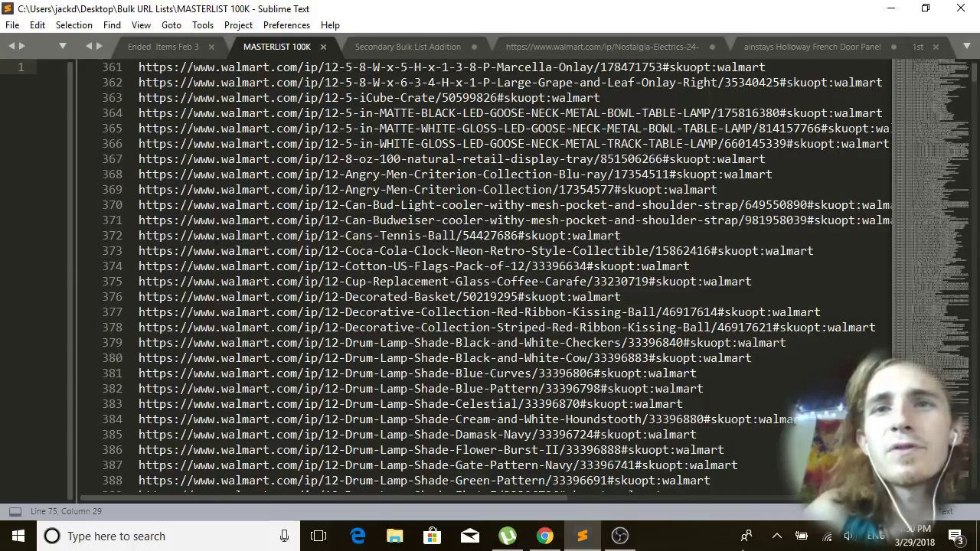
scroll(490, 275, "down", 20)
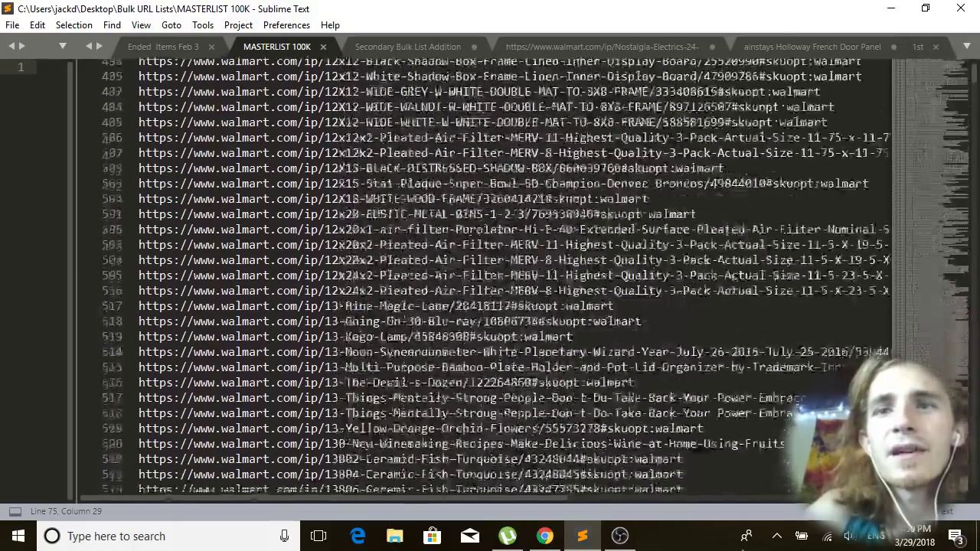
Switch to Chrome's Session Buddy page and check the system clock and calendar repeatedly, closing the calendar each time.
mouse_move(542, 539)
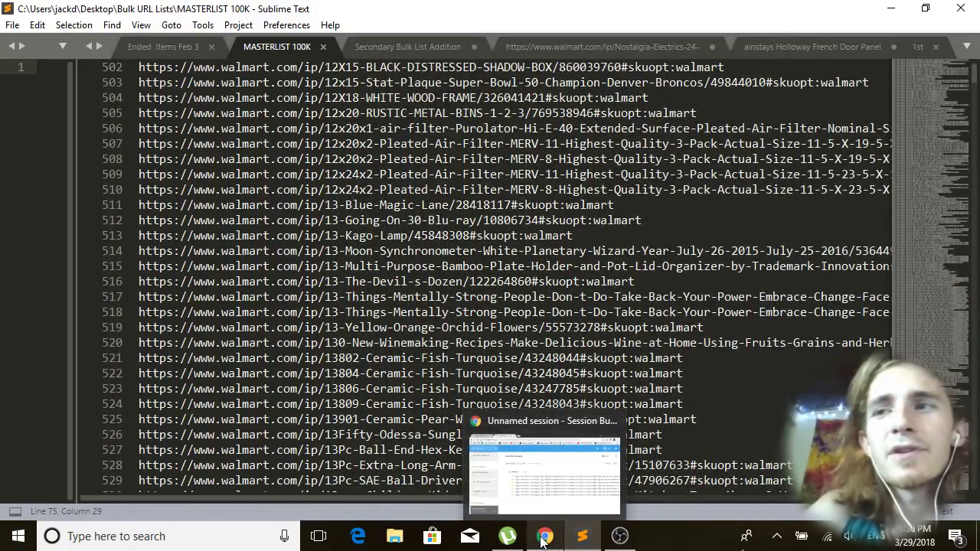
left_click(566, 475)
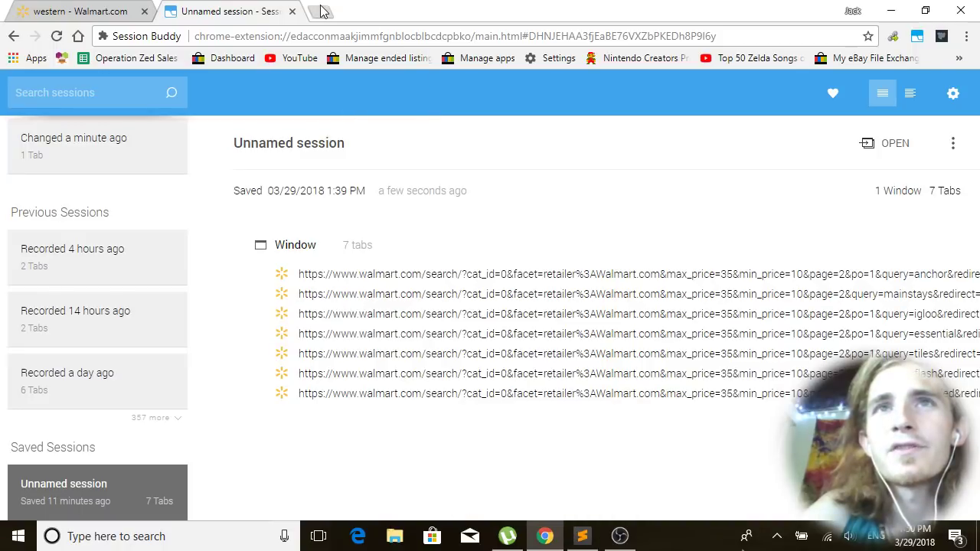
left_click(916, 536)
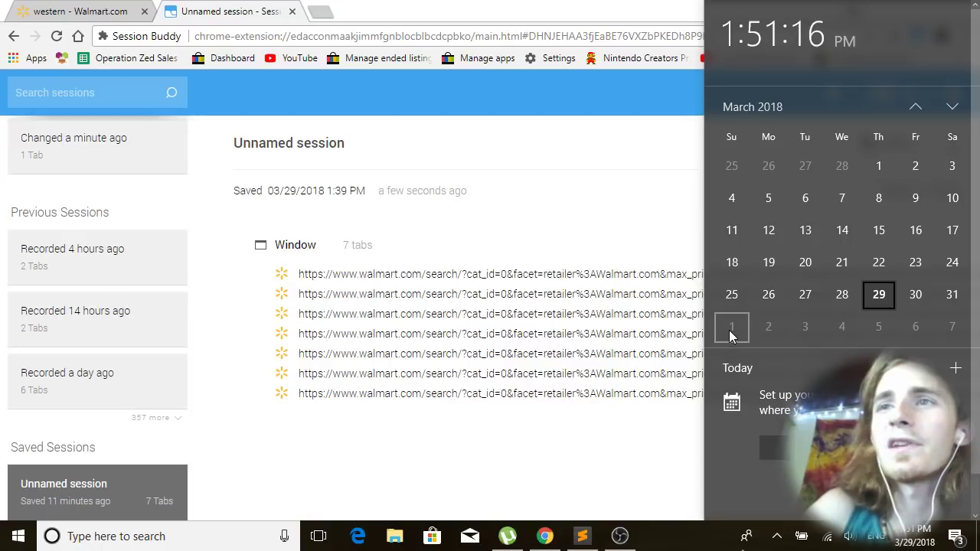
left_click(498, 244)
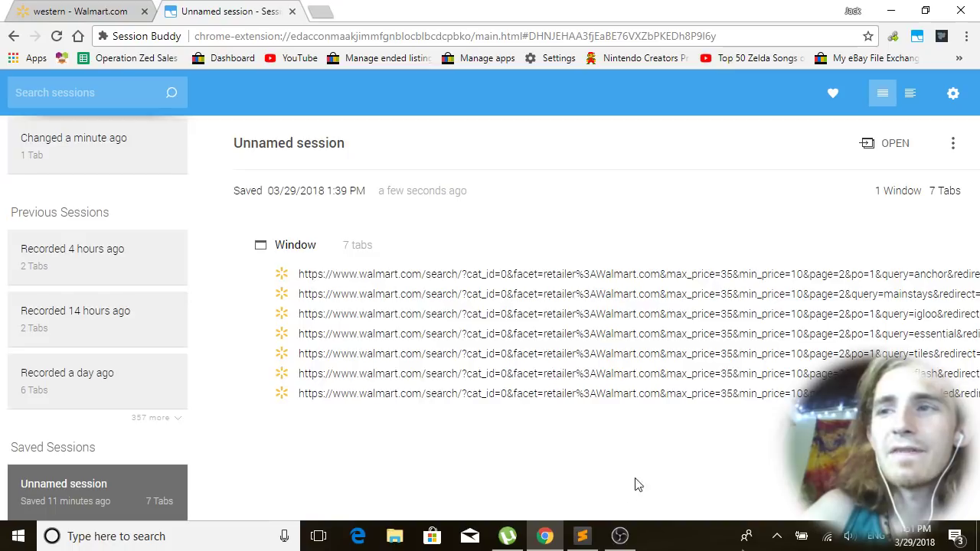
left_click(912, 536)
left_click(567, 496)
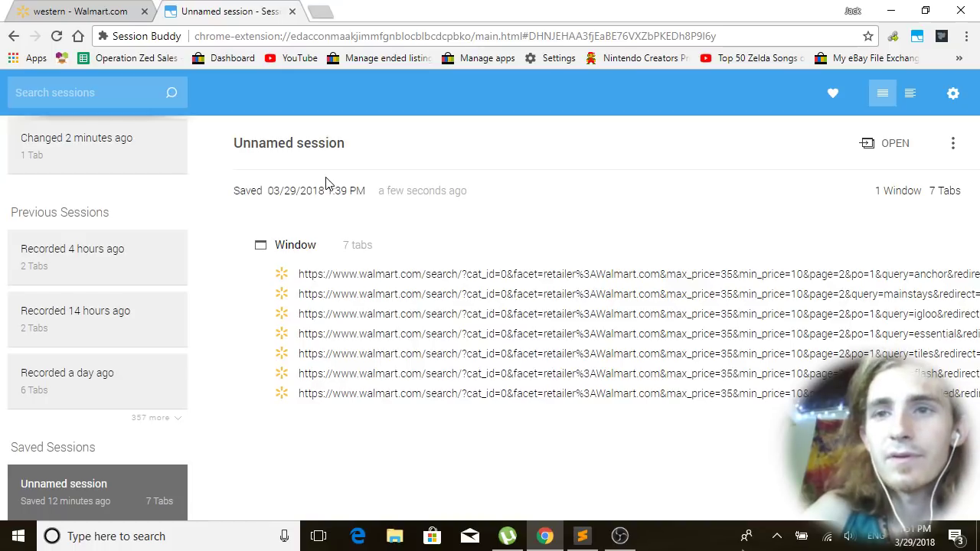
left_click(921, 537)
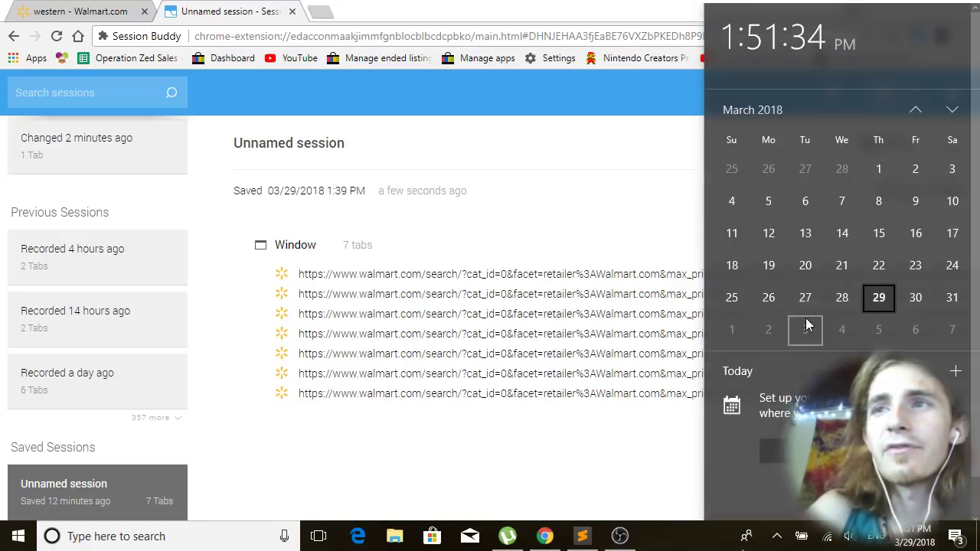
left_click(506, 456)
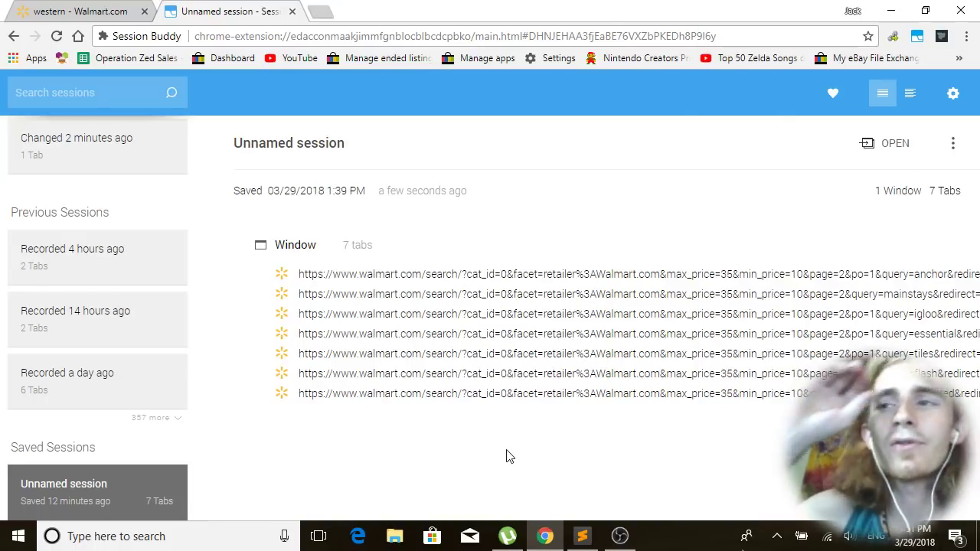